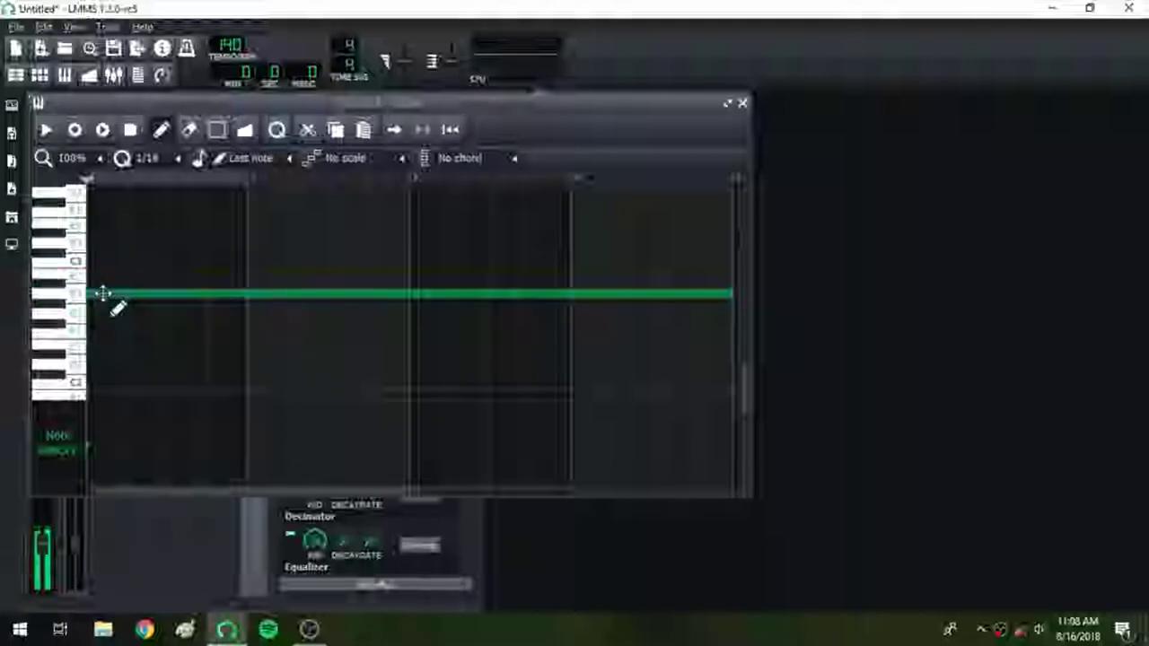
# - Close the piano roll of the Watsyn pattern
pyautogui.scroll(3, 115, 305)
pyautogui.scroll(-4, 116, 296)
pyautogui.moveTo(118, 285); pyautogui.dragTo(116, 287)
pyautogui.click(741, 104)
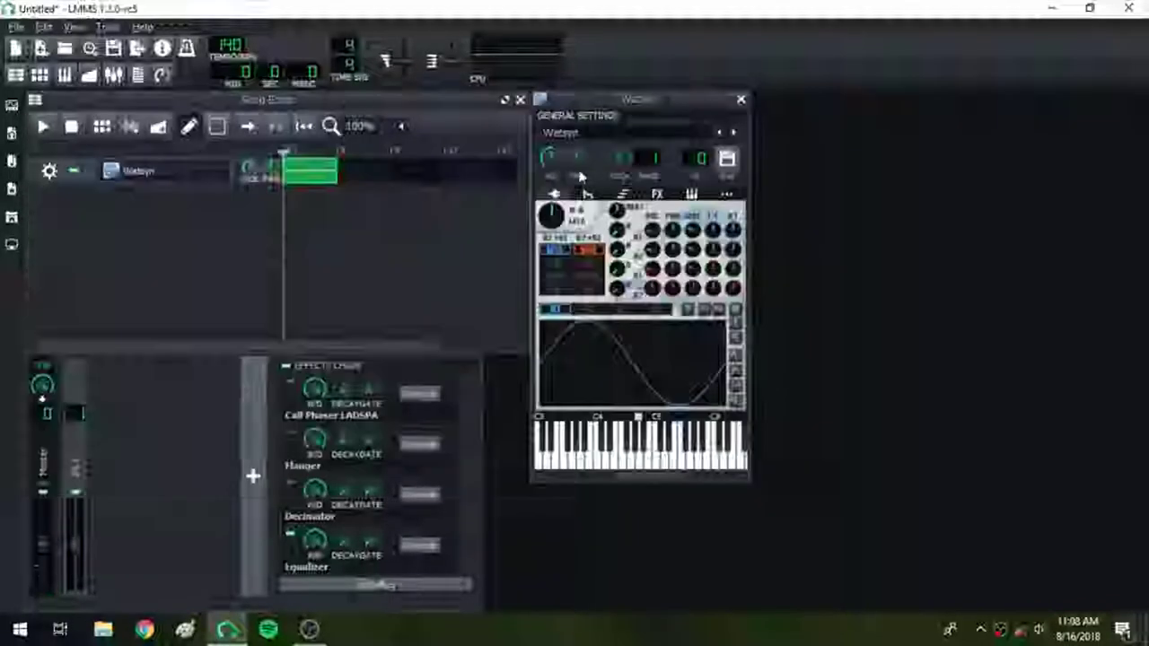
# - Start song playback and set the Watsyn A and B oscillator pairs to phase modulation (PM)
pyautogui.click(42, 126)
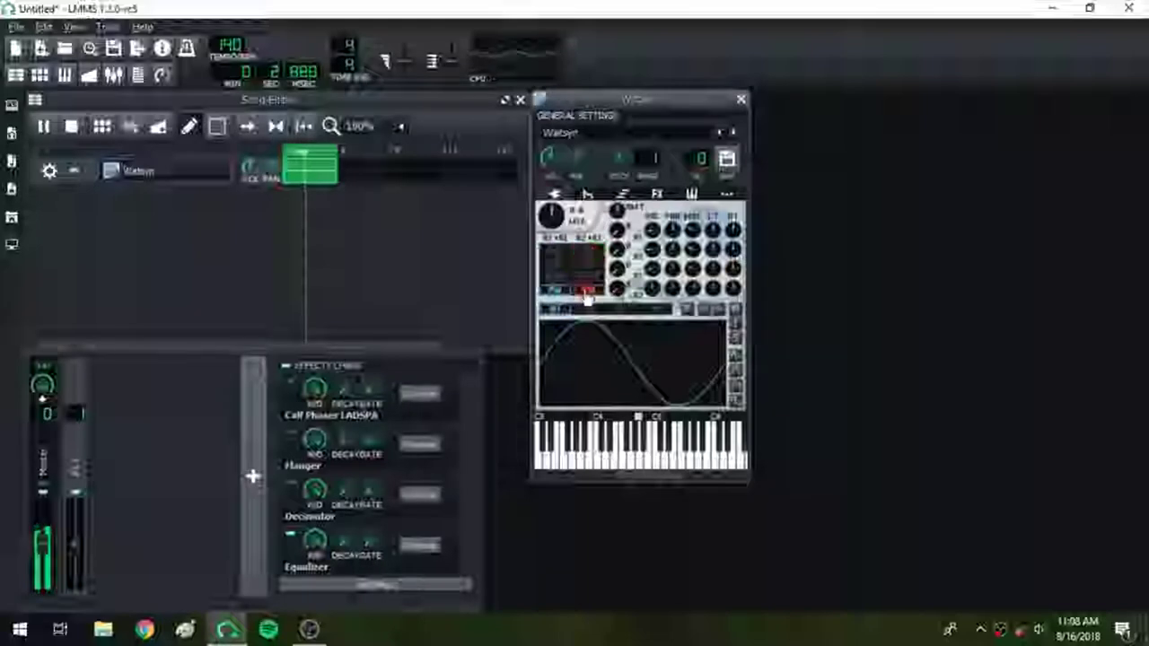
pyautogui.click(588, 289)
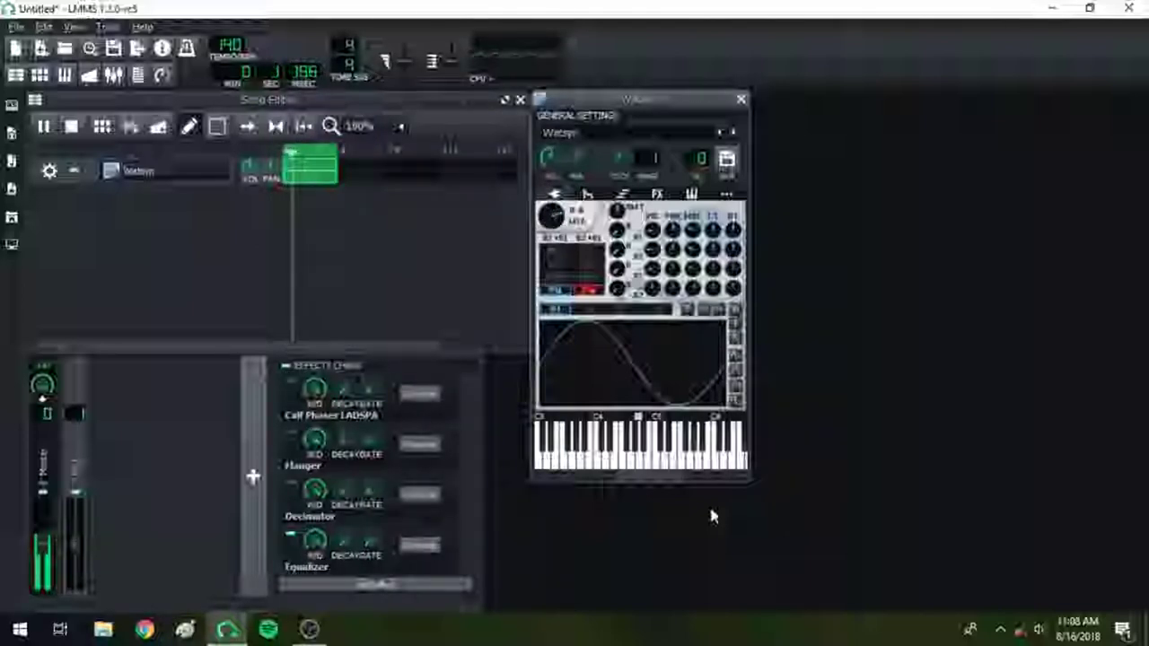
# - Open the audio file chooser for oscillator A2's waveform and go to the user samples folder
pyautogui.moveTo(561, 309)
pyautogui.mouseDown()
pyautogui.moveTo(584, 314)
pyautogui.moveTo(563, 316)
pyautogui.mouseUp()
pyautogui.click(588, 309)
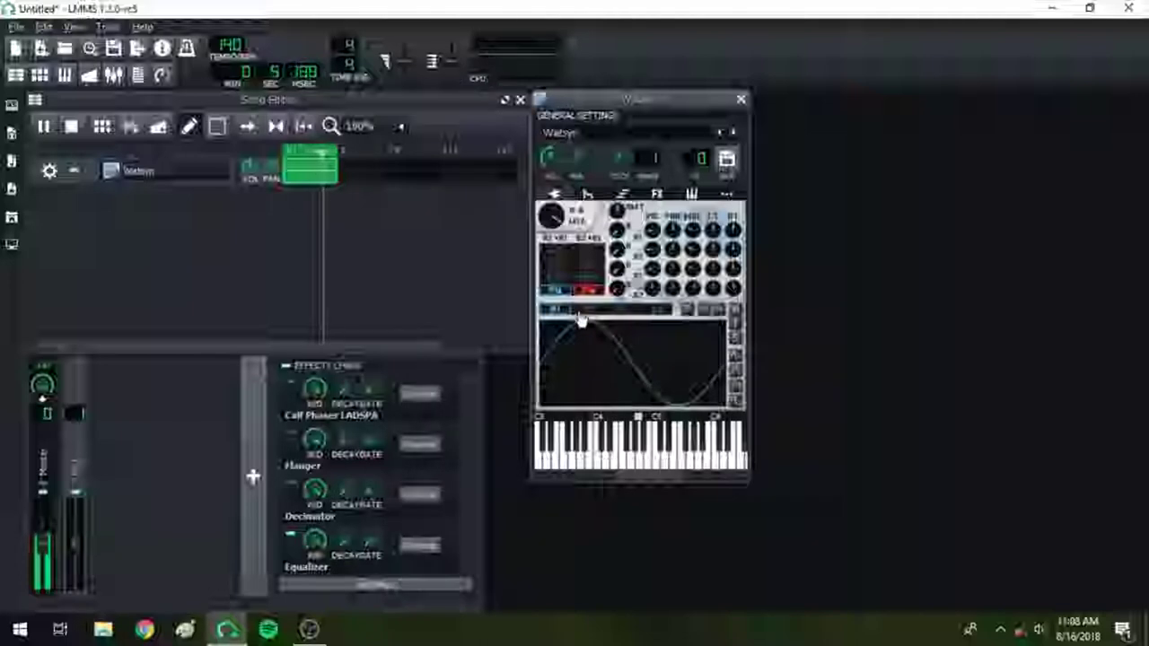
pyautogui.click(686, 311)
pyautogui.click(480, 214)
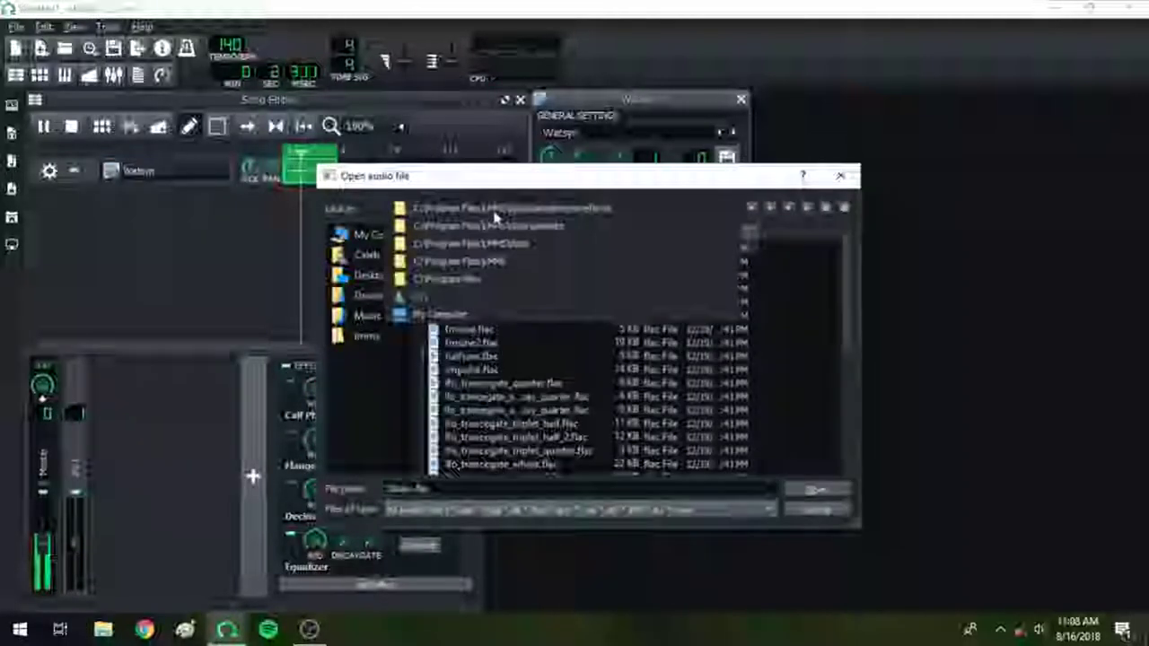
pyautogui.click(497, 219)
pyautogui.click(505, 214)
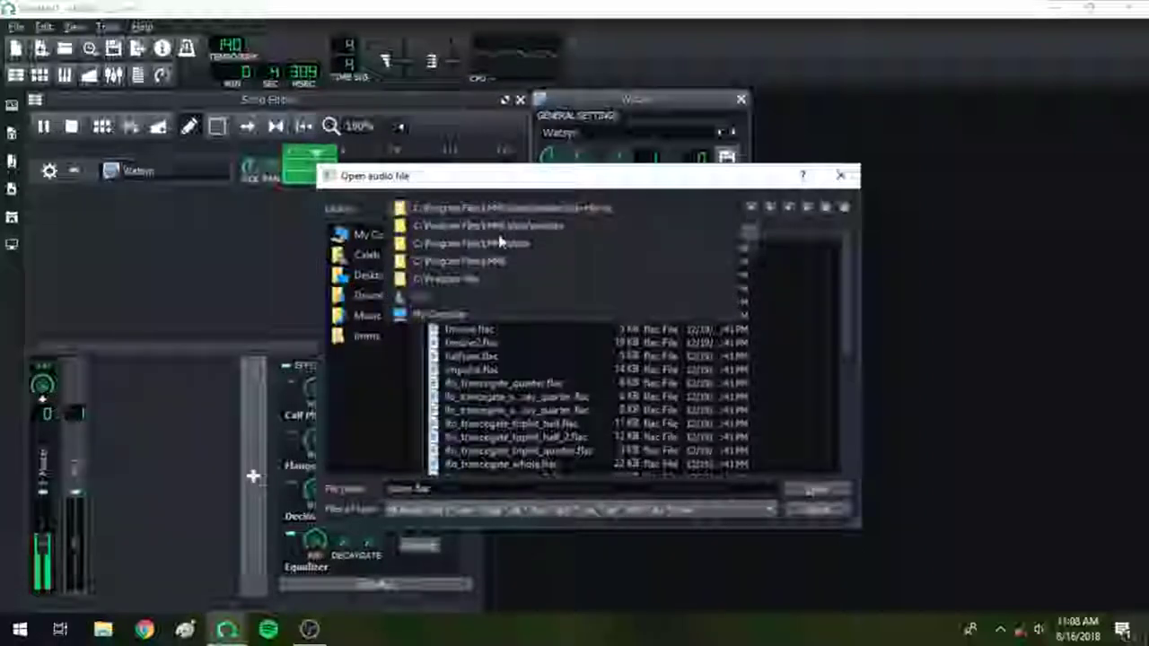
pyautogui.click(494, 236)
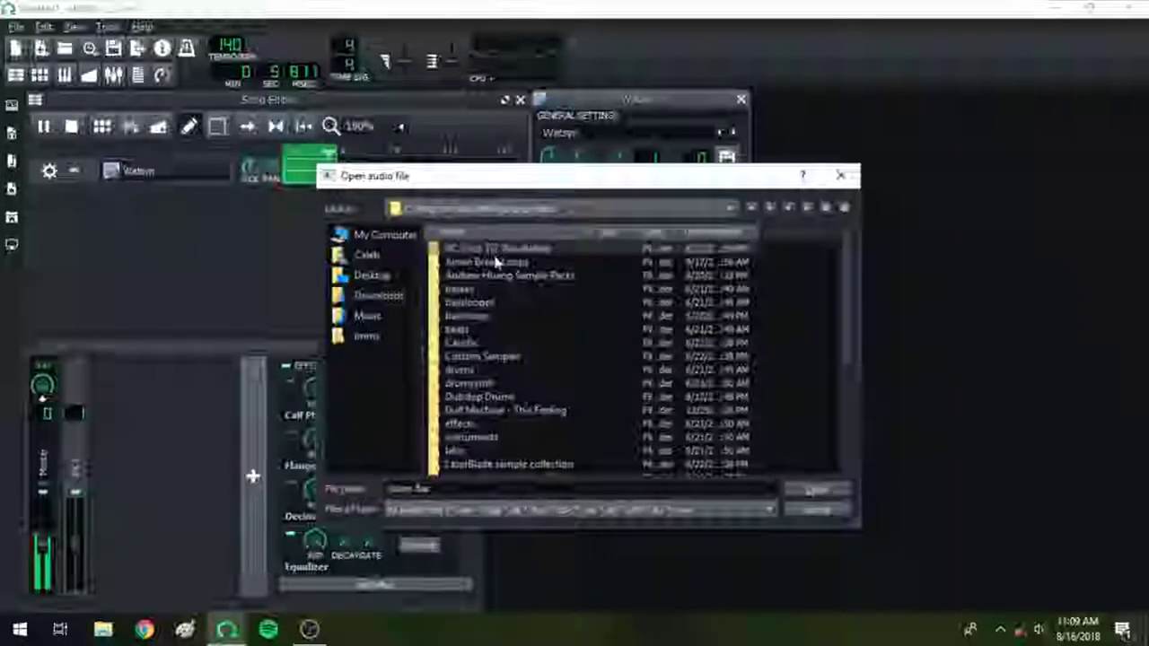
# - Load an ACVSTI .wav file from the AC Virus sample folder into oscillator A2 and restart song playback
pyautogui.doubleClick(496, 249)
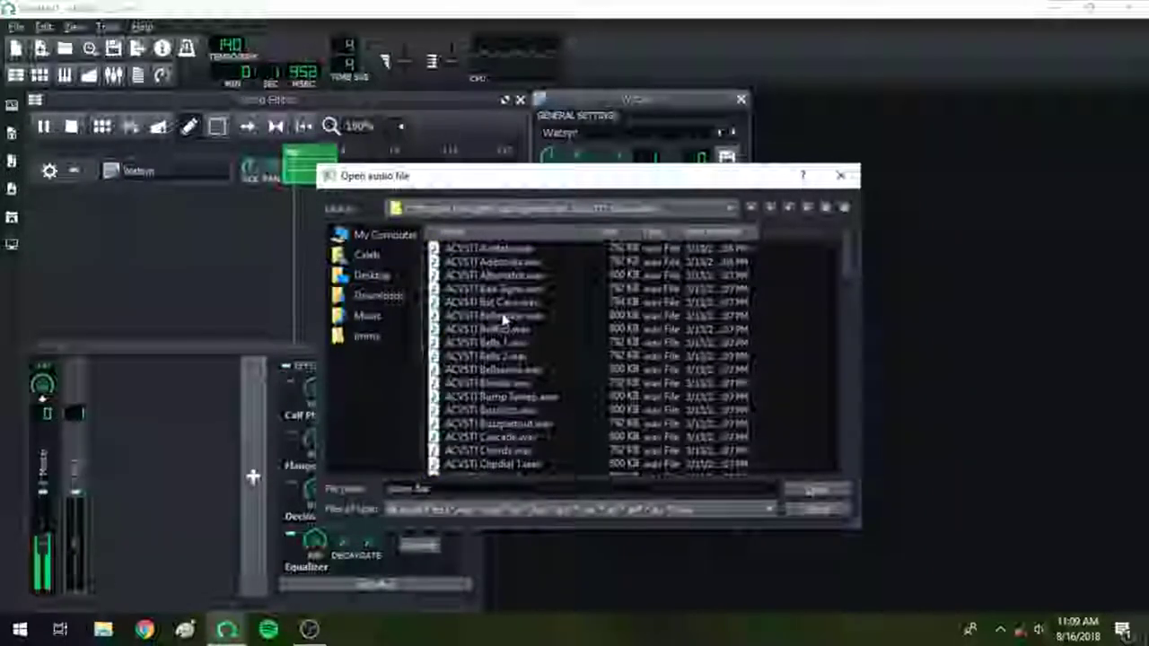
pyautogui.scroll(-5, 536, 354)
pyautogui.scroll(-4, 536, 359)
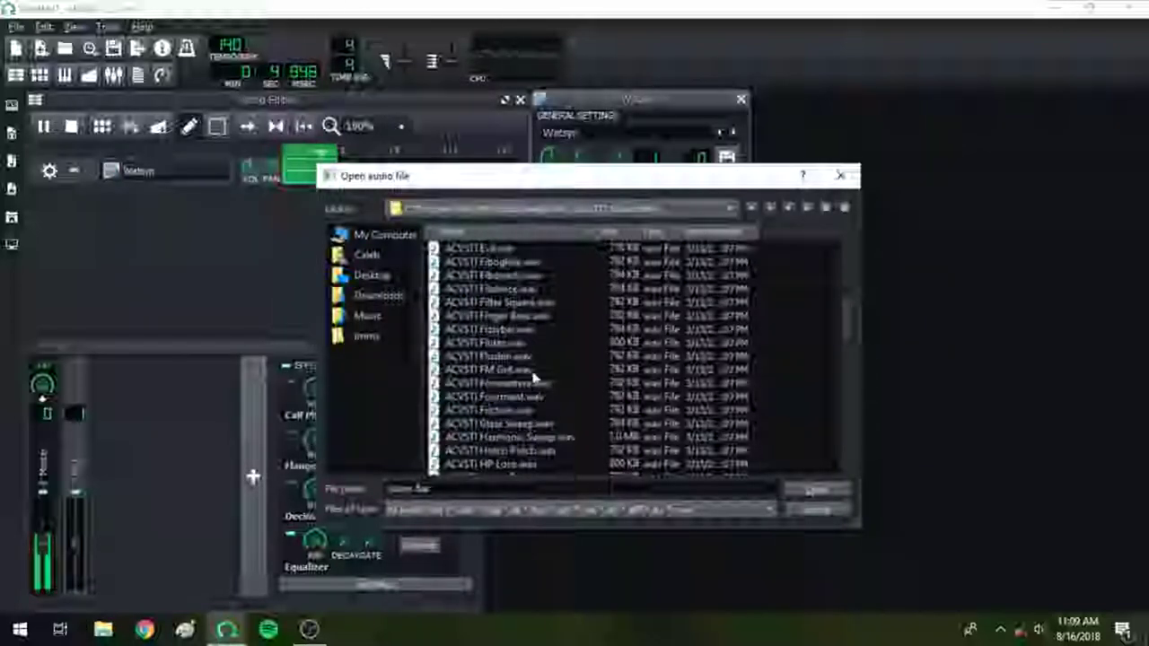
pyautogui.doubleClick(508, 326)
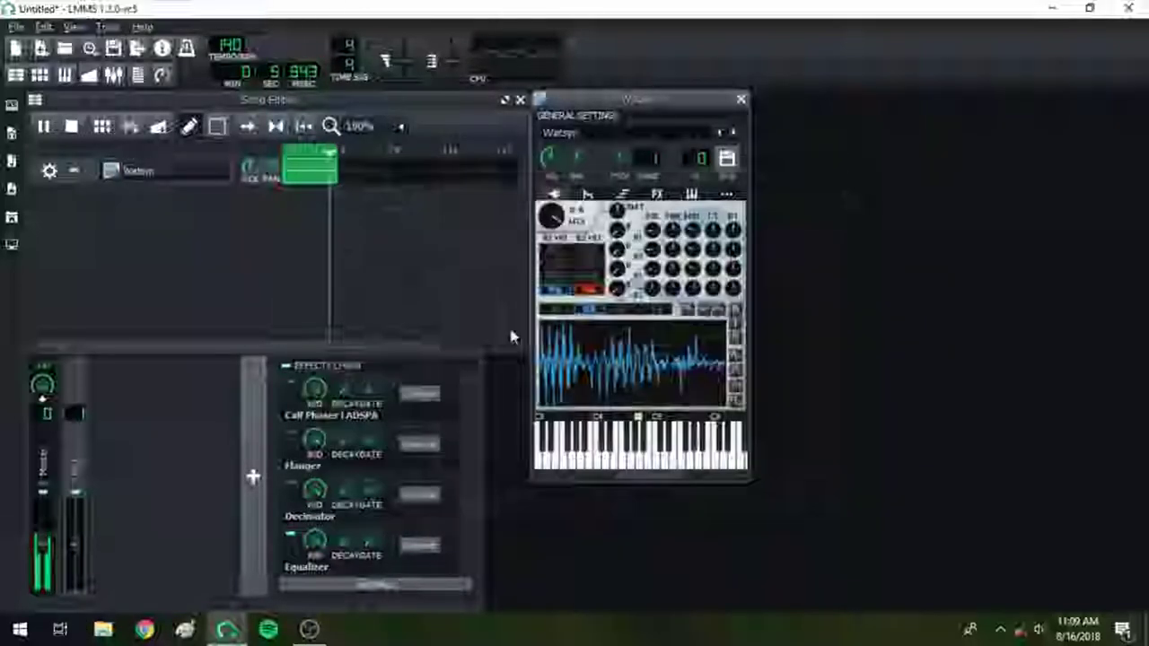
pyautogui.click(71, 131)
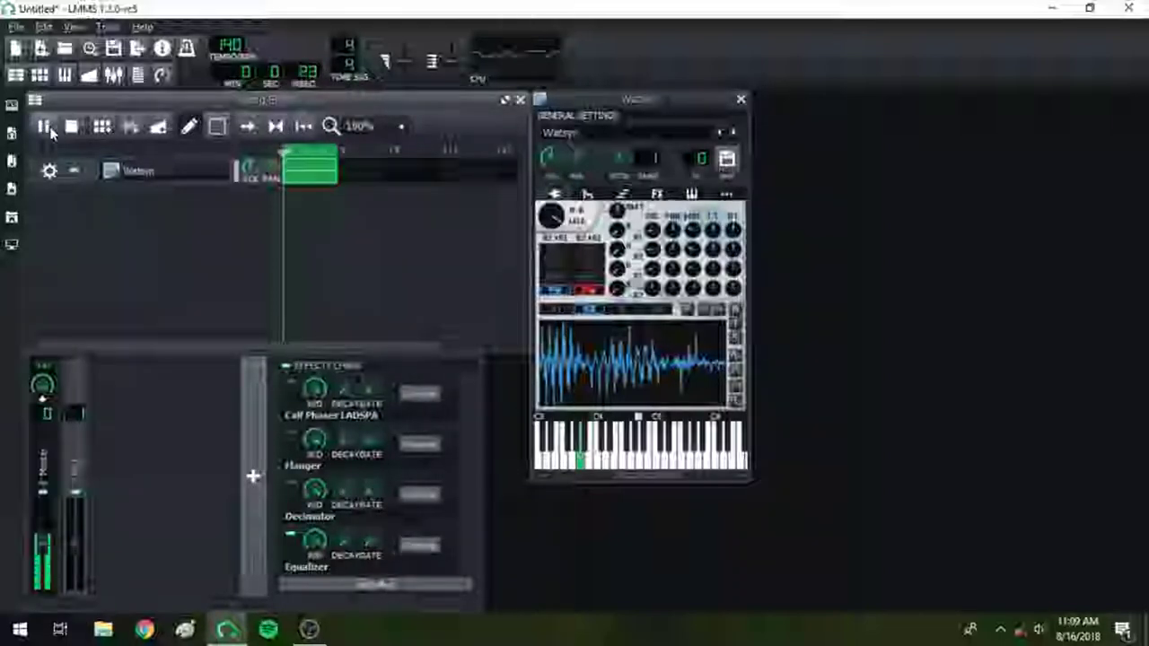
pyautogui.click(51, 130)
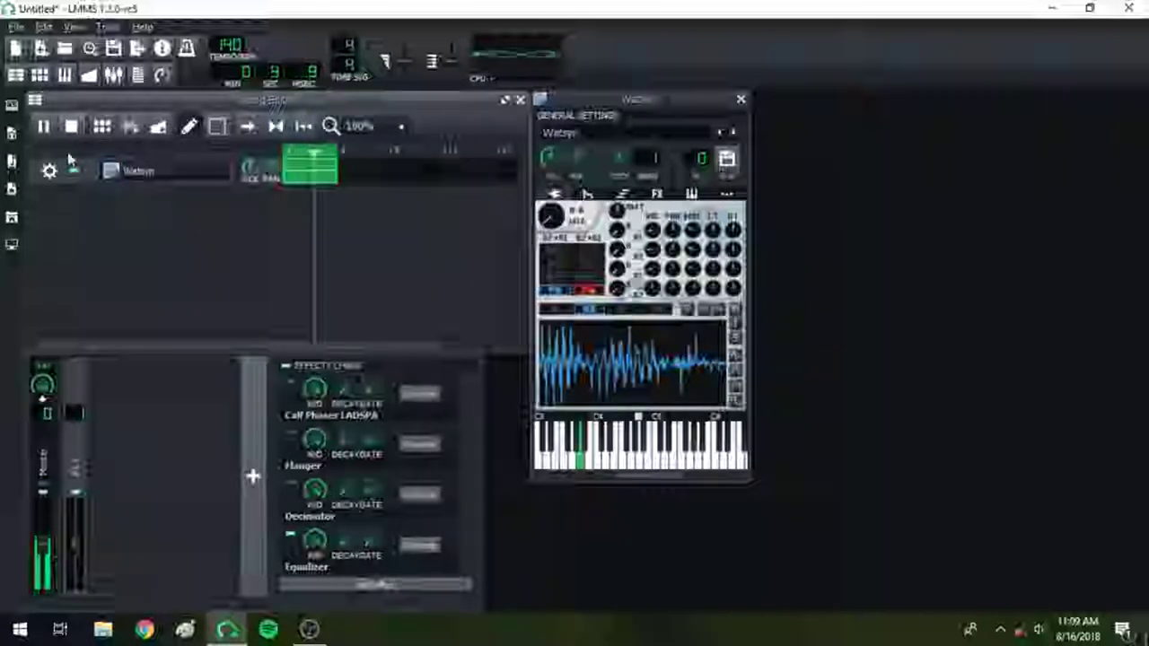
# - Load a different ACVSTI .wav file from the same AC Virus sample folder as oscillator B2's waveform
pyautogui.click(658, 309)
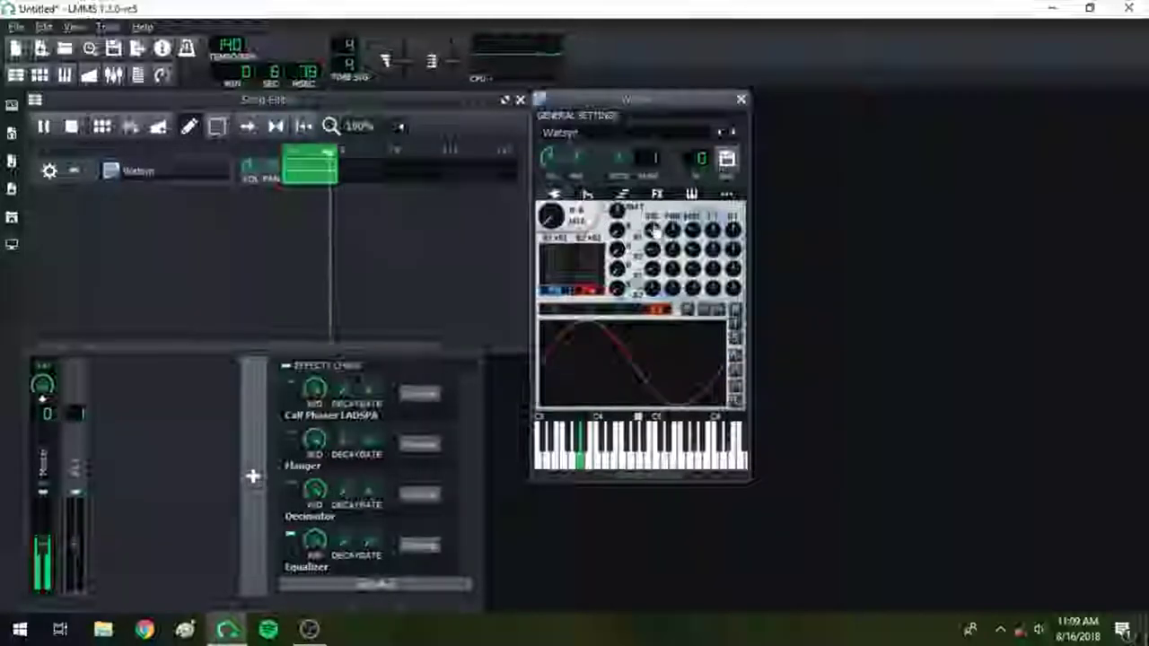
pyautogui.click(686, 310)
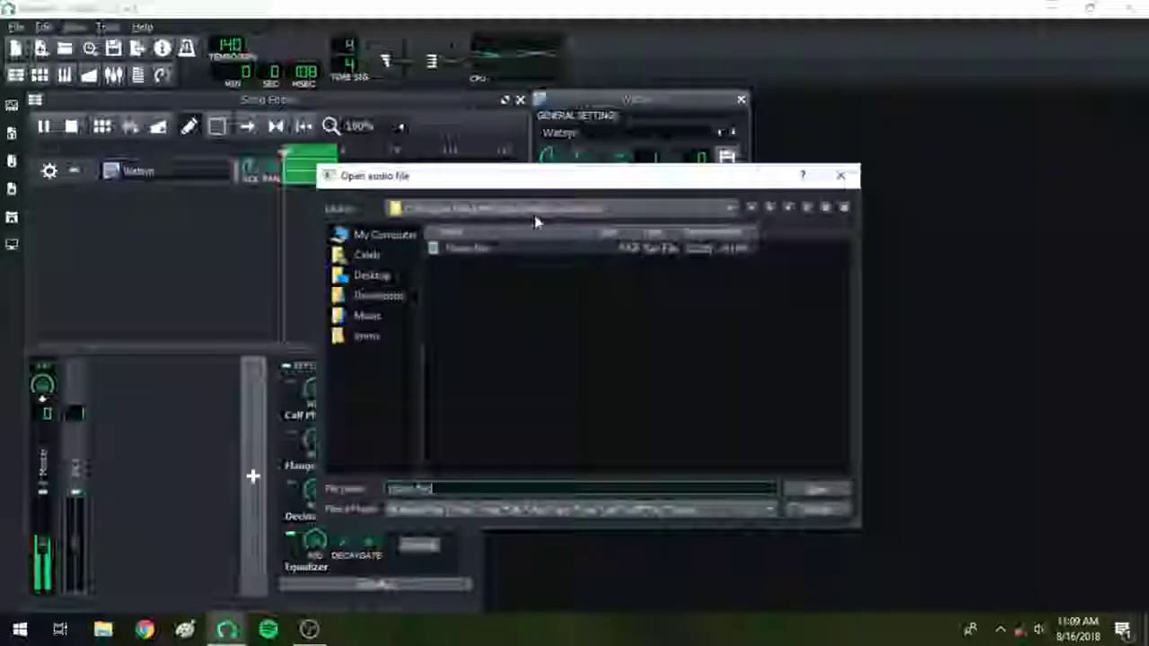
pyautogui.click(534, 208)
pyautogui.click(532, 232)
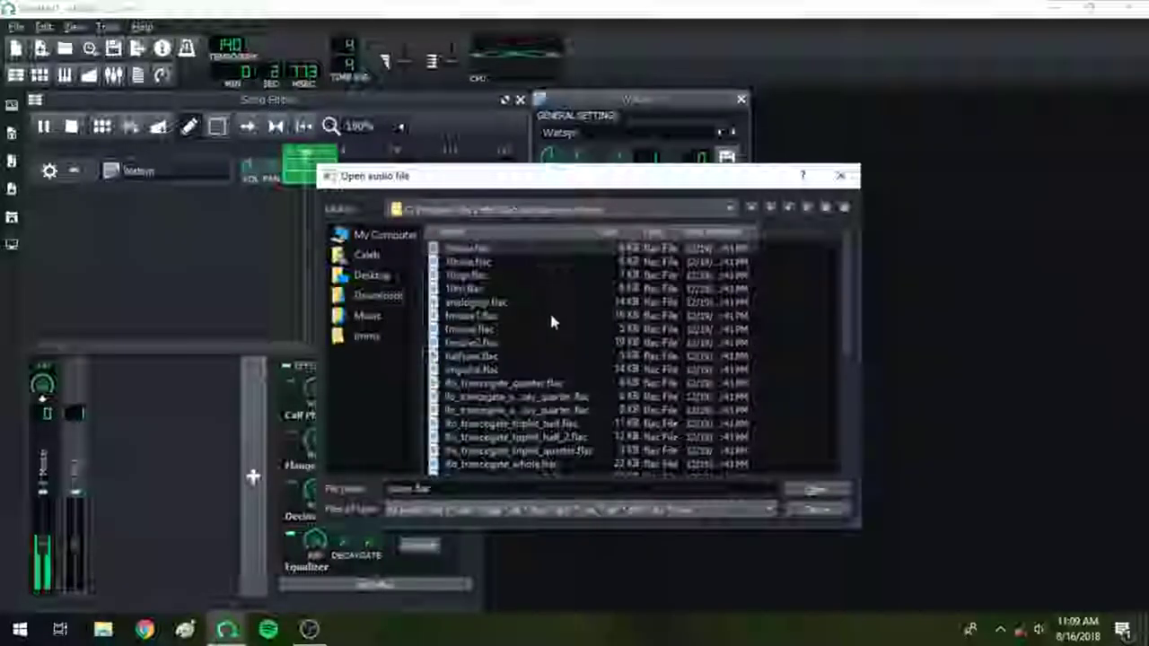
pyautogui.scroll(-3, 553, 318)
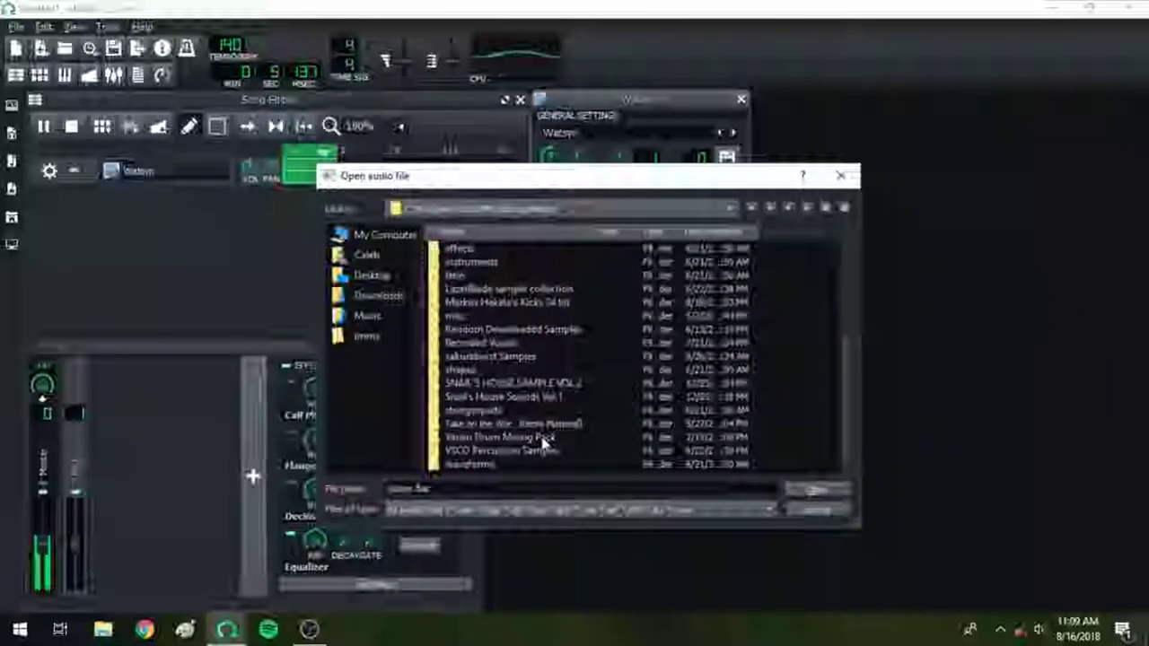
pyautogui.scroll(4, 501, 338)
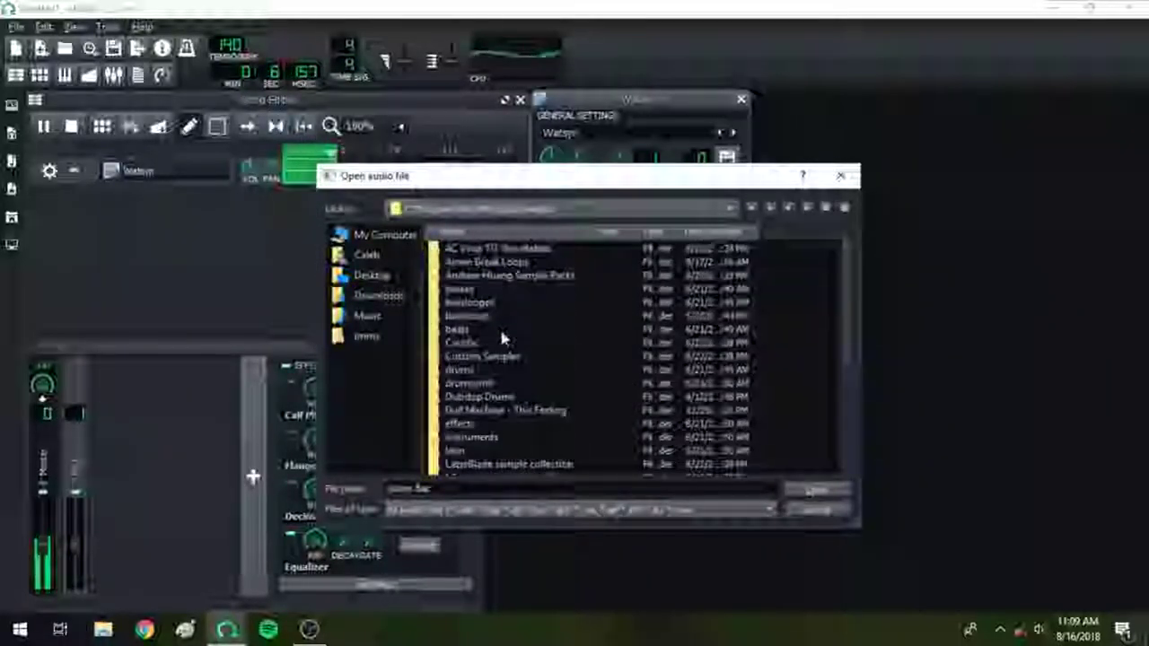
pyautogui.doubleClick(508, 253)
pyautogui.scroll(-8, 530, 341)
pyautogui.scroll(-8, 539, 370)
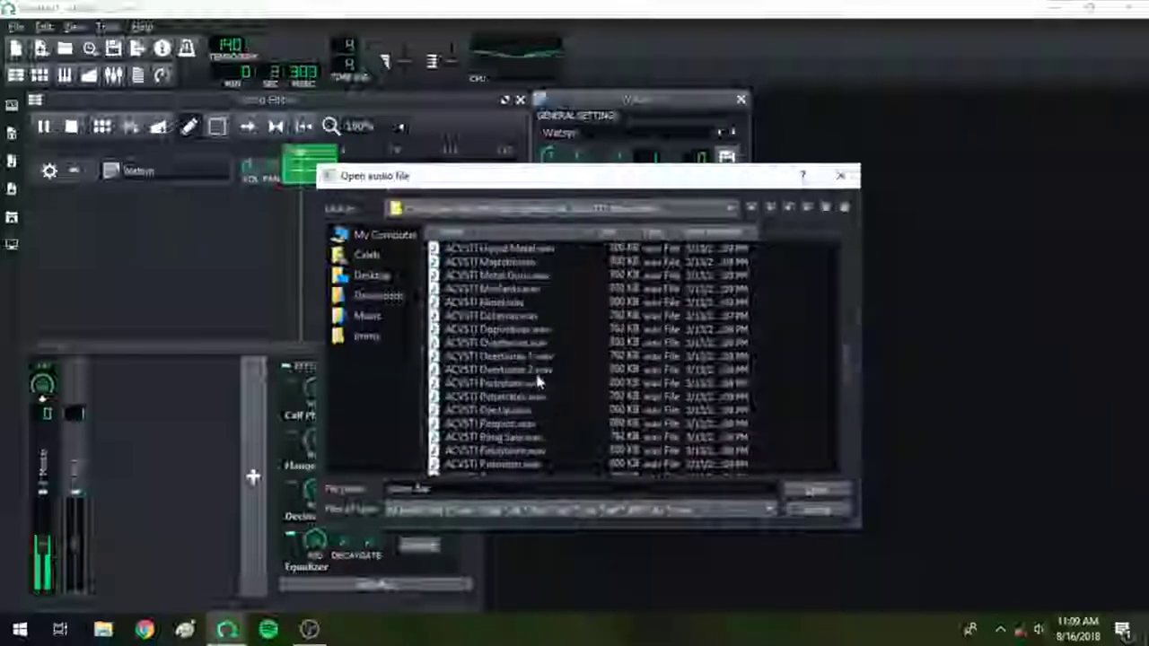
pyautogui.click(527, 384)
pyautogui.doubleClick(527, 385)
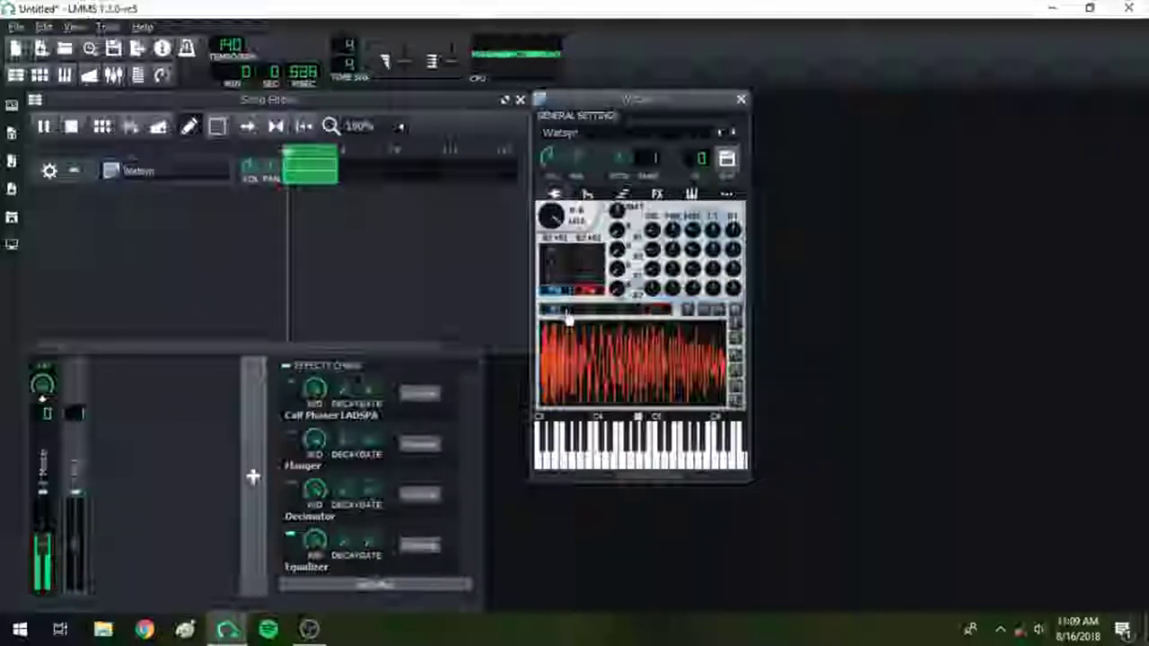
# - Set oscillator B1's waveform to a sine wave
pyautogui.click(633, 311)
pyautogui.click(634, 311)
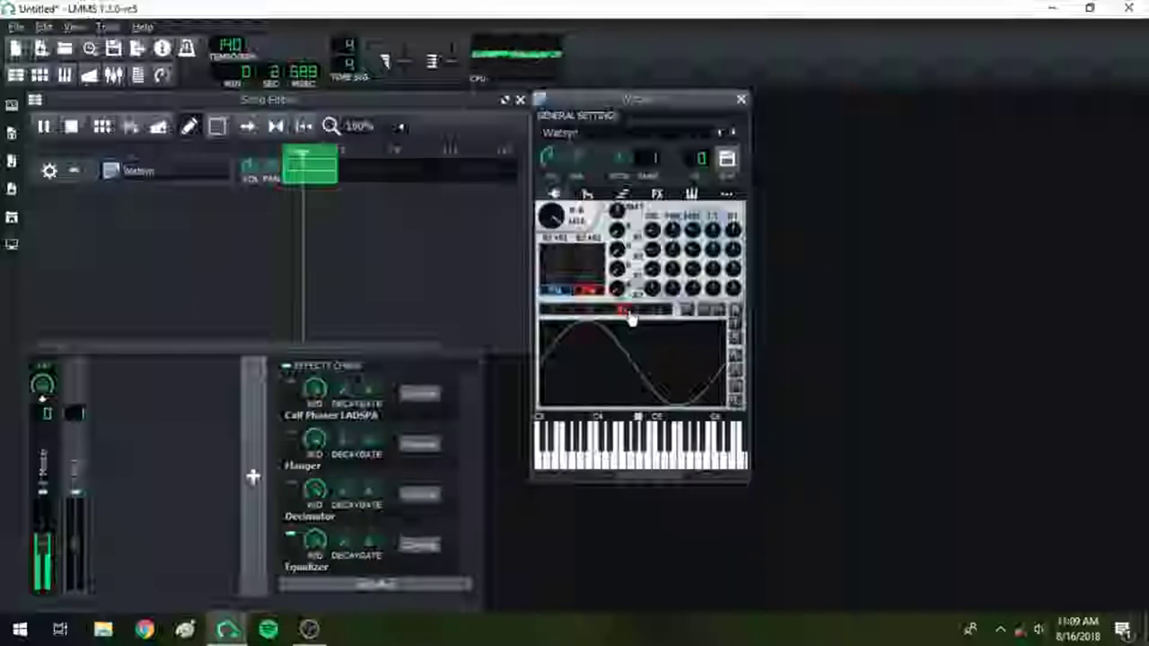
pyautogui.click(734, 356)
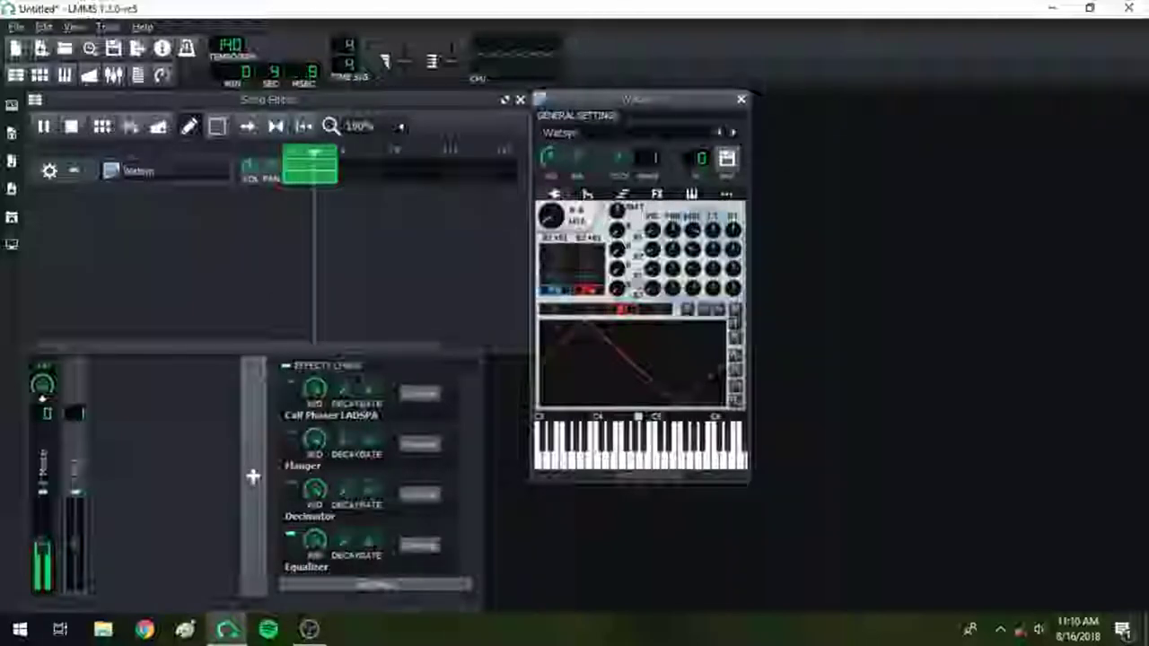
# - Review the waveforms of oscillators A2, B1 and B2 one after another
pyautogui.click(585, 312)
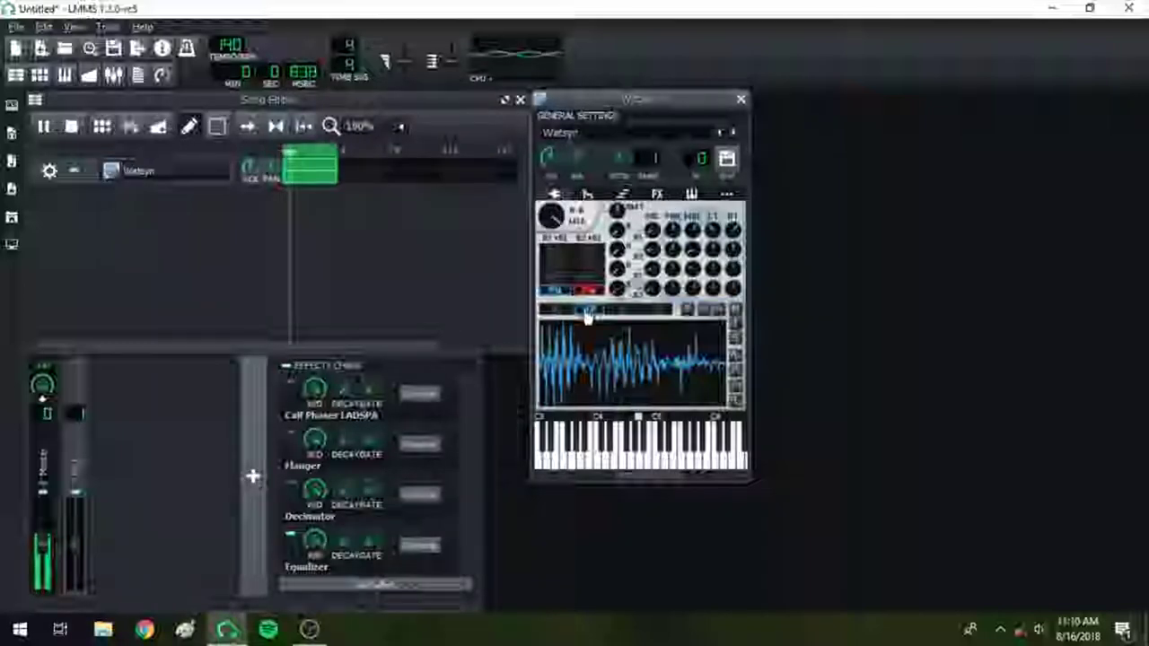
pyautogui.click(631, 311)
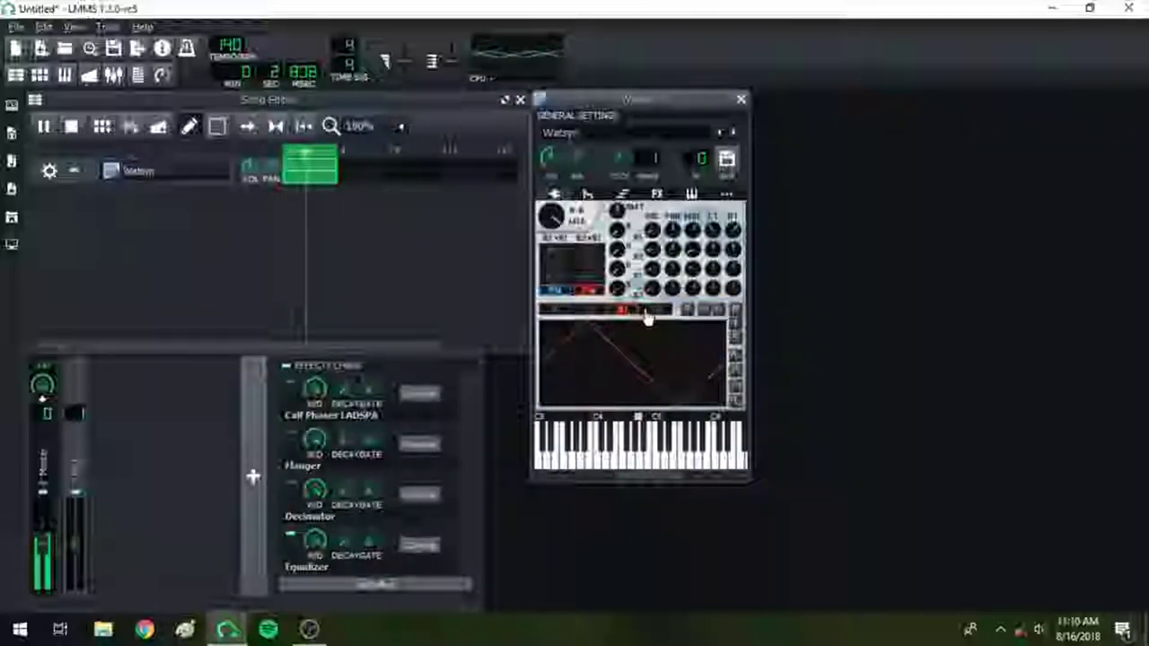
pyautogui.click(646, 311)
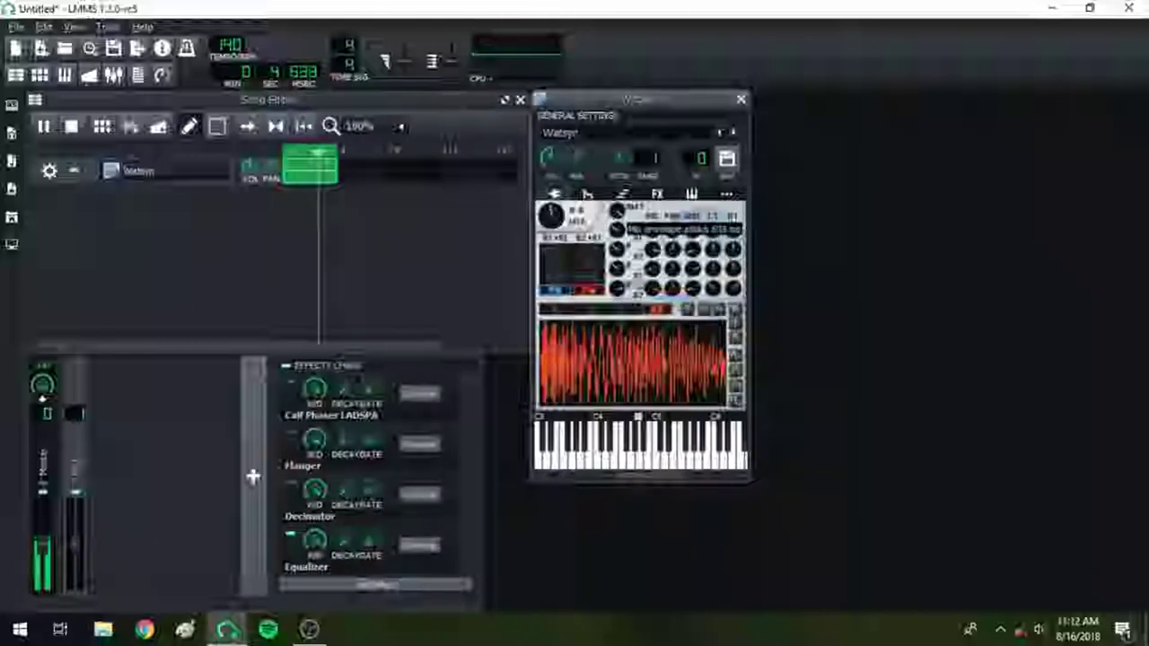
# - Adjust the mix envelope attack and reset it to its default
pyautogui.moveTo(616, 230); pyautogui.dragTo(616, 215)
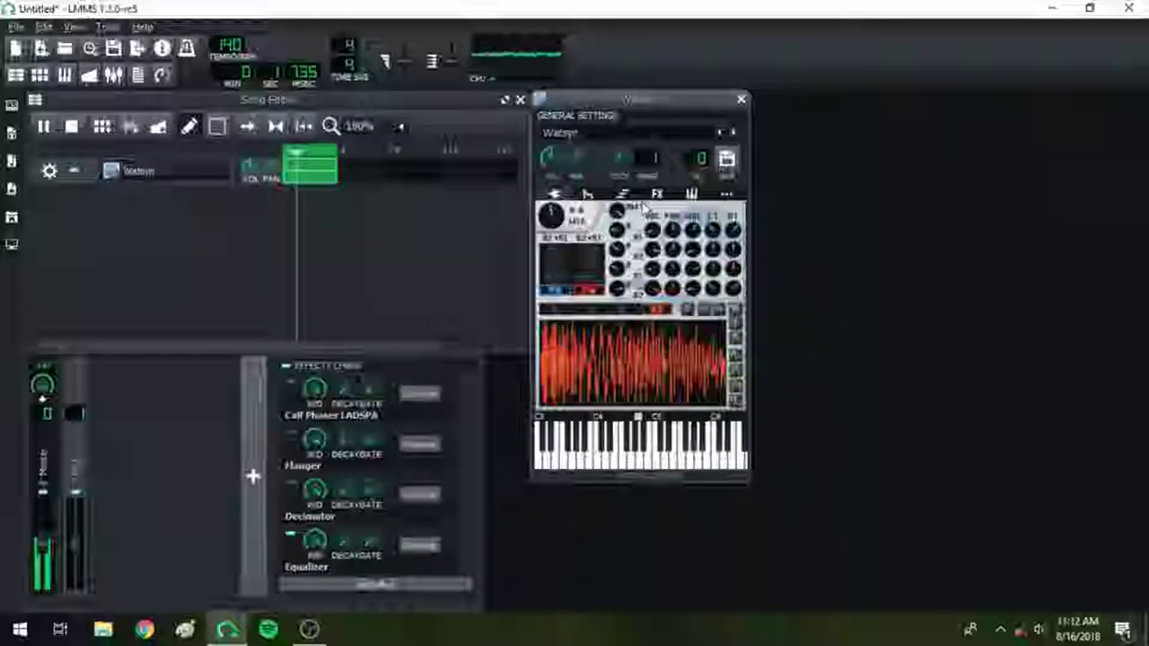
pyautogui.rightClick(615, 231)
pyautogui.click(637, 250)
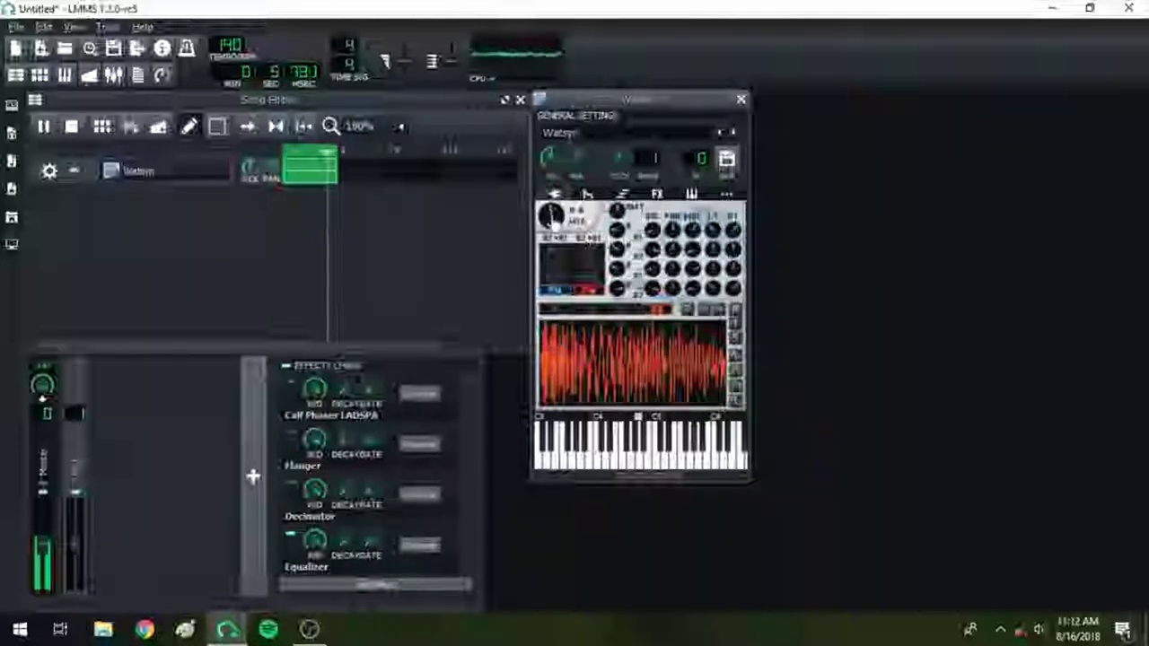
# - Remove the MIDI controller connection from the A-B mix knob
pyautogui.rightClick(652, 285)
pyautogui.moveTo(613, 363)
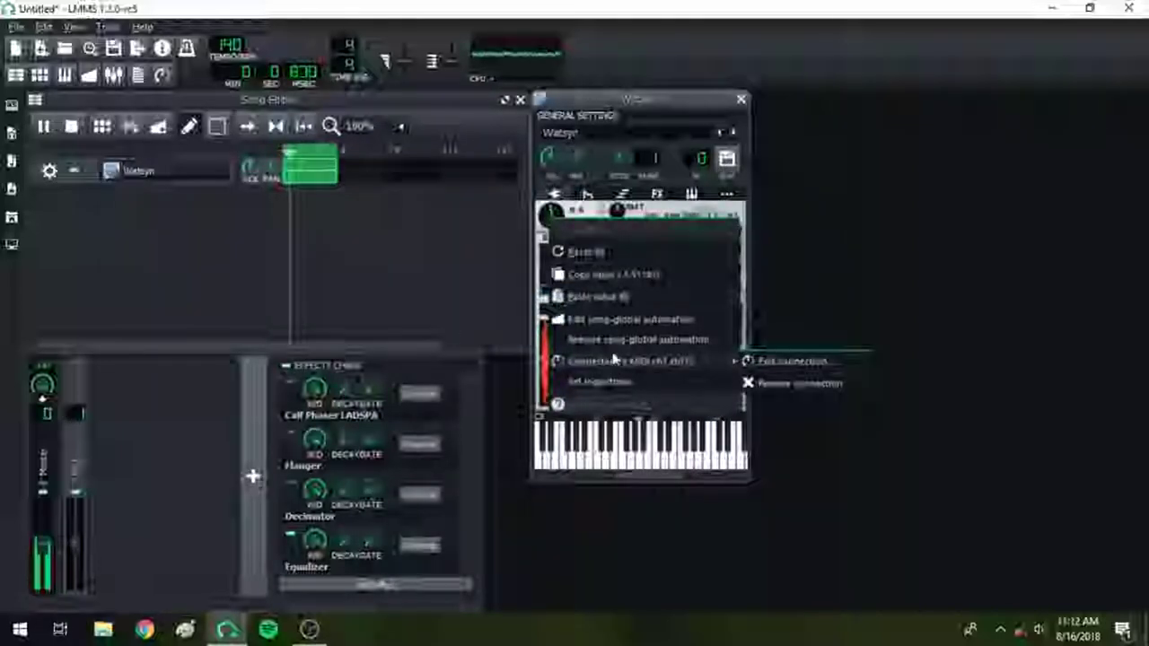
pyautogui.click(801, 297)
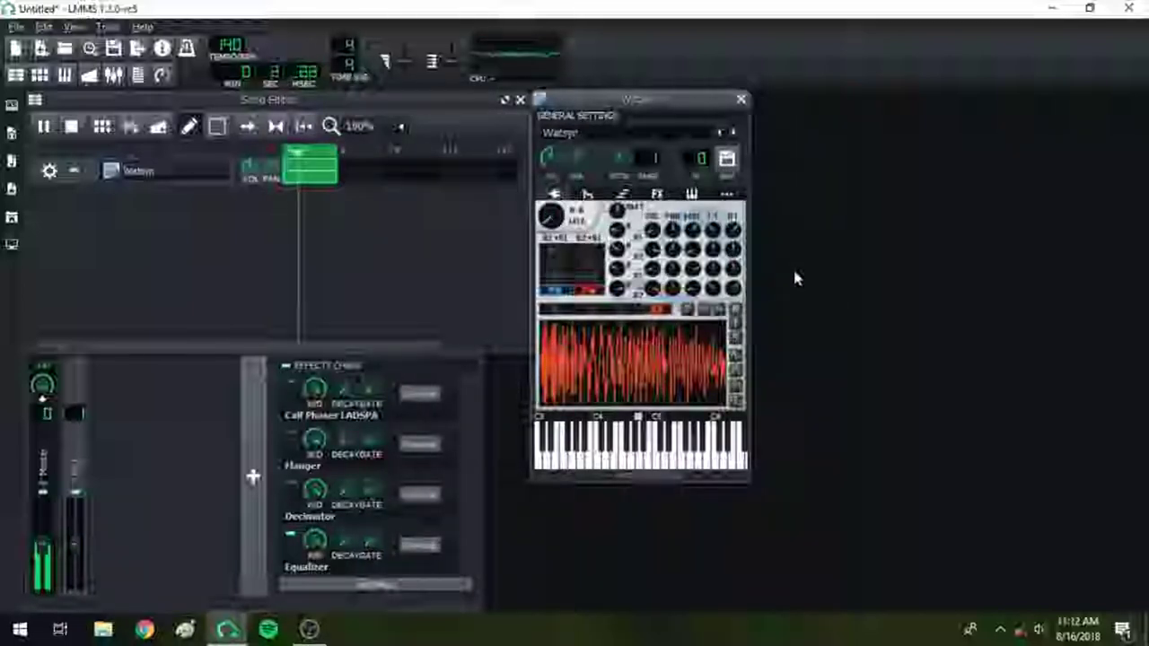
pyautogui.rightClick(550, 216)
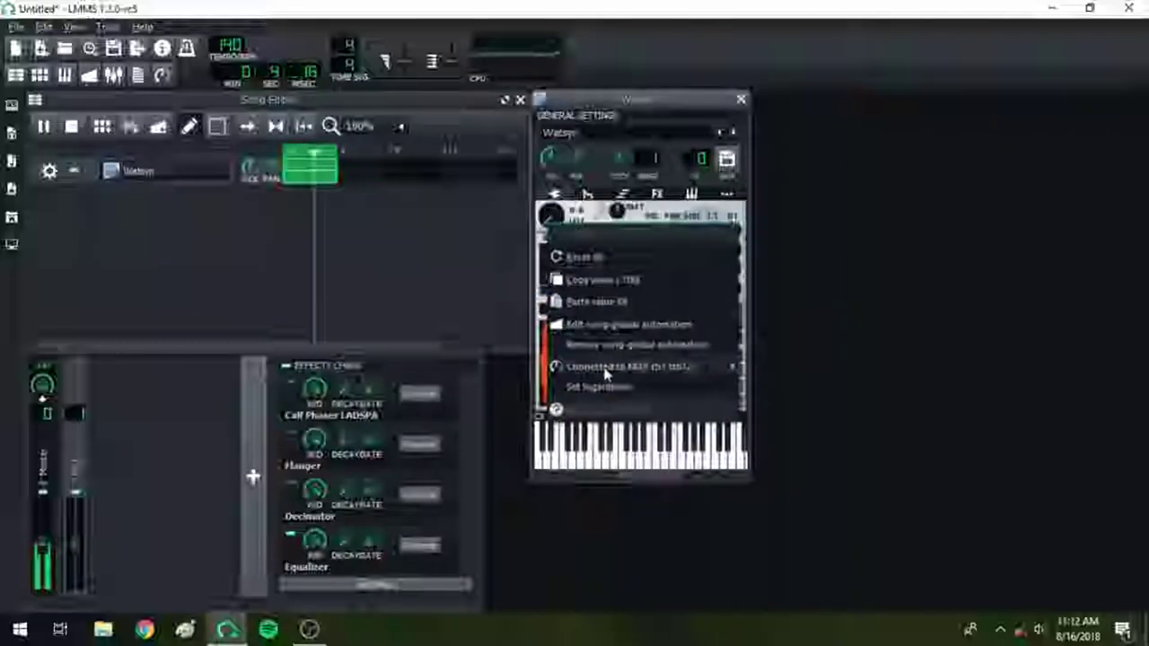
pyautogui.moveTo(731, 366)
pyautogui.click(779, 389)
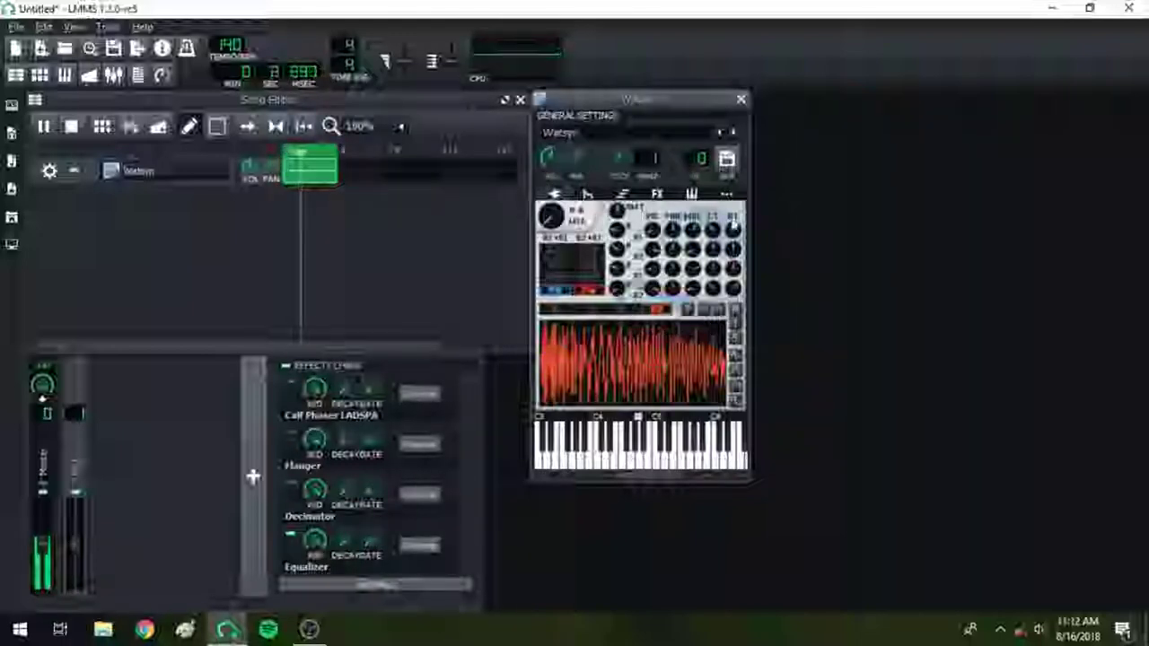
pyautogui.rightClick(550, 225)
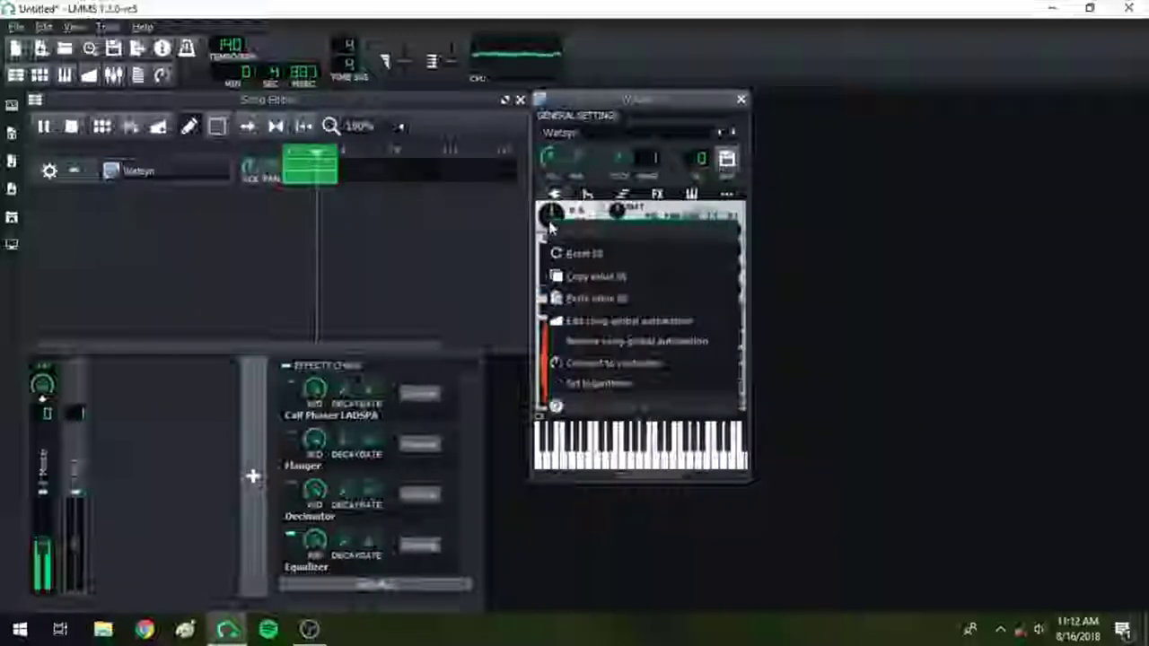
pyautogui.click(619, 363)
pyautogui.click(484, 287)
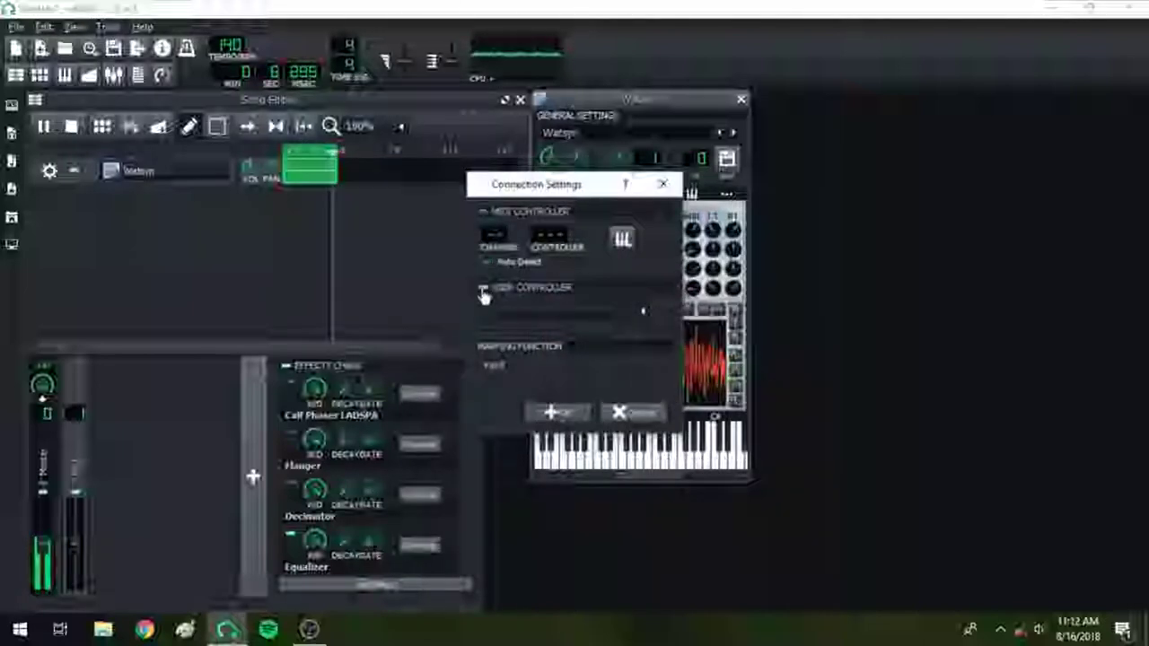
pyautogui.click(617, 411)
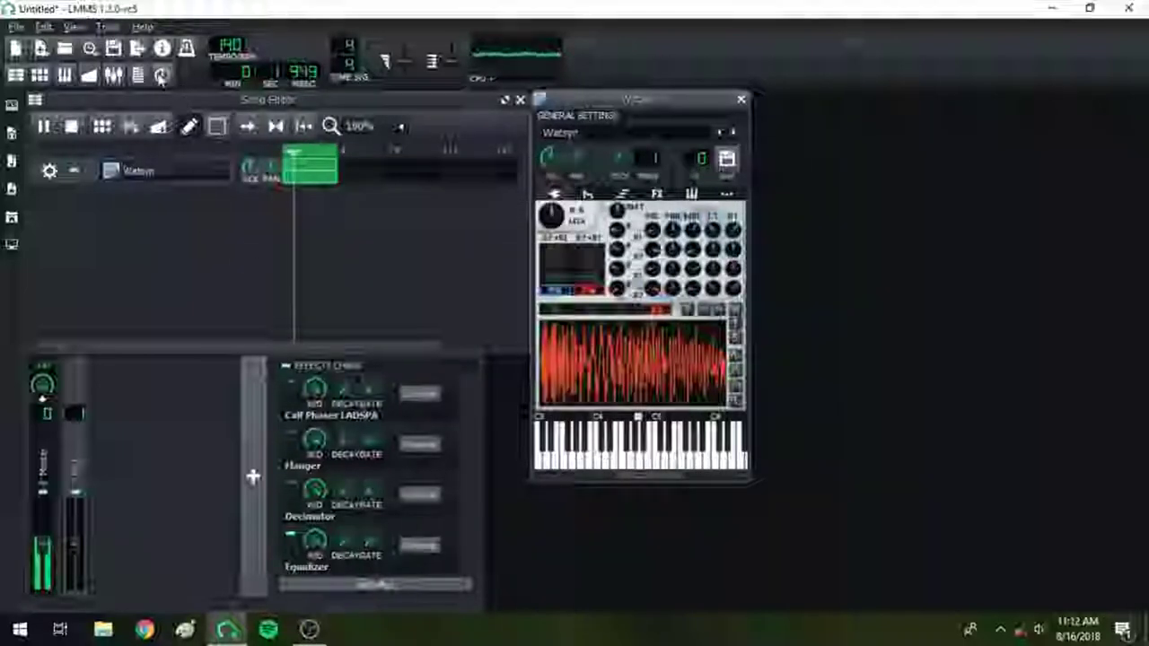
# - Place the controller rack in the empty workspace area, add an LFO controller and show its controls
pyautogui.moveTo(769, 364); pyautogui.dragTo(988, 121)
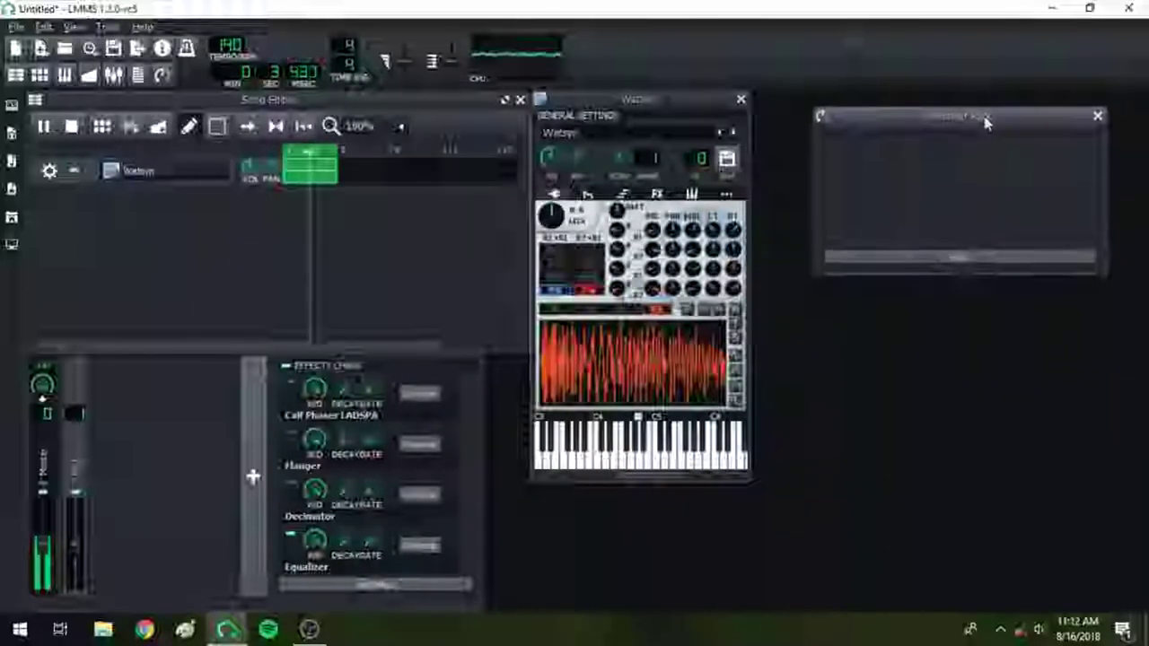
pyautogui.click(957, 259)
pyautogui.click(1051, 163)
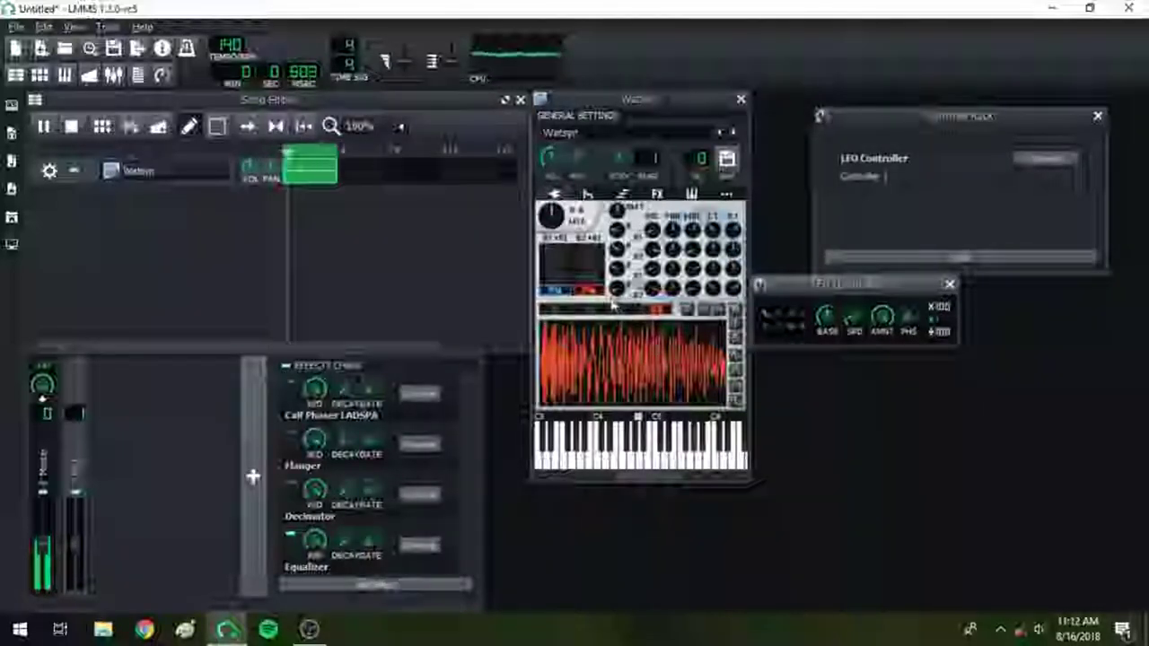
# - Connect the A-B mix knob to Controller 1, close the controller rack and move the LFO controls beside the Watsyn window
pyautogui.rightClick(549, 218)
pyautogui.click(625, 359)
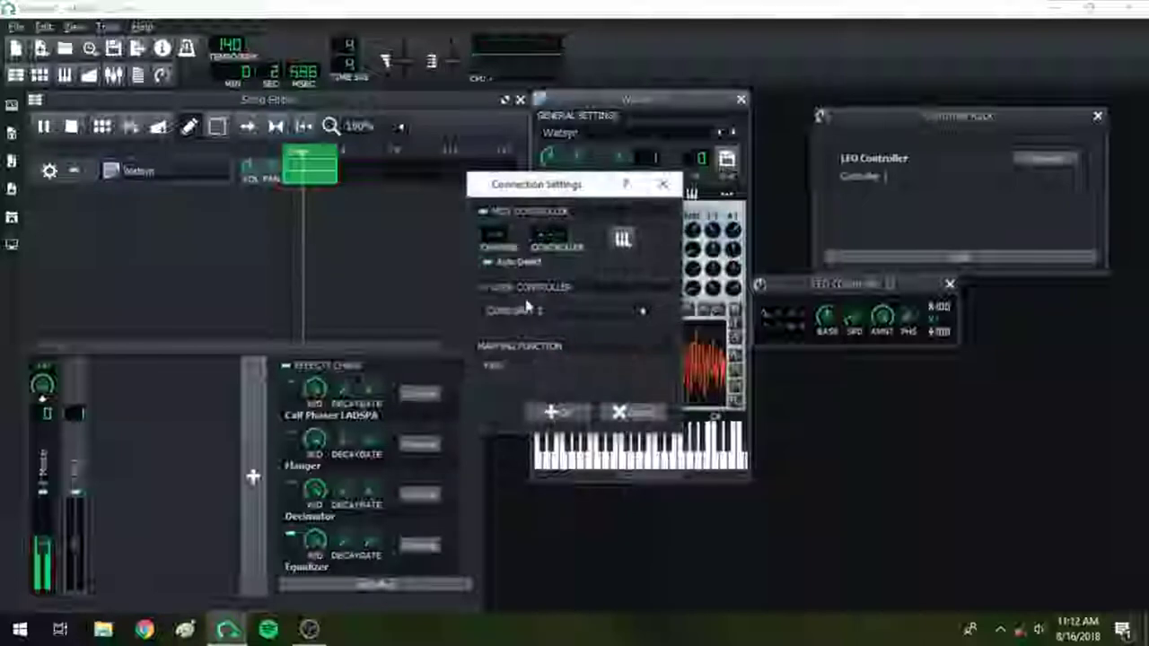
pyautogui.click(551, 410)
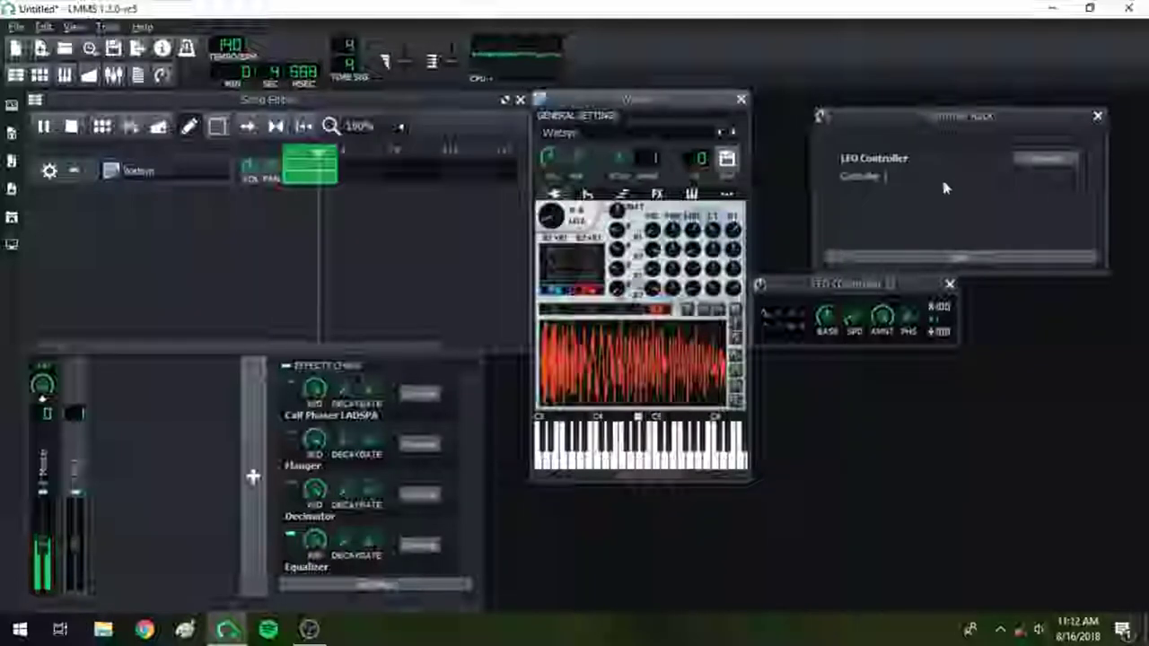
pyautogui.click(1096, 116)
pyautogui.moveTo(879, 283); pyautogui.dragTo(867, 161)
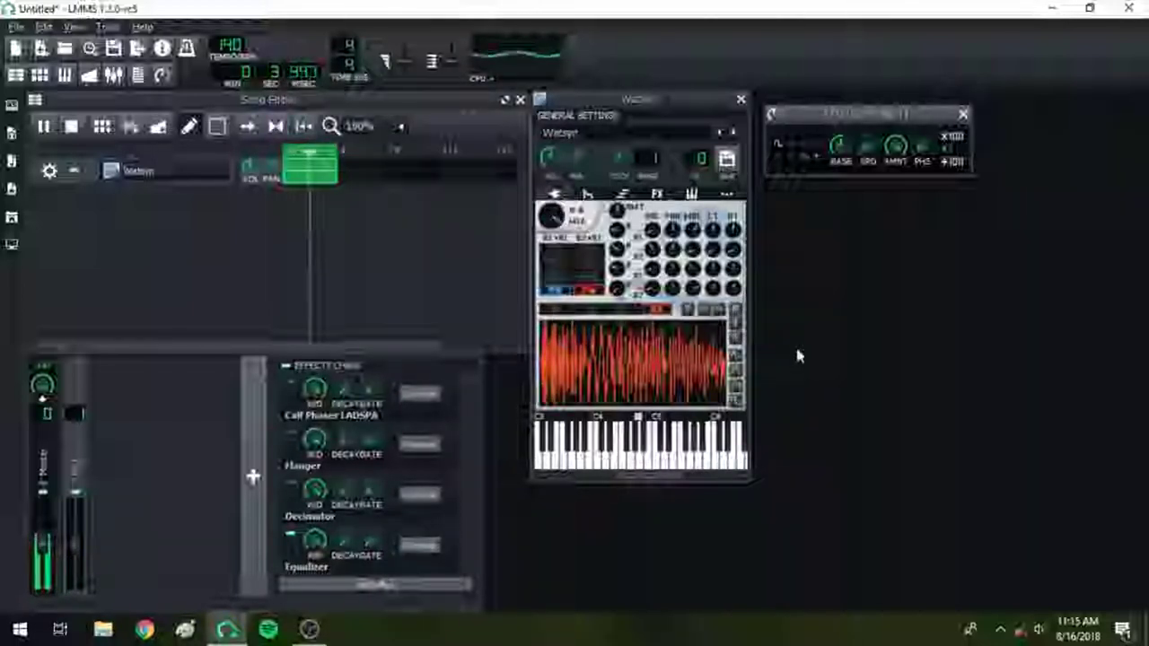
# - Set the LFO controller to a triangle wave with the x100 multiplier and adjust its speed
pyautogui.moveTo(855, 159)
pyautogui.mouseDown()
pyautogui.moveTo(863, 148)
pyautogui.moveTo(873, 158)
pyautogui.mouseUp()
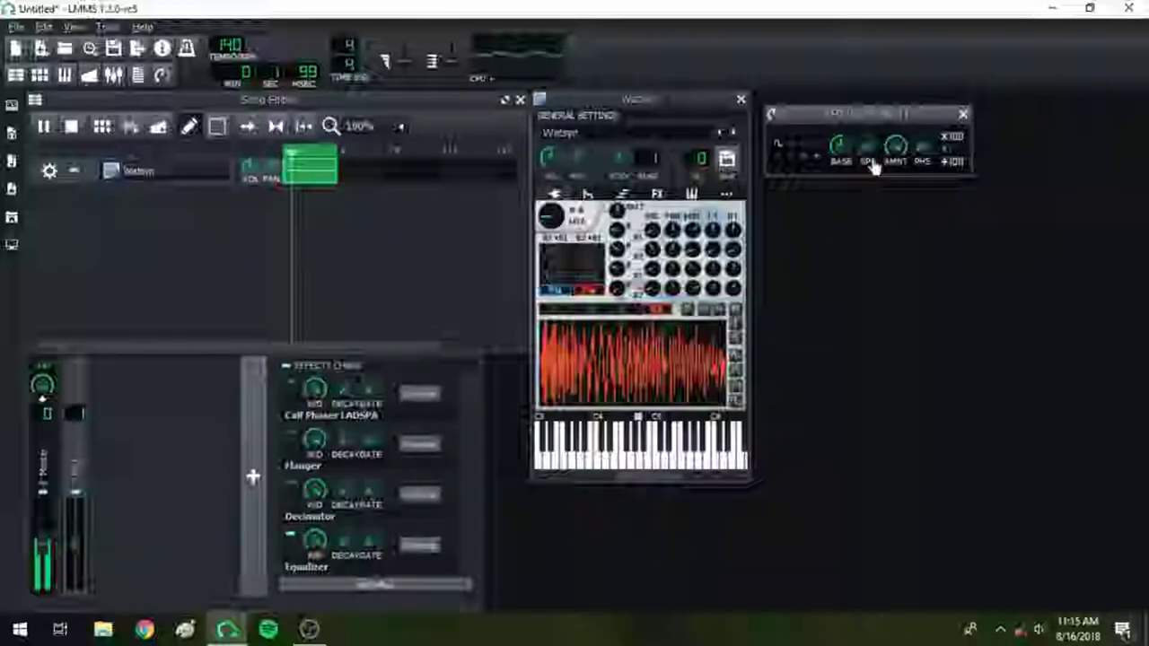
pyautogui.click(951, 146)
pyautogui.moveTo(895, 154); pyautogui.dragTo(867, 139)
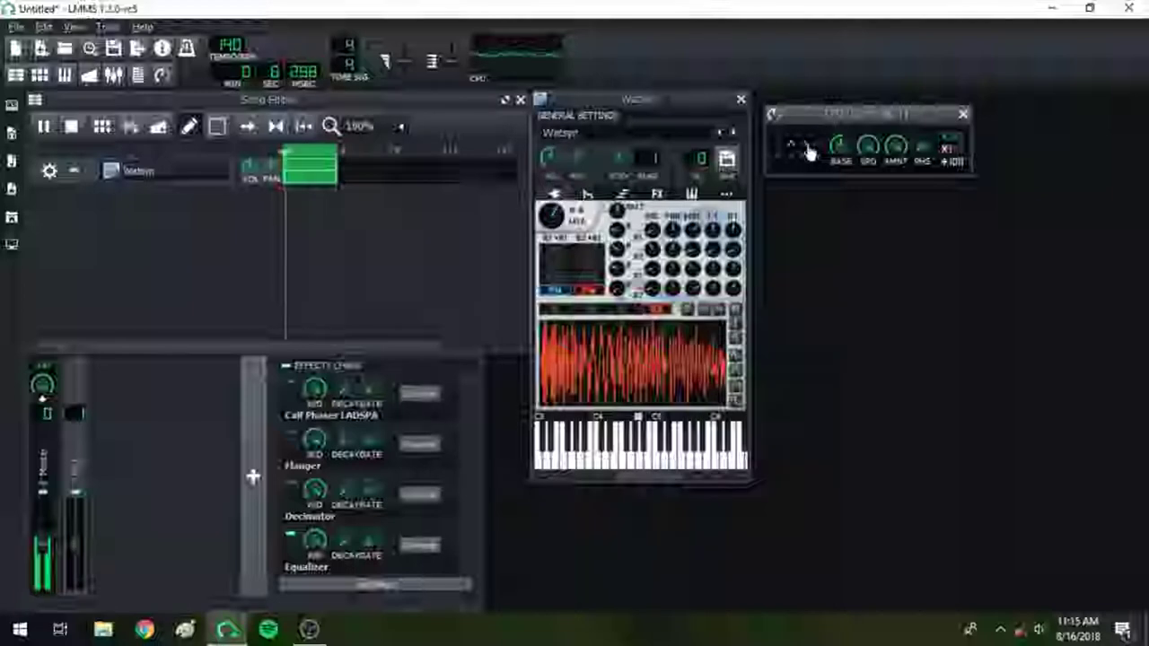
pyautogui.moveTo(867, 144); pyautogui.dragTo(867, 160)
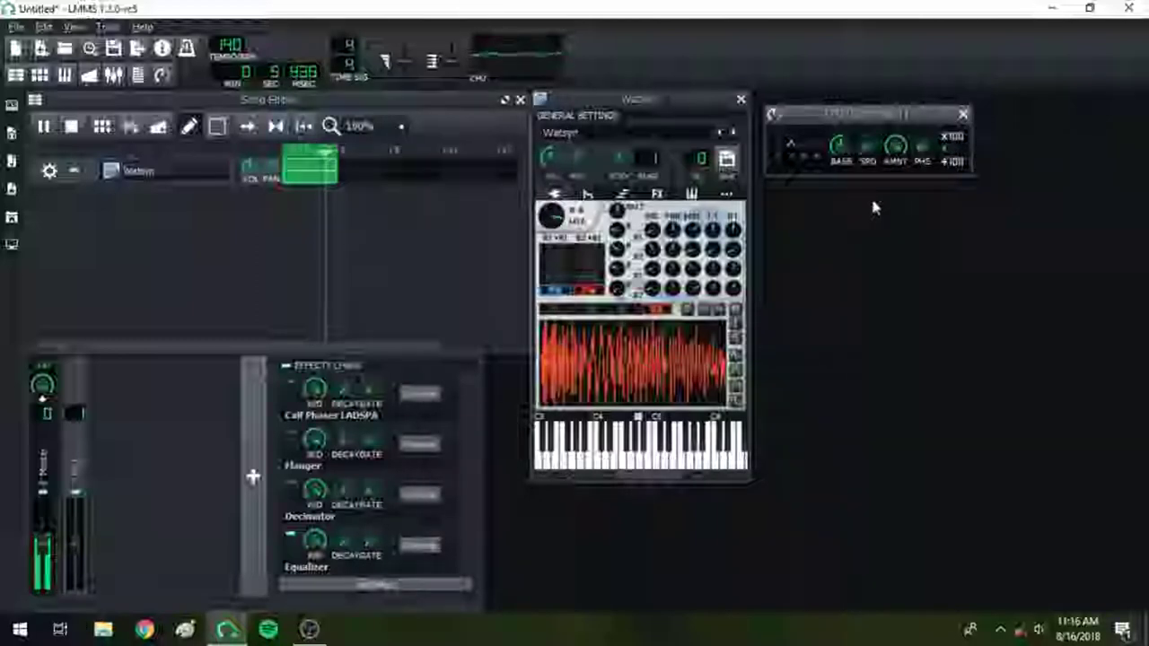
pyautogui.click(950, 149)
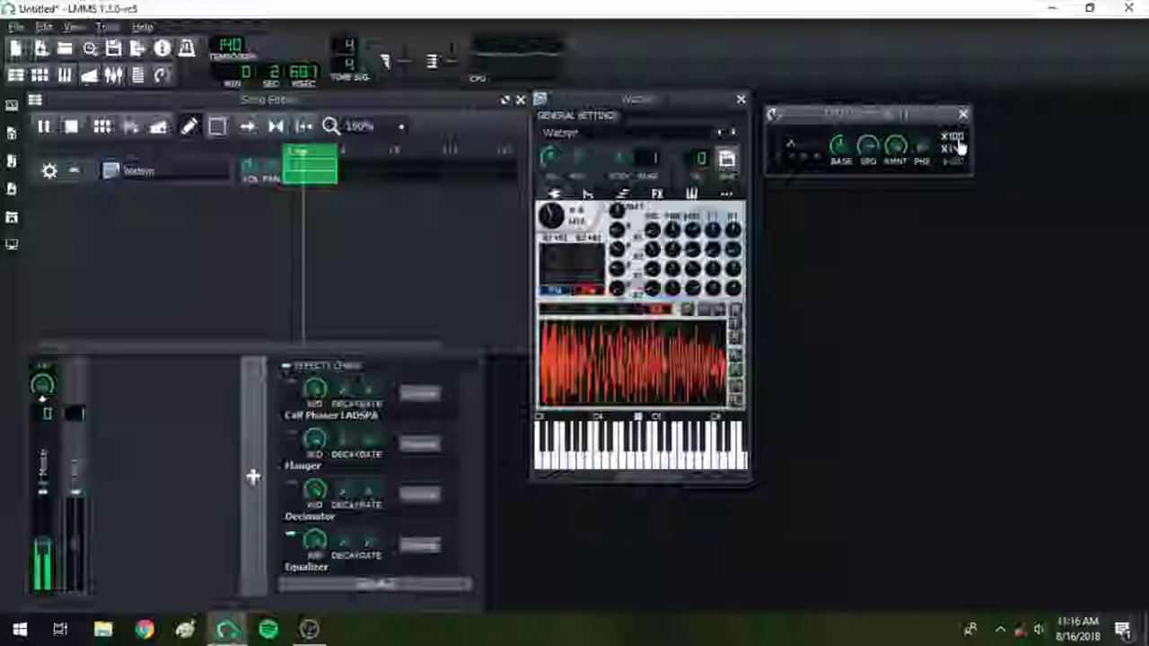
pyautogui.moveTo(867, 148); pyautogui.dragTo(878, 153)
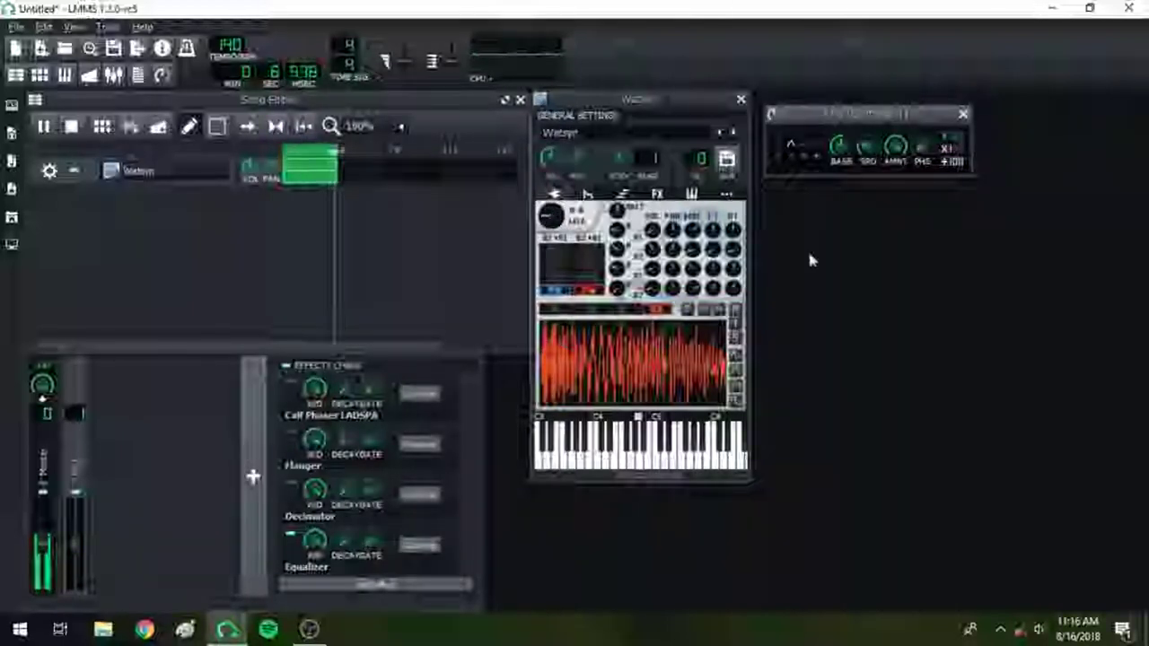
# - Enable the Calf Phaser LADSPA effect, open its controls and adjust the center frequency, mod depth and feedback
pyautogui.click(428, 401)
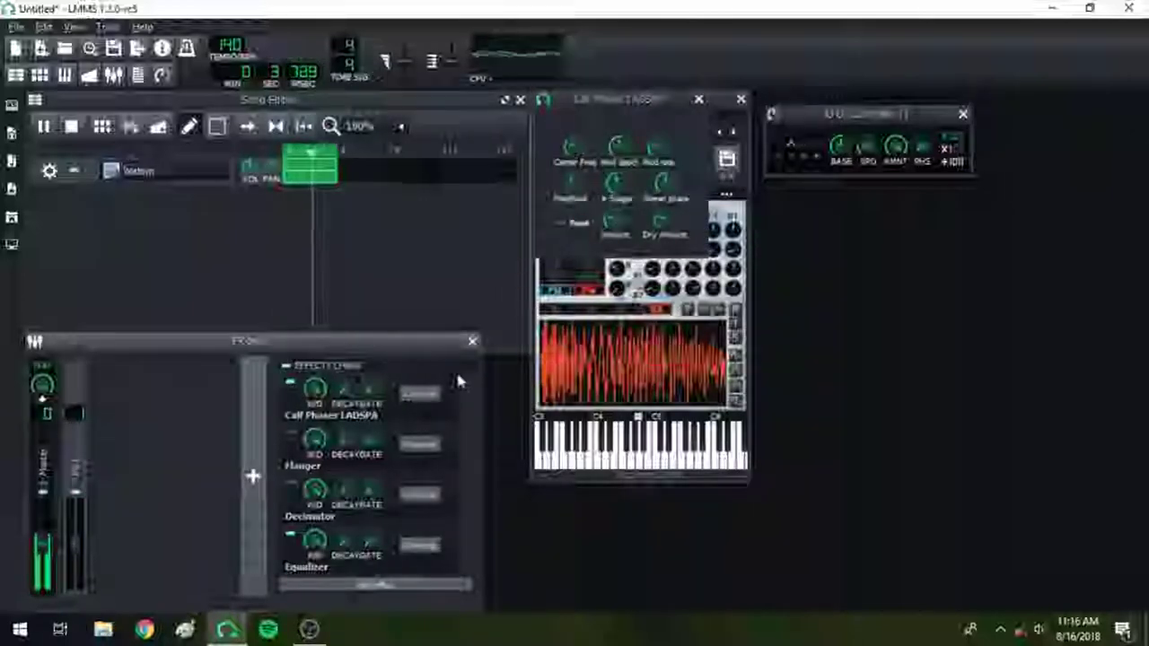
pyautogui.click(625, 228)
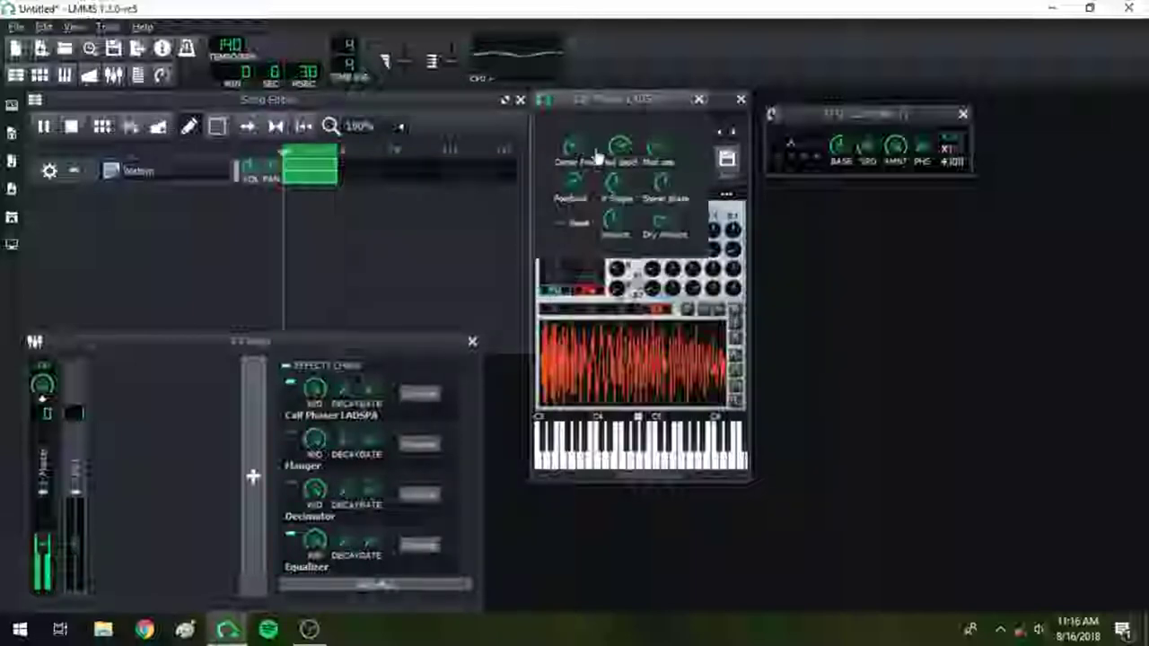
pyautogui.moveTo(571, 148); pyautogui.dragTo(582, 188)
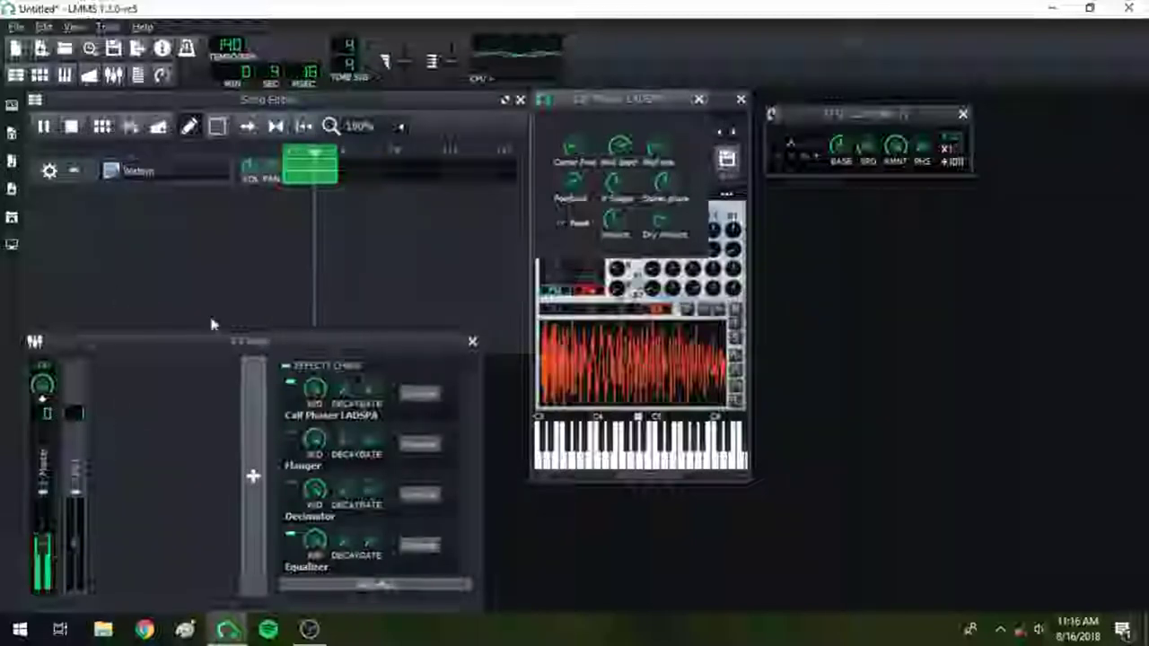
# - Route the Watsyn instrument to FX channel 1 and show the instrument window again
pyautogui.click(727, 184)
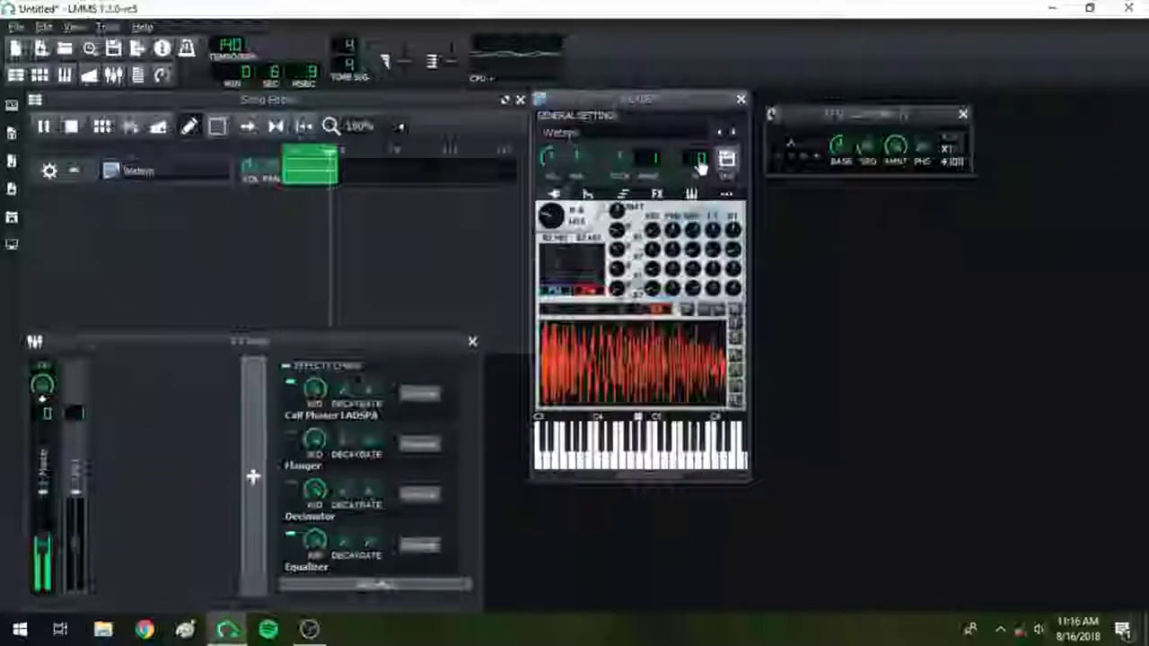
pyautogui.click(740, 98)
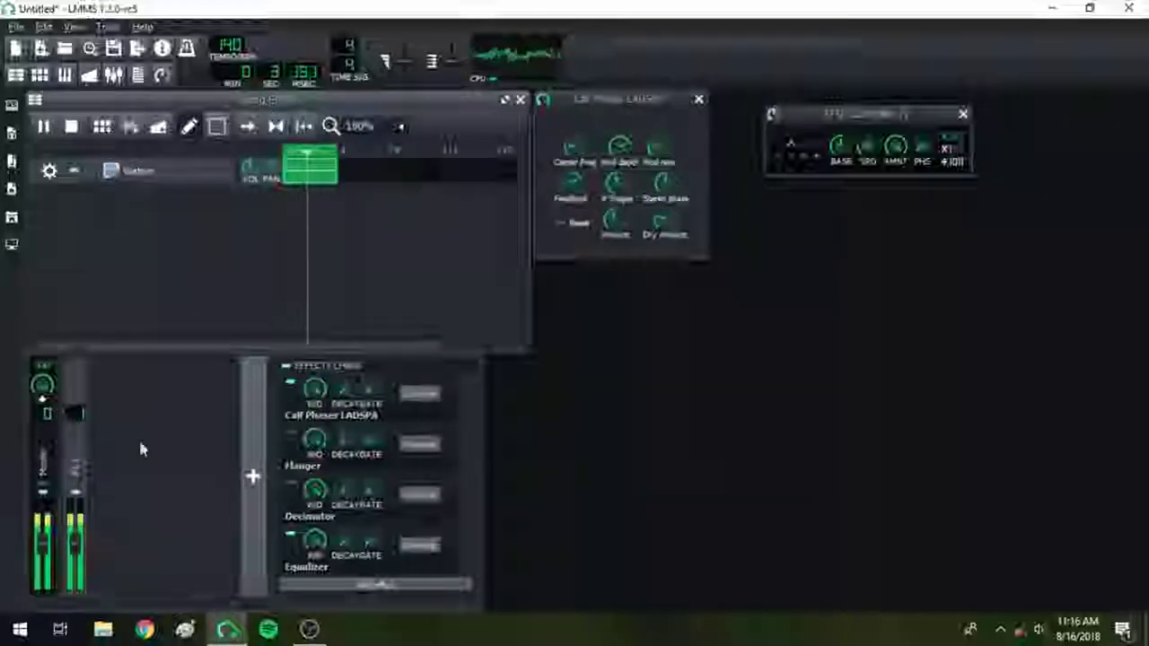
pyautogui.click(149, 171)
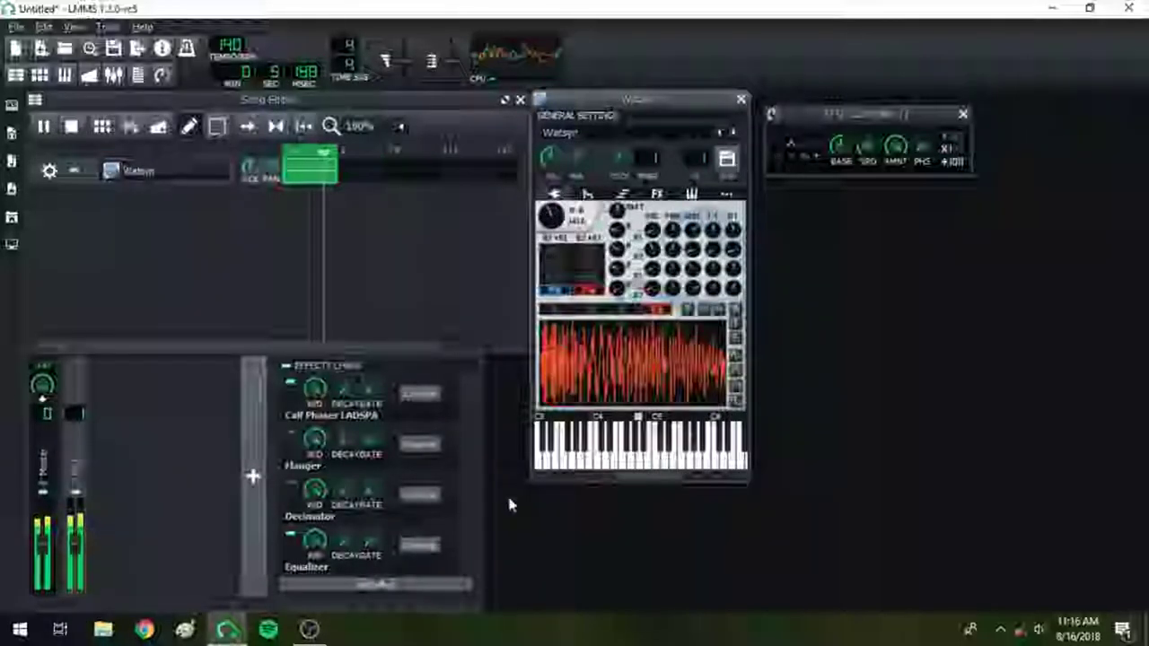
# - Place the Calf Phaser controls beside Watsyn, adjust the mod rate, stages and dry amount, and close them
pyautogui.click(420, 395)
pyautogui.click(420, 395)
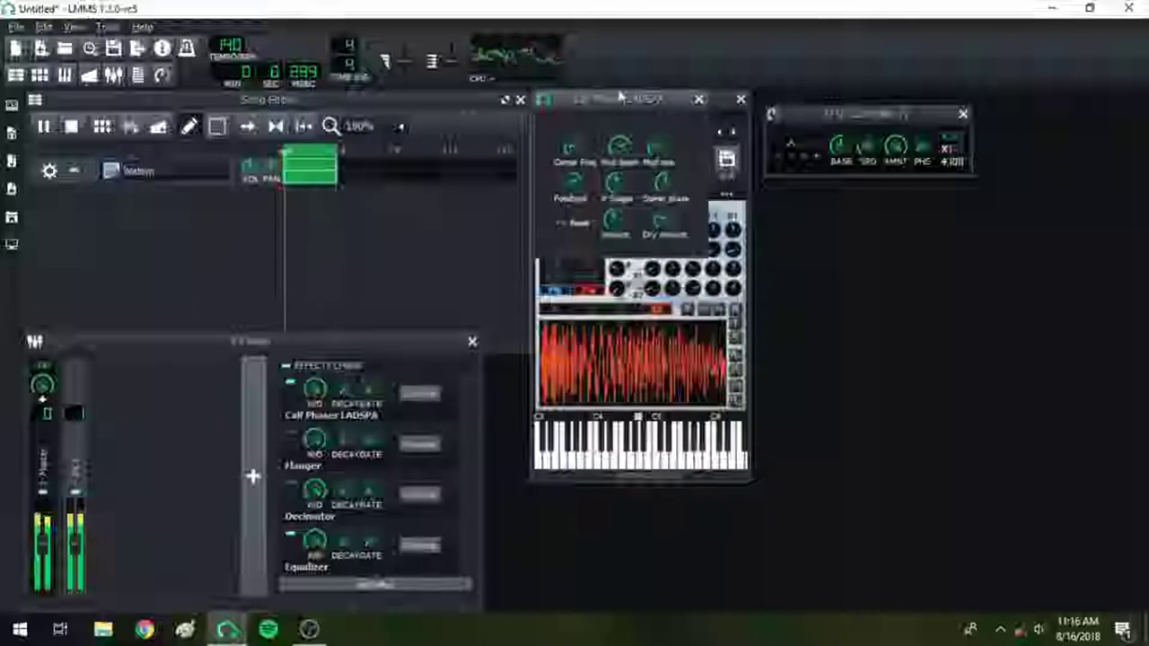
pyautogui.moveTo(637, 108); pyautogui.dragTo(866, 249)
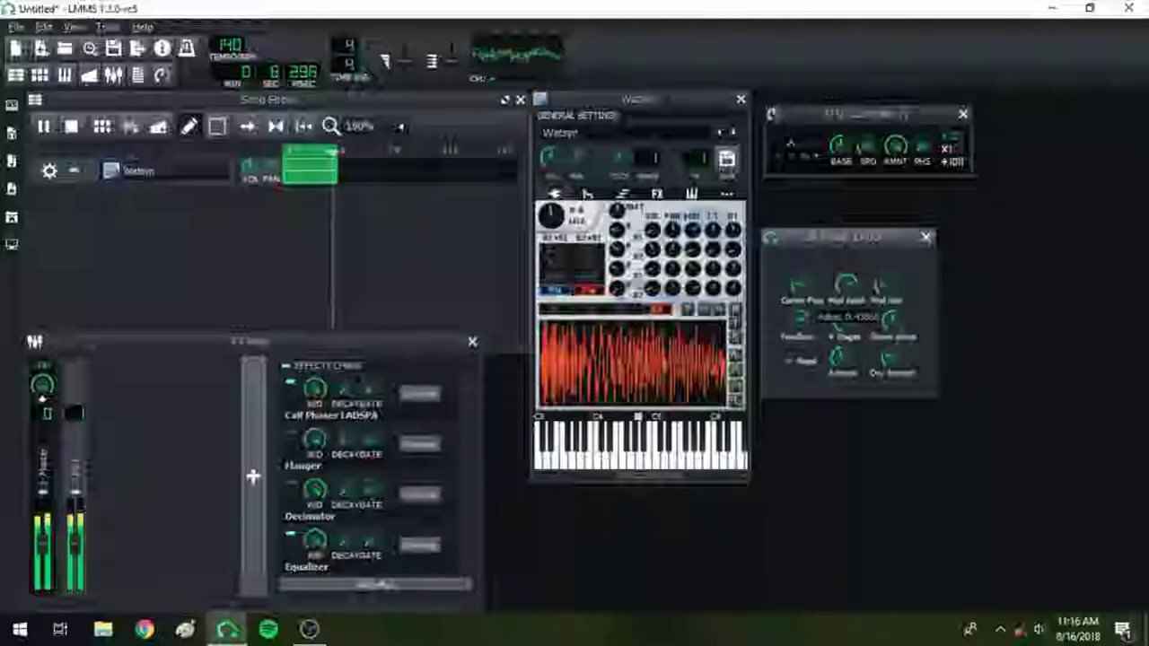
pyautogui.click(886, 362)
pyautogui.moveTo(885, 363); pyautogui.dragTo(906, 375)
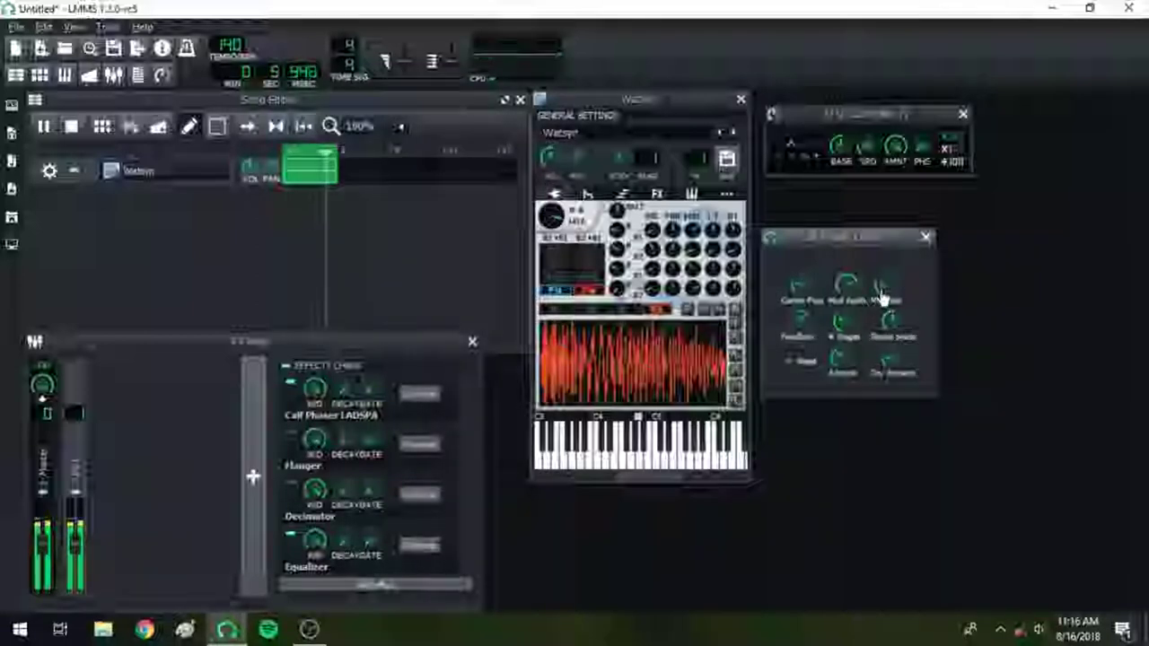
pyautogui.moveTo(886, 292); pyautogui.dragTo(797, 320)
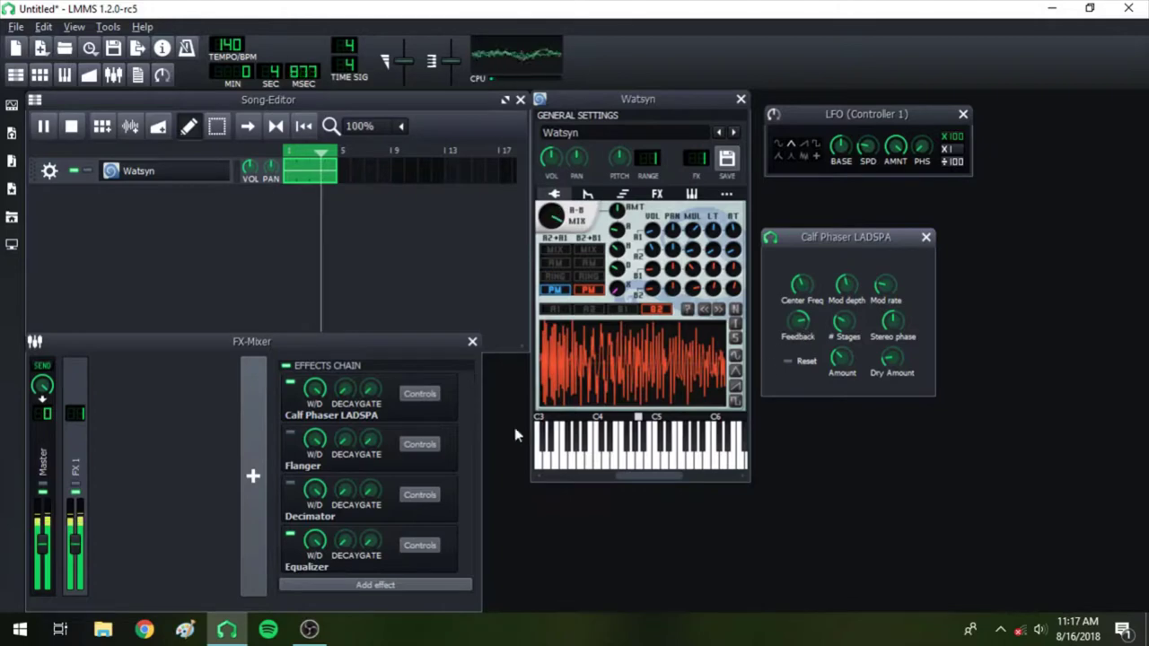
pyautogui.click(926, 237)
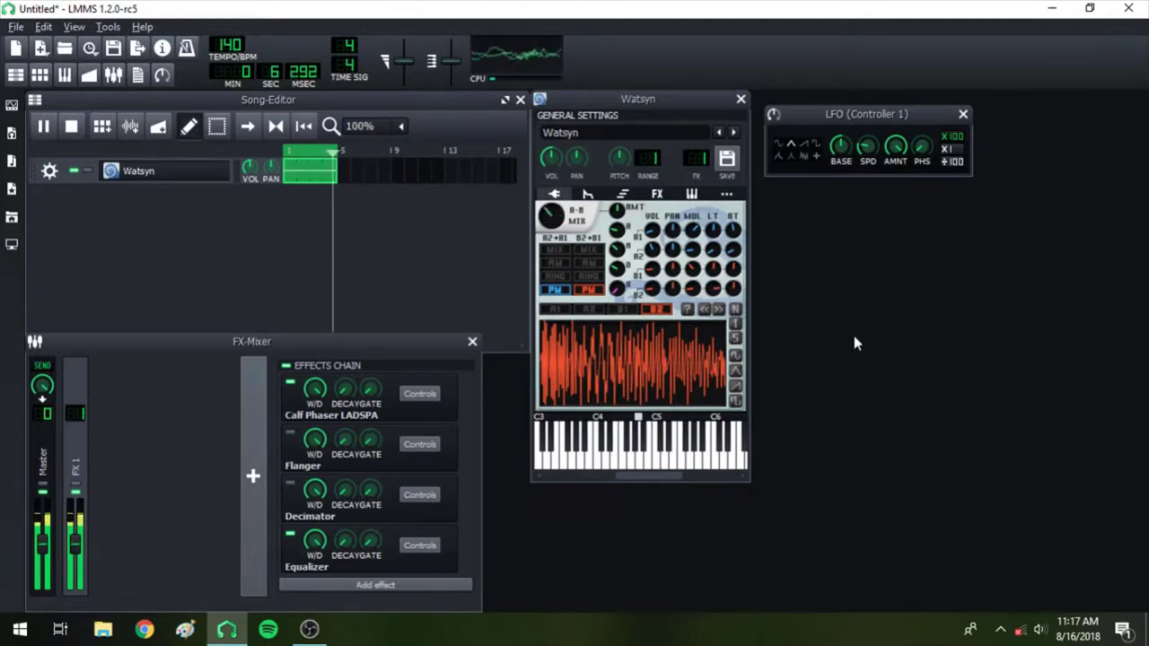
# - Switch the A and B oscillator pairs to RING modulation and lower the LFO controller's speed
pyautogui.click(558, 277)
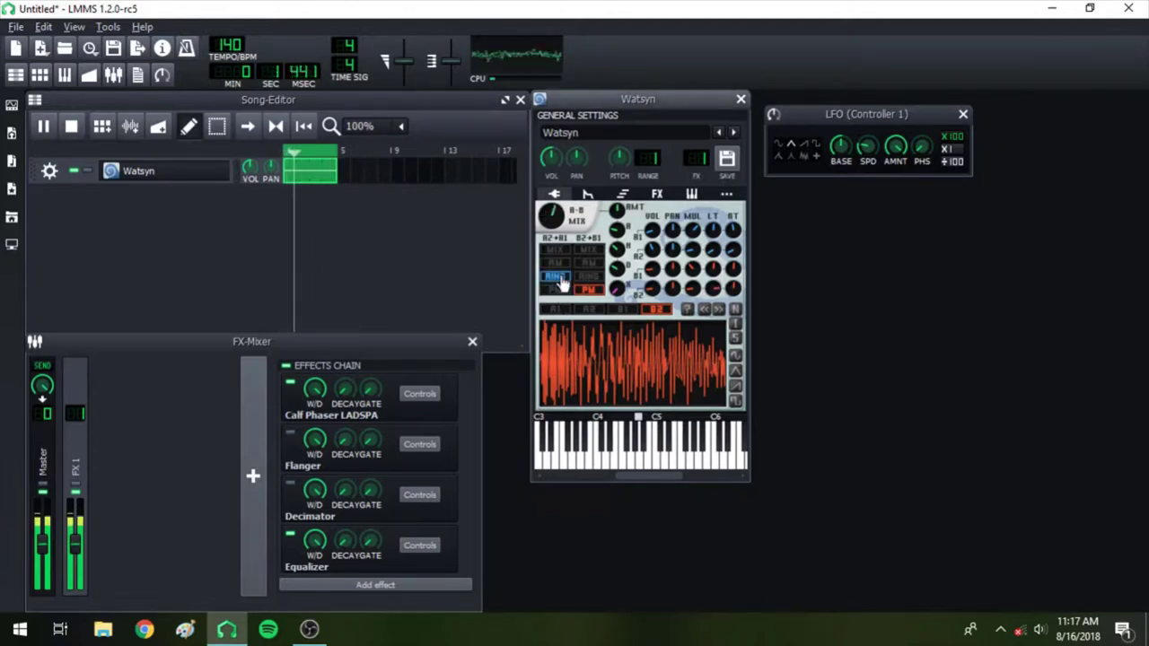
pyautogui.click(589, 276)
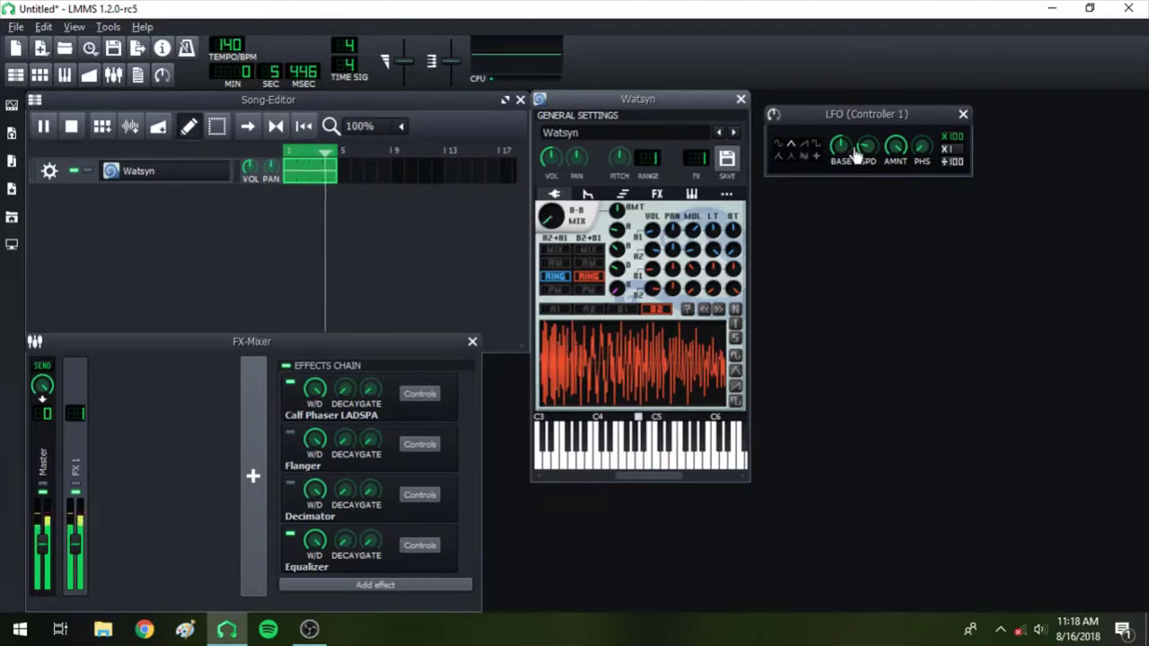
pyautogui.moveTo(869, 153)
pyautogui.mouseDown()
pyautogui.moveTo(869, 143)
pyautogui.moveTo(868, 154)
pyautogui.mouseUp()
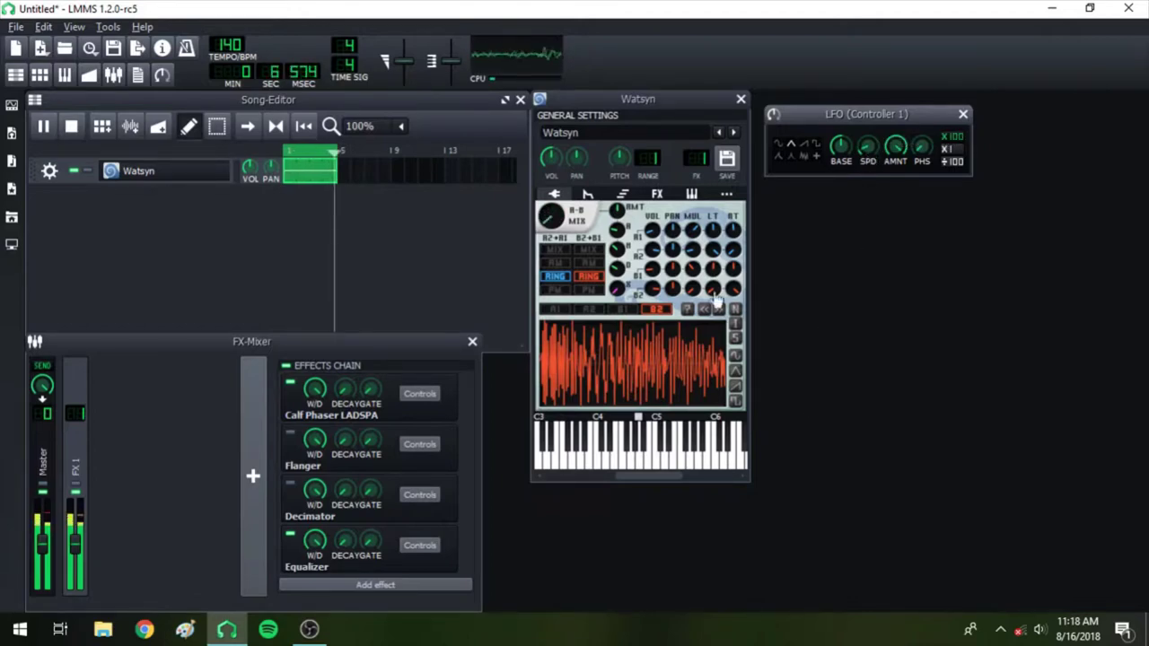
# - Set the Watsyn pitch range to 60 and lower the instrument's pitch
pyautogui.moveTo(625, 166); pyautogui.dragTo(618, 222)
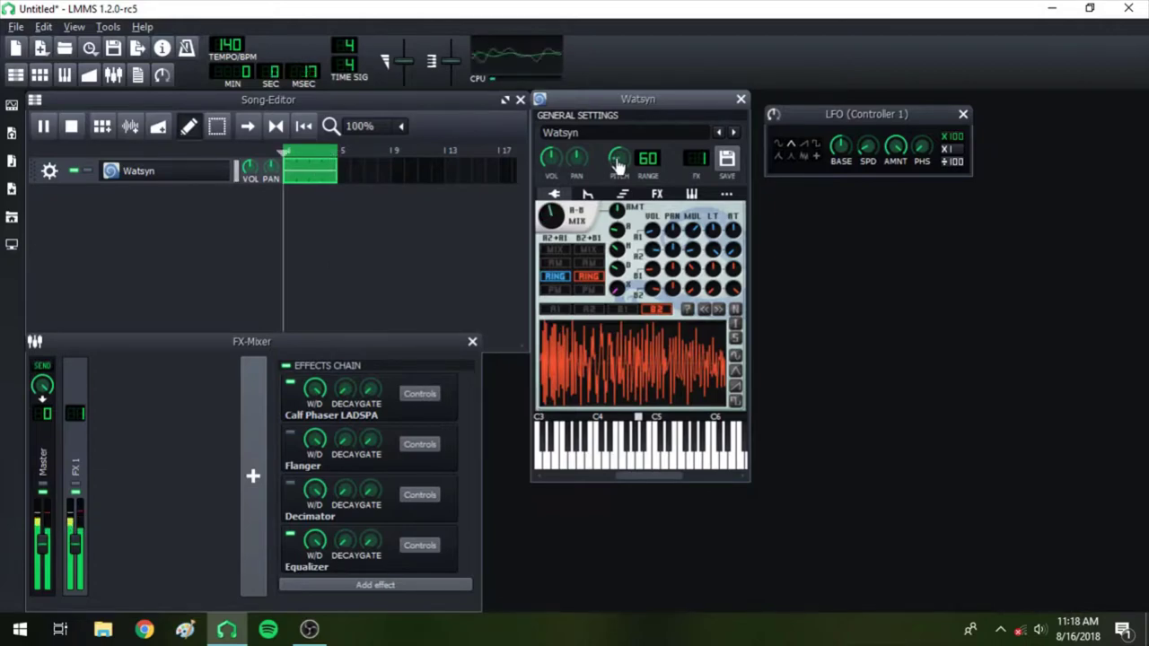
pyautogui.moveTo(618, 161)
pyautogui.mouseDown()
pyautogui.moveTo(618, 36)
pyautogui.moveTo(618, 160)
pyautogui.mouseUp()
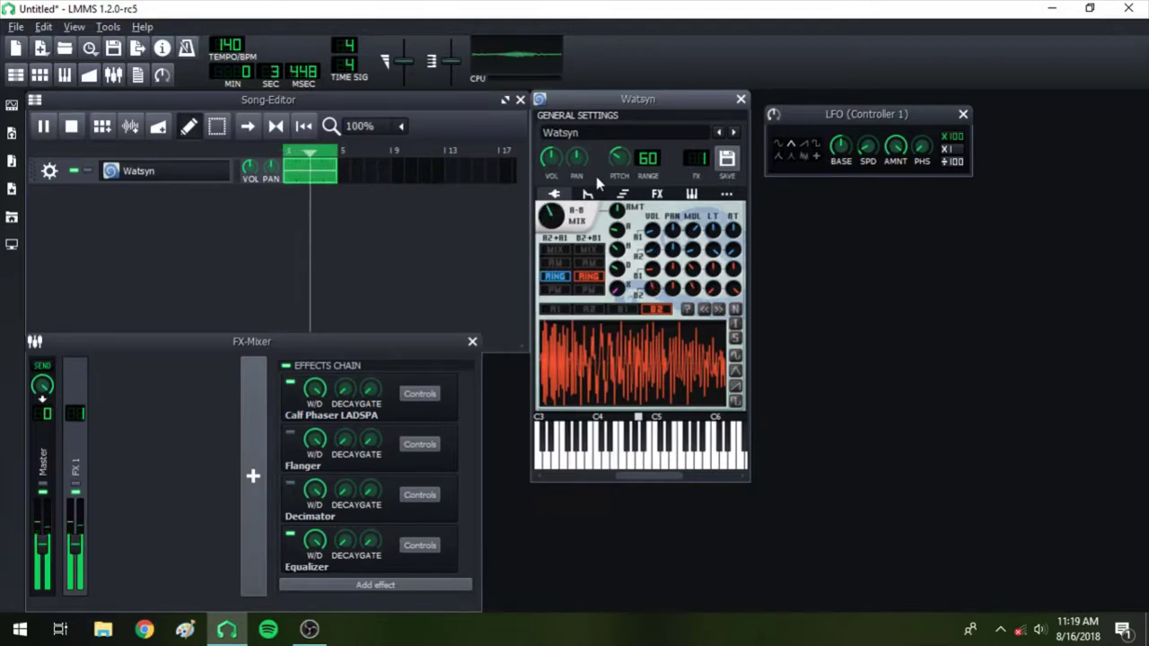
# - Switch the A and B oscillator pairs to PM modulation and reset the instrument's pitch
pyautogui.click(556, 290)
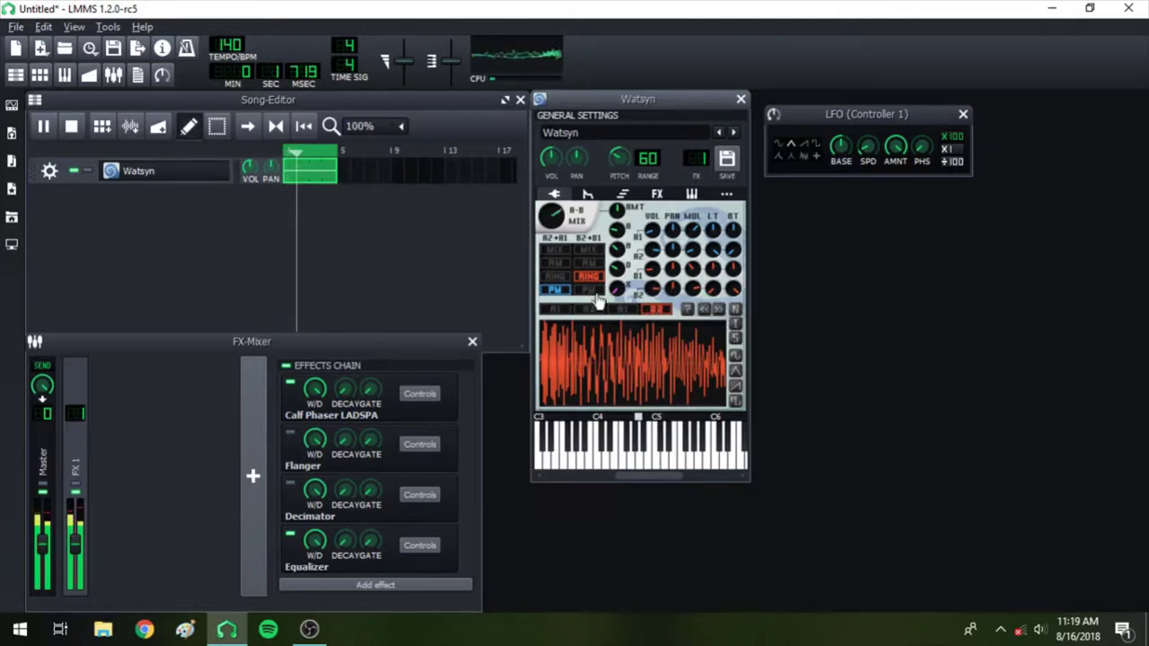
pyautogui.click(594, 292)
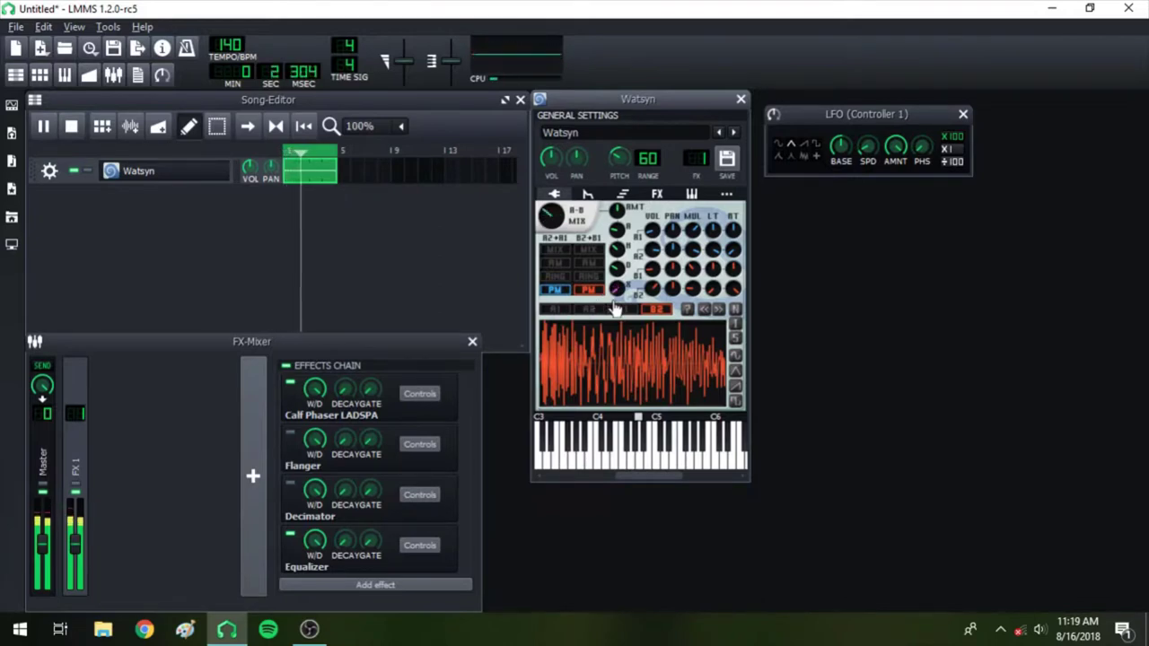
pyautogui.rightClick(618, 158)
pyautogui.click(636, 209)
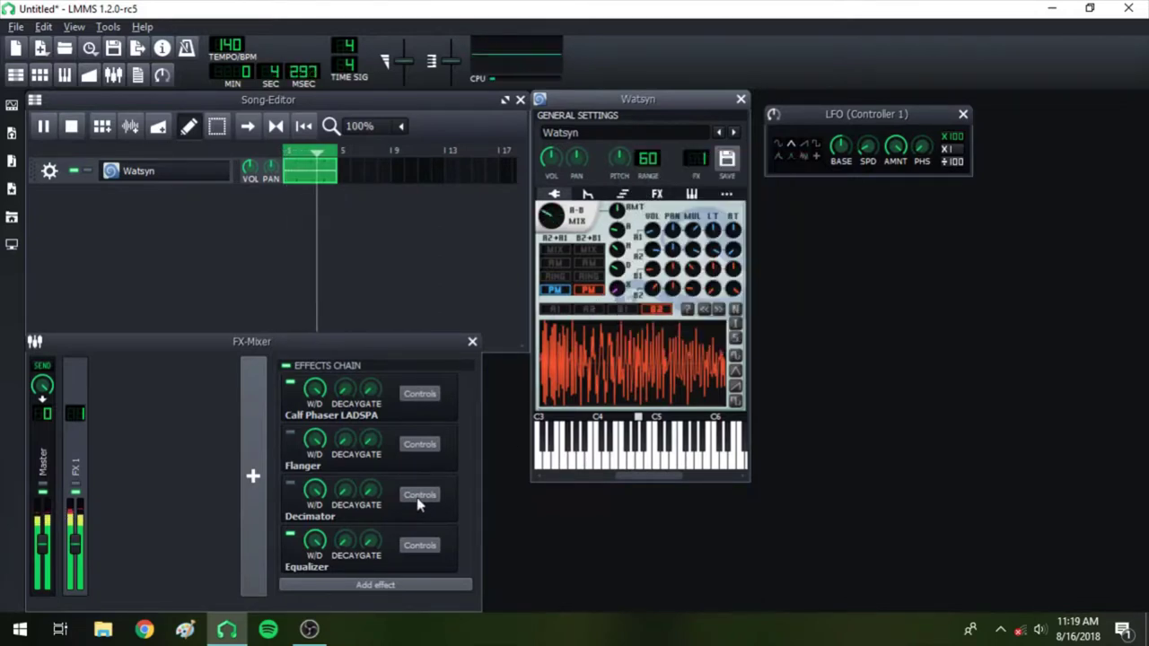
# - Enable the Flanger effect, place its controls below the LFO controller and adjust the flanger amount
pyautogui.click(290, 435)
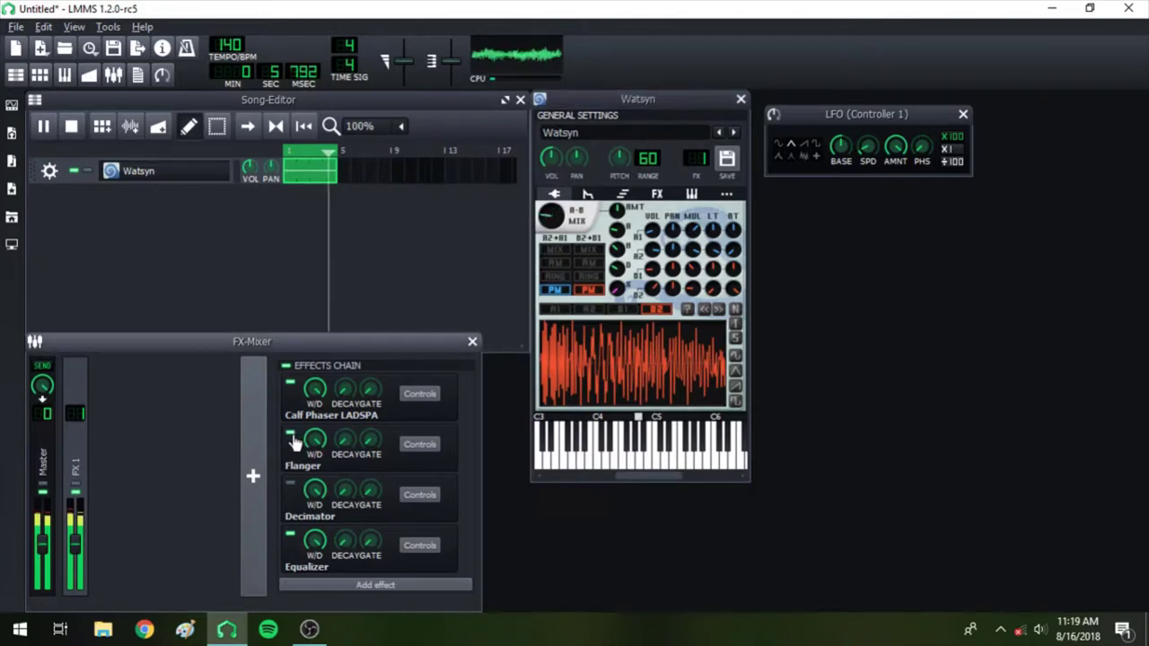
pyautogui.click(438, 445)
pyautogui.moveTo(618, 106); pyautogui.dragTo(849, 232)
pyautogui.click(839, 234)
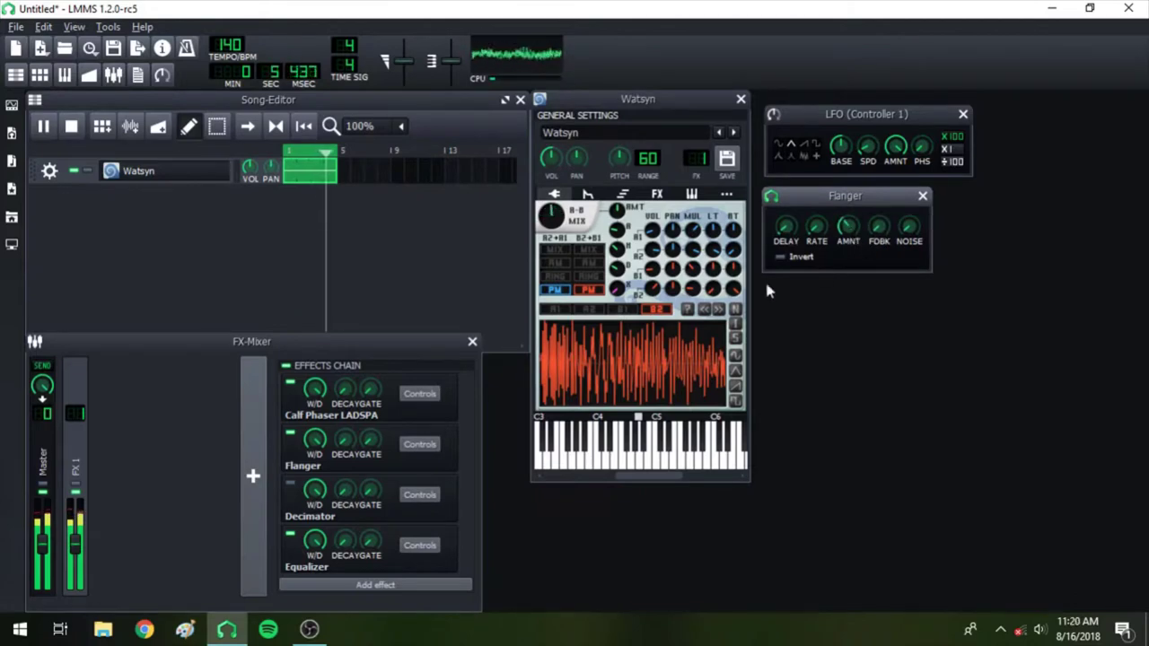
# - Bypass the Calf Phaser and adjust the Flanger's feedback, delay, rate and noise
pyautogui.click(289, 382)
pyautogui.moveTo(879, 226); pyautogui.dragTo(879, 225)
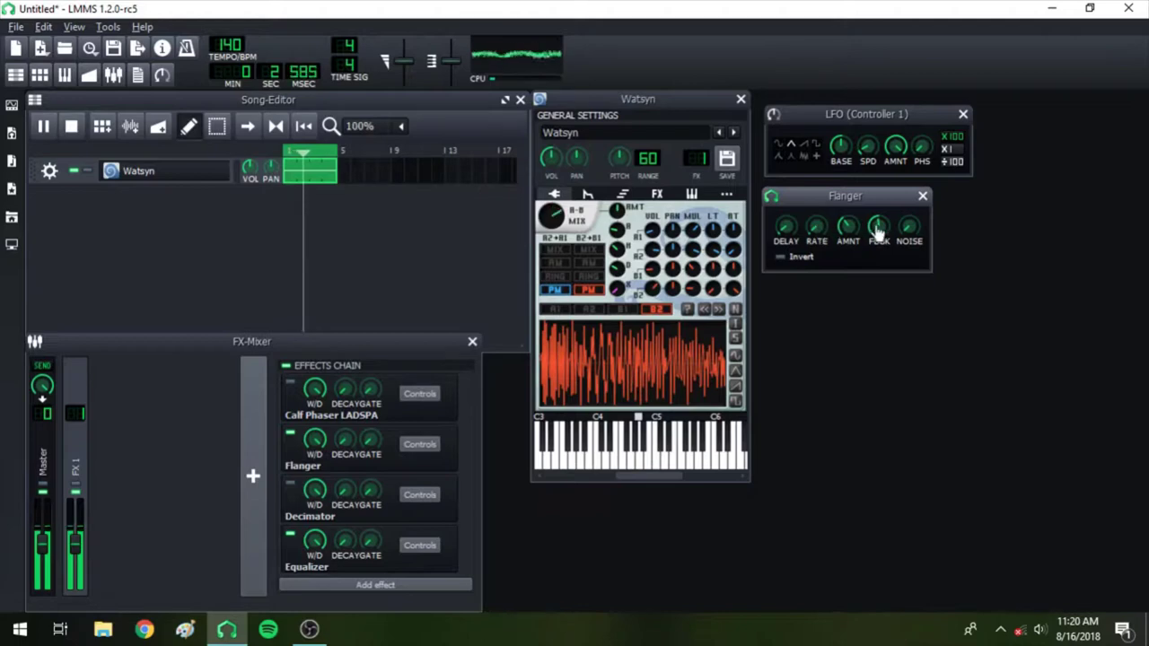
pyautogui.moveTo(810, 235); pyautogui.dragTo(786, 226)
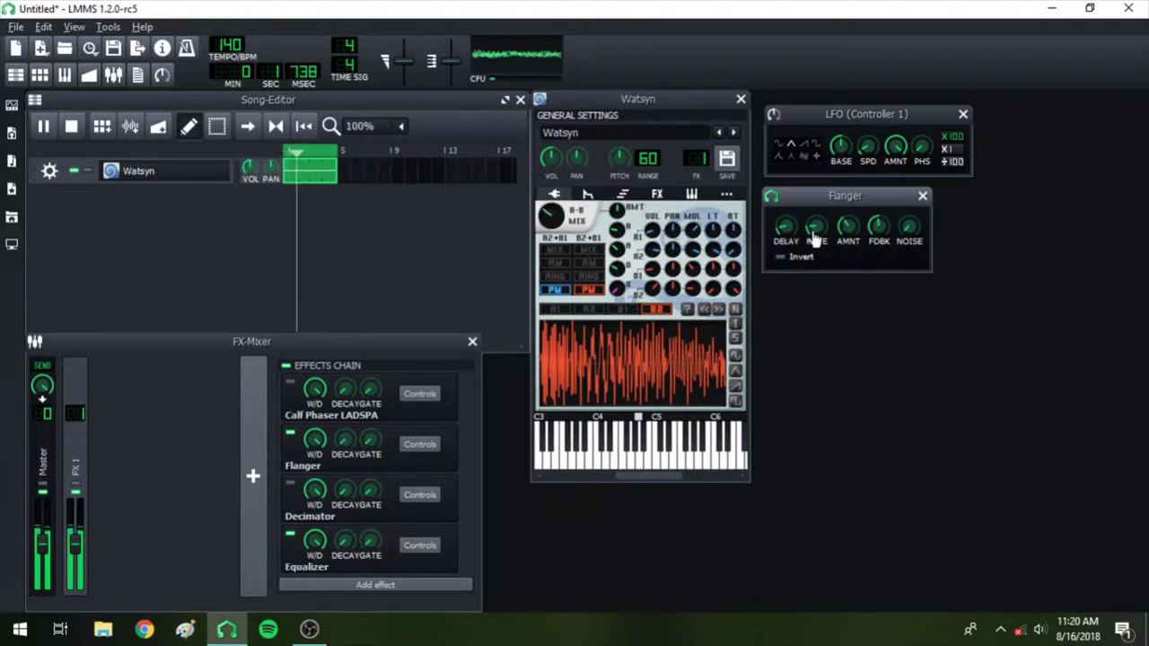
pyautogui.moveTo(905, 231); pyautogui.dragTo(907, 232)
pyautogui.moveTo(816, 228); pyautogui.dragTo(815, 222)
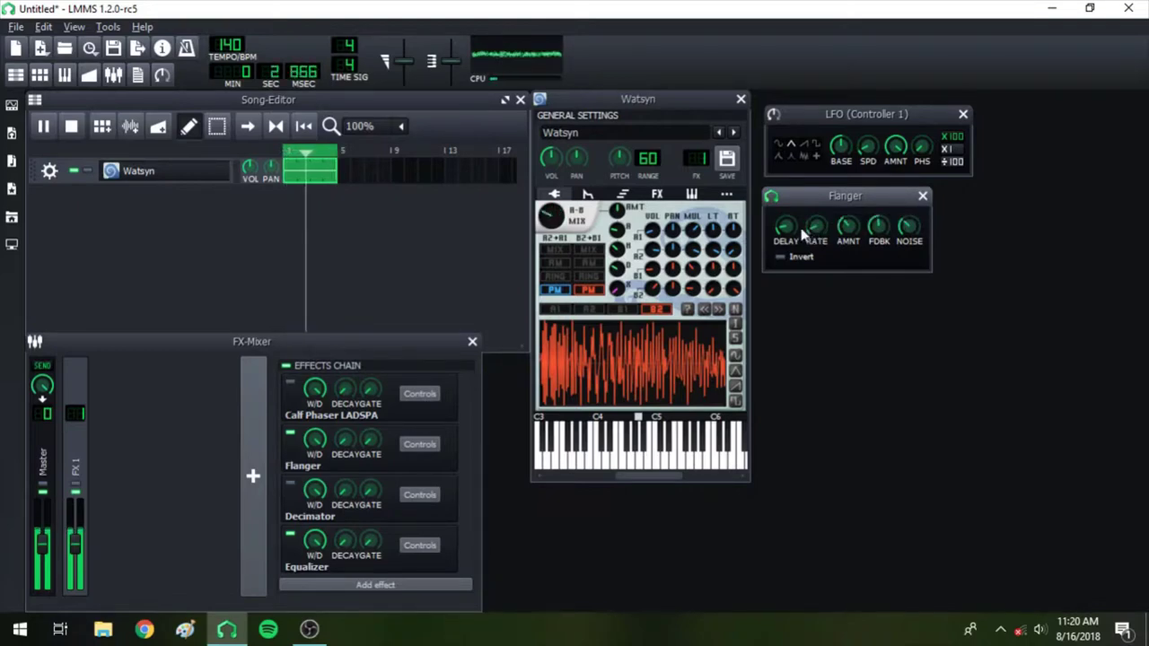
# - Lower the Flanger's delay, raise its noise and amount, and re-enable the Calf Phaser
pyautogui.click(786, 230)
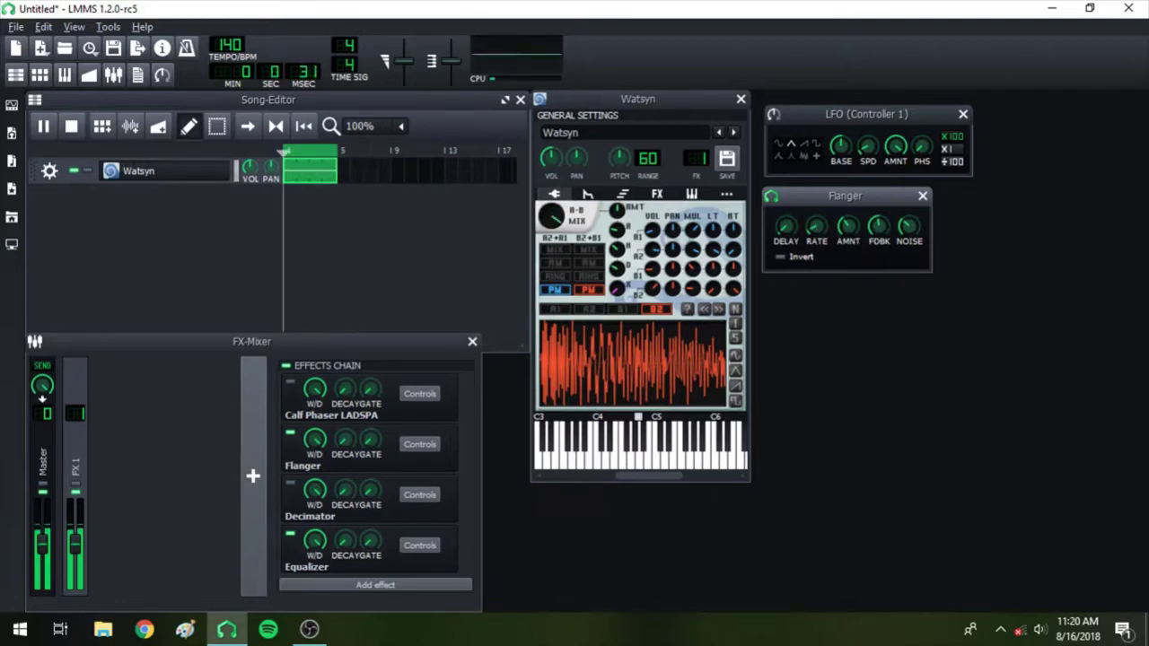
pyautogui.moveTo(878, 227); pyautogui.dragTo(908, 219)
pyautogui.click(847, 228)
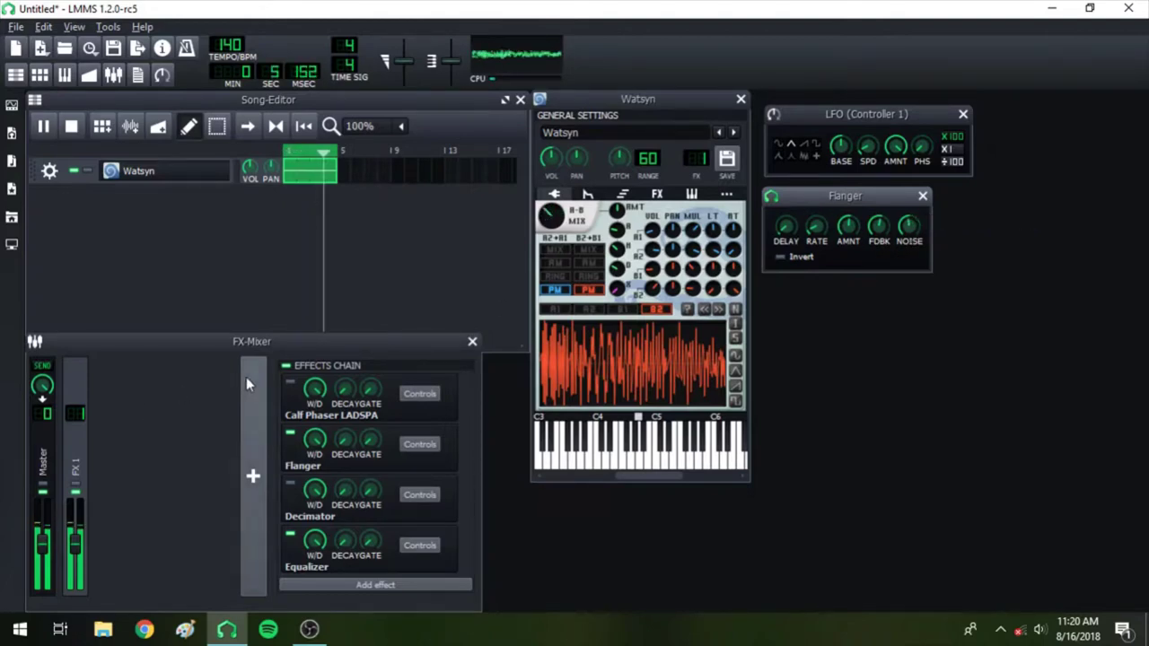
pyautogui.click(290, 384)
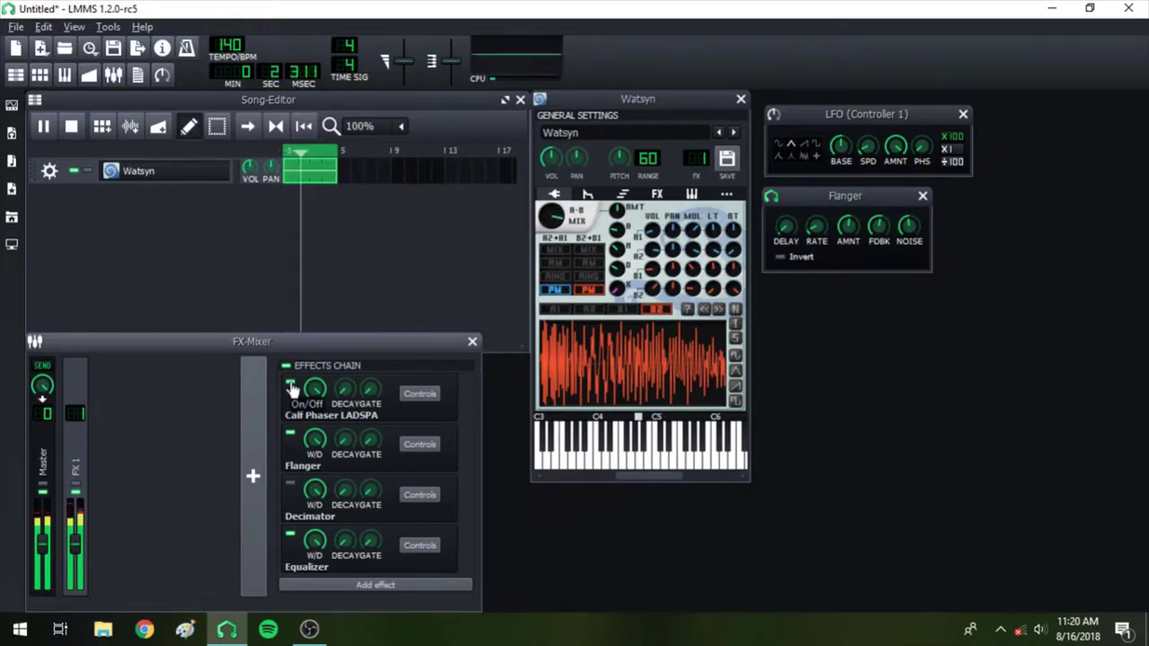
# - Bypass the Calf Phaser, enable the Decimator with its controls placed below the Flanger, and try out its bit depth
pyautogui.click(289, 384)
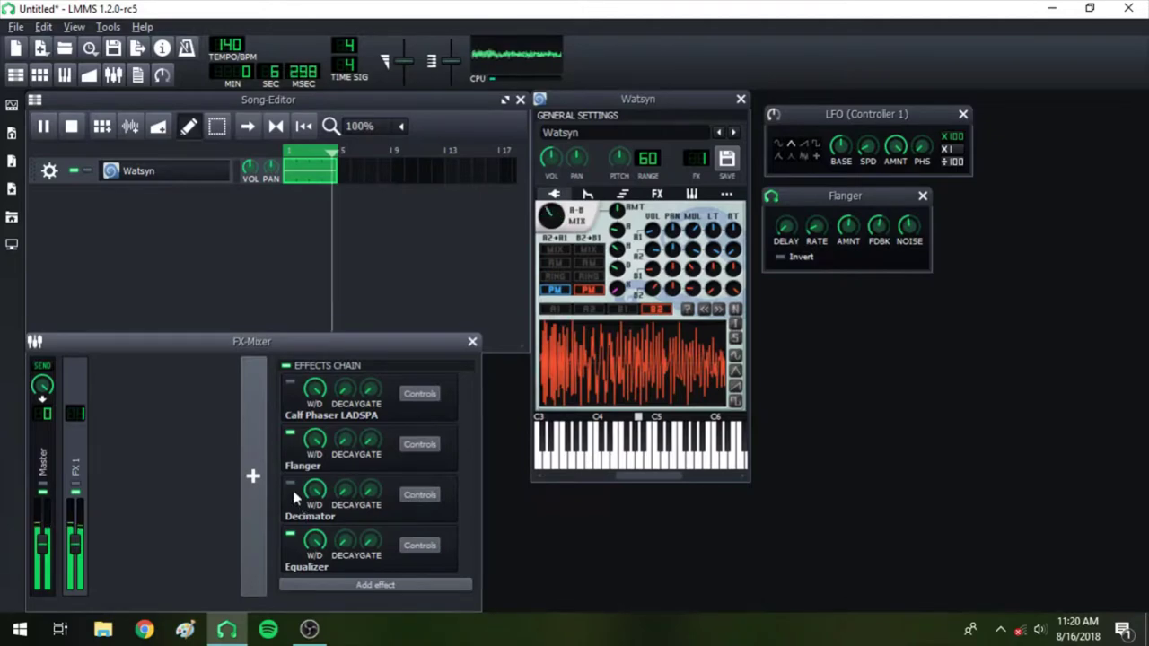
pyautogui.click(420, 495)
pyautogui.moveTo(645, 106); pyautogui.dragTo(872, 300)
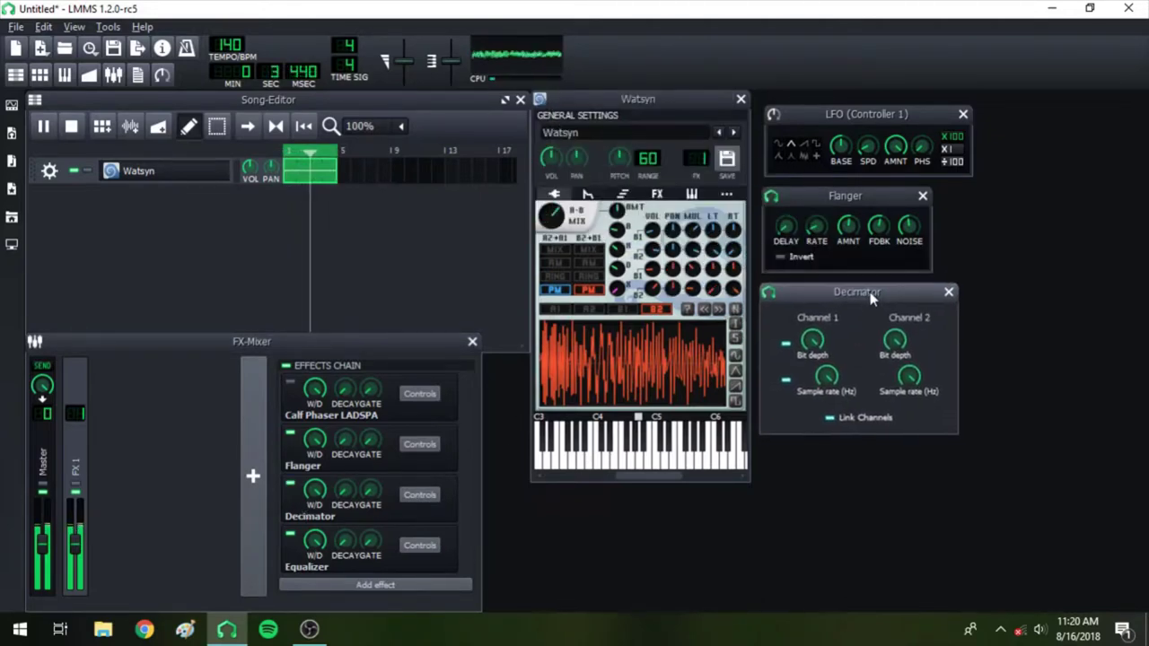
pyautogui.moveTo(811, 338); pyautogui.dragTo(831, 379)
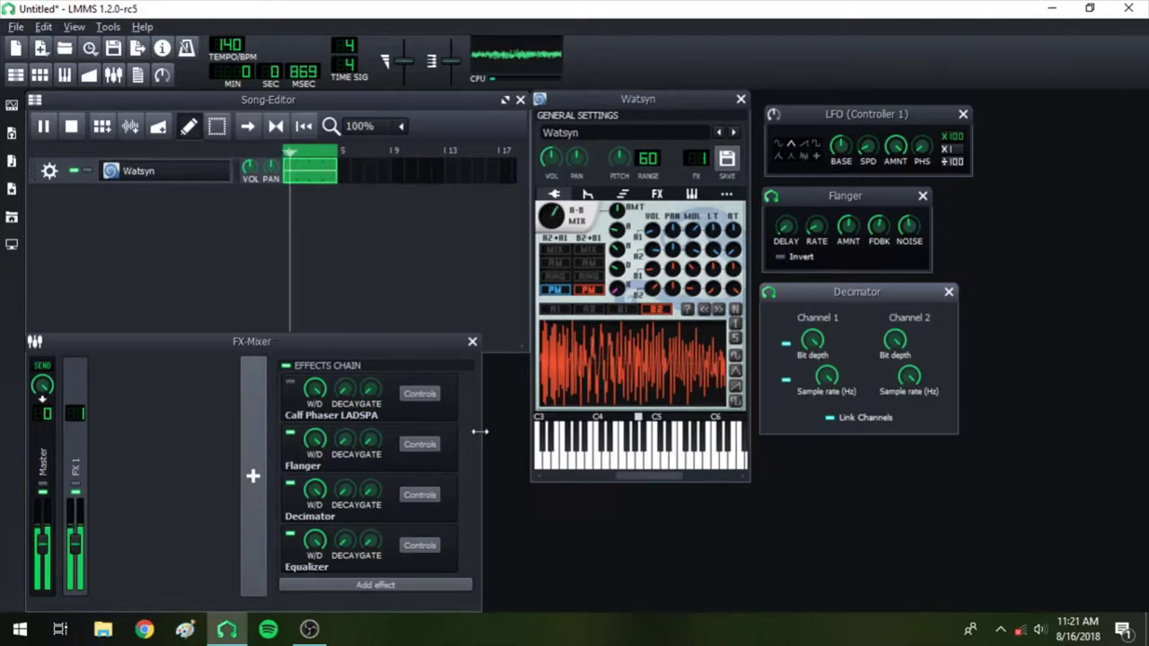
# - Reopen the Calf Phaser controls and stack the LFO, Calf Phaser, Flanger and Decimator windows in one column without overlap
pyautogui.moveTo(883, 293); pyautogui.dragTo(890, 406)
pyautogui.moveTo(863, 199); pyautogui.dragTo(862, 308)
pyautogui.click(419, 393)
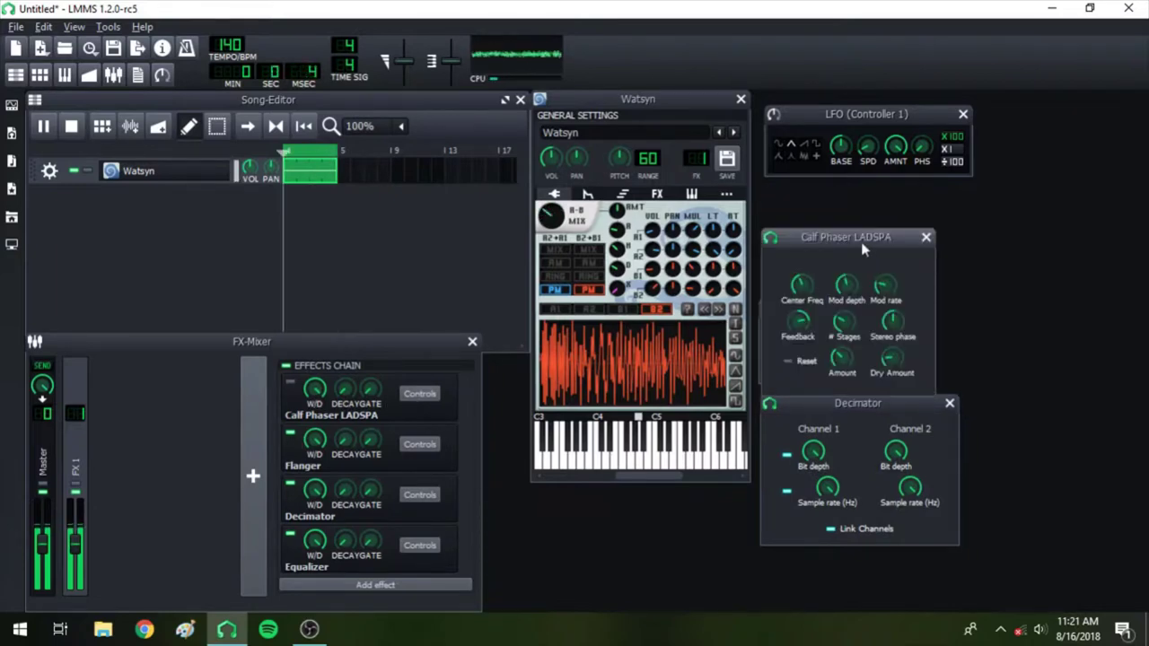
pyautogui.moveTo(862, 243); pyautogui.dragTo(861, 176)
pyautogui.click(859, 311)
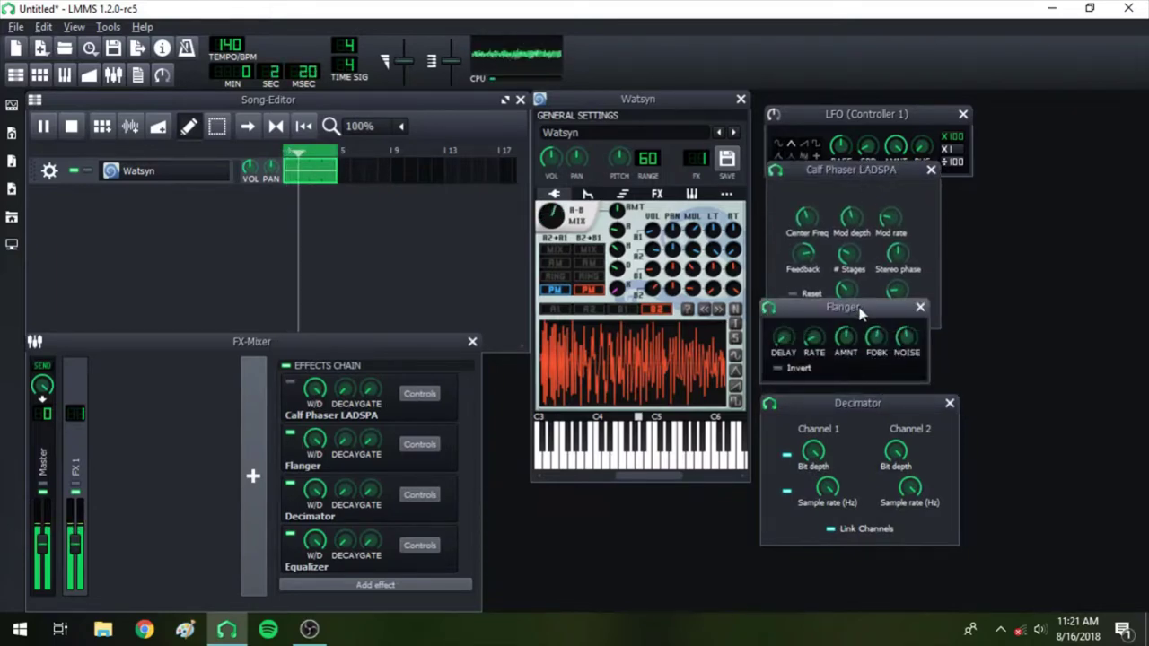
pyautogui.moveTo(860, 311); pyautogui.dragTo(871, 332)
pyautogui.moveTo(889, 409); pyautogui.dragTo(891, 452)
pyautogui.moveTo(887, 335); pyautogui.dragTo(880, 360)
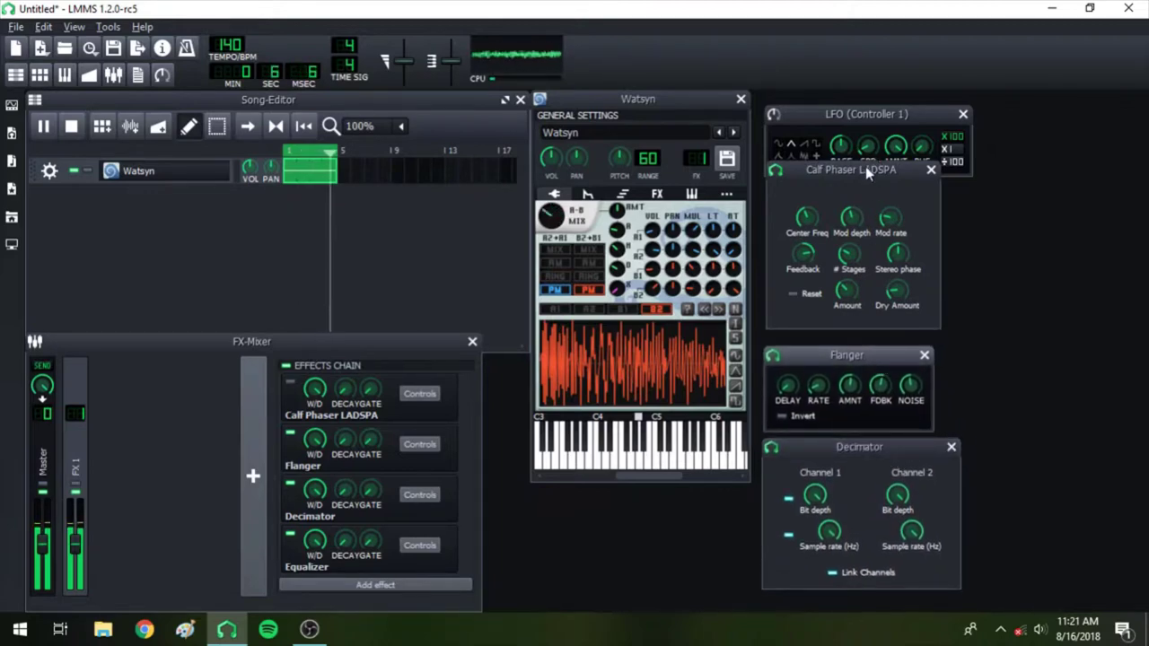
pyautogui.moveTo(869, 126); pyautogui.dragTo(864, 115)
pyautogui.moveTo(870, 169); pyautogui.dragTo(870, 176)
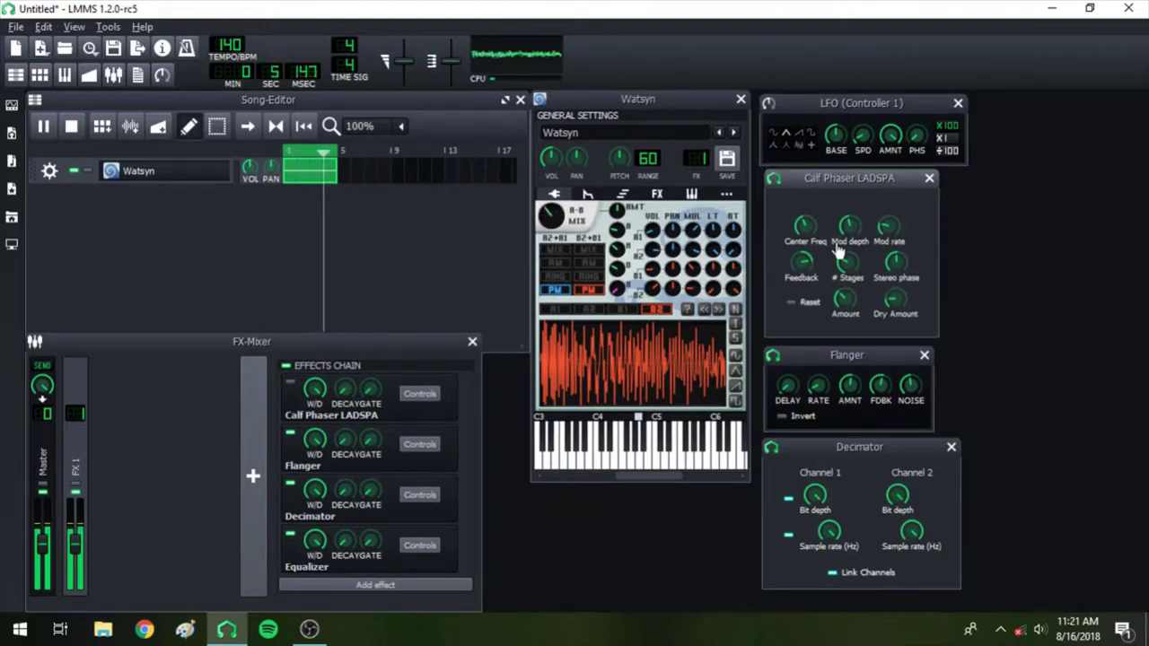
# - Adjust the LFO controller's speed and lower the Watsyn instrument's pitch
pyautogui.click(863, 135)
pyautogui.moveTo(862, 136); pyautogui.dragTo(863, 114)
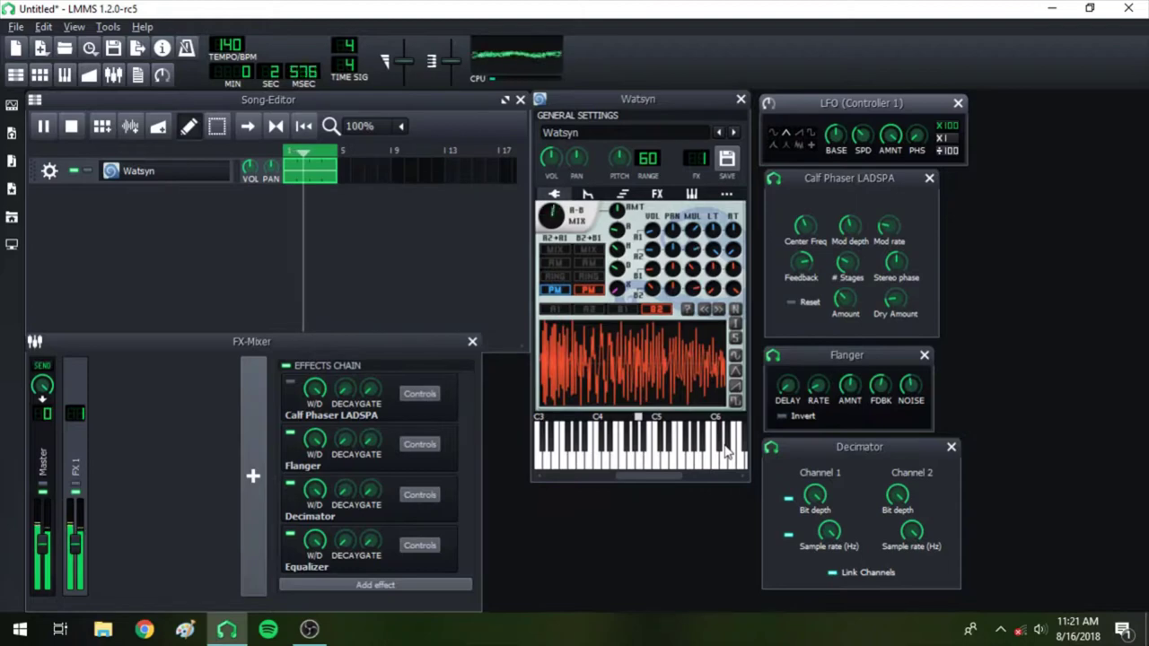
pyautogui.click(619, 158)
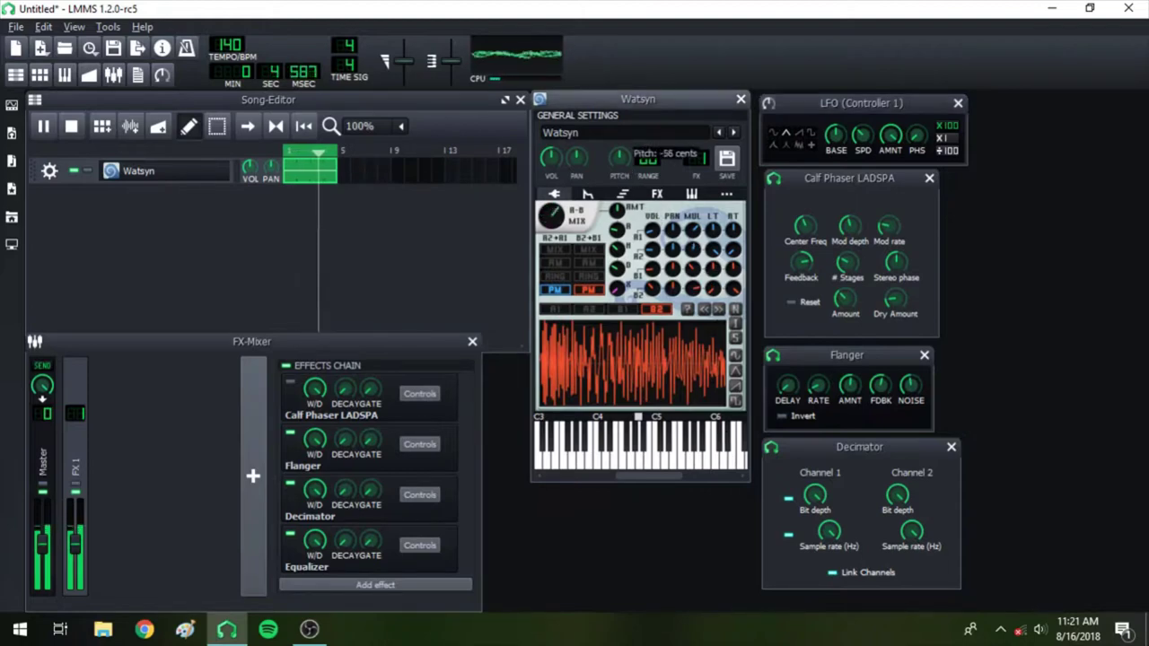
pyautogui.moveTo(619, 158); pyautogui.dragTo(628, 170)
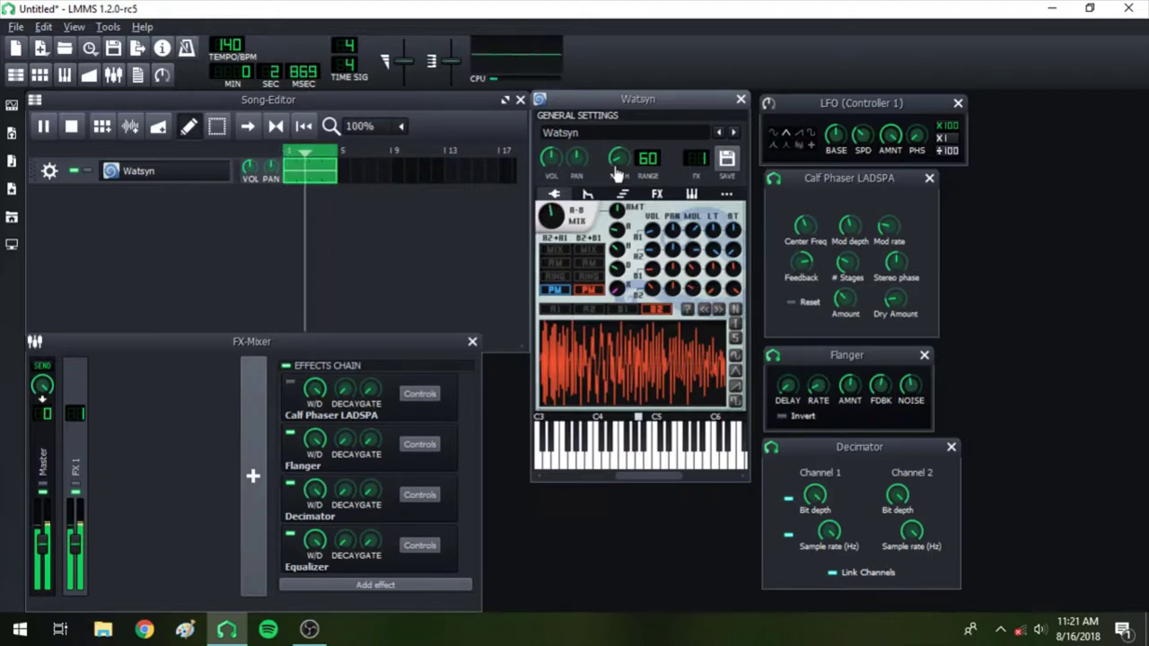
pyautogui.moveTo(617, 169); pyautogui.dragTo(614, 164)
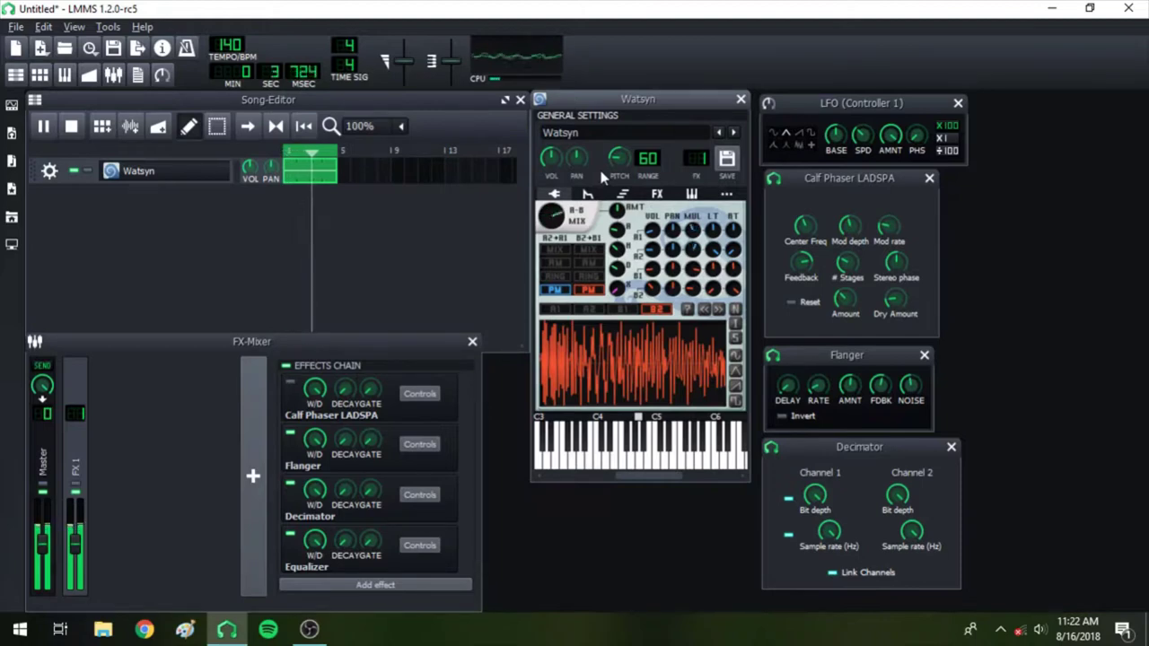
# - Try amplitude modulation on both the A and B oscillator pairs, then return them to PM
pyautogui.click(554, 262)
pyautogui.click(587, 262)
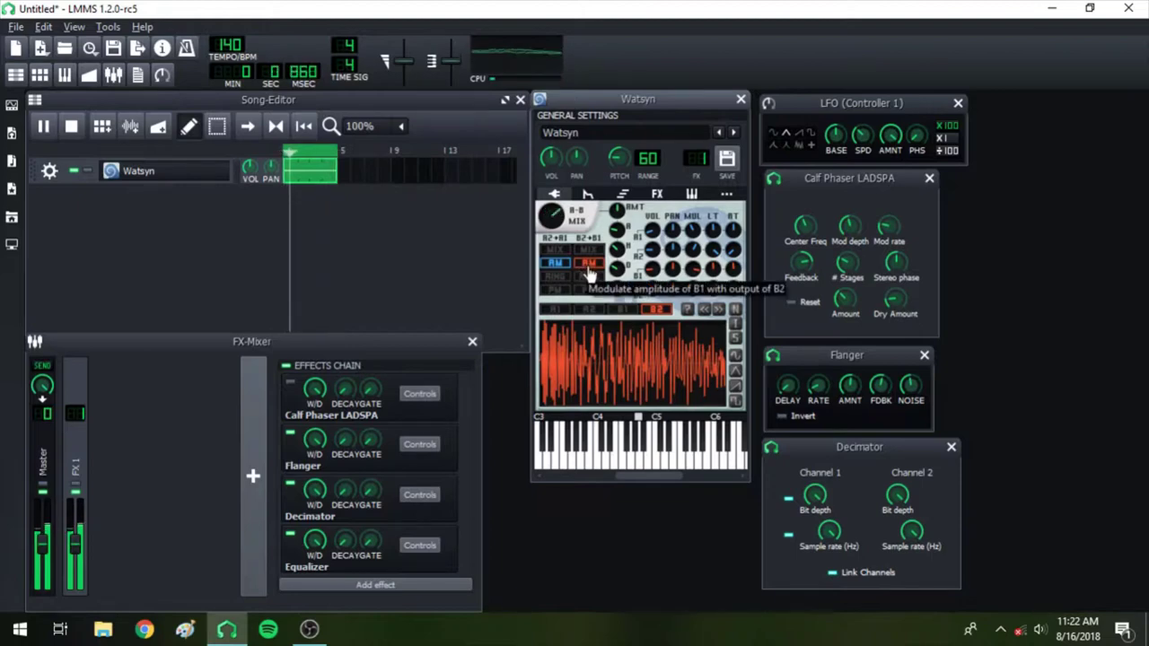
pyautogui.click(554, 289)
pyautogui.click(587, 289)
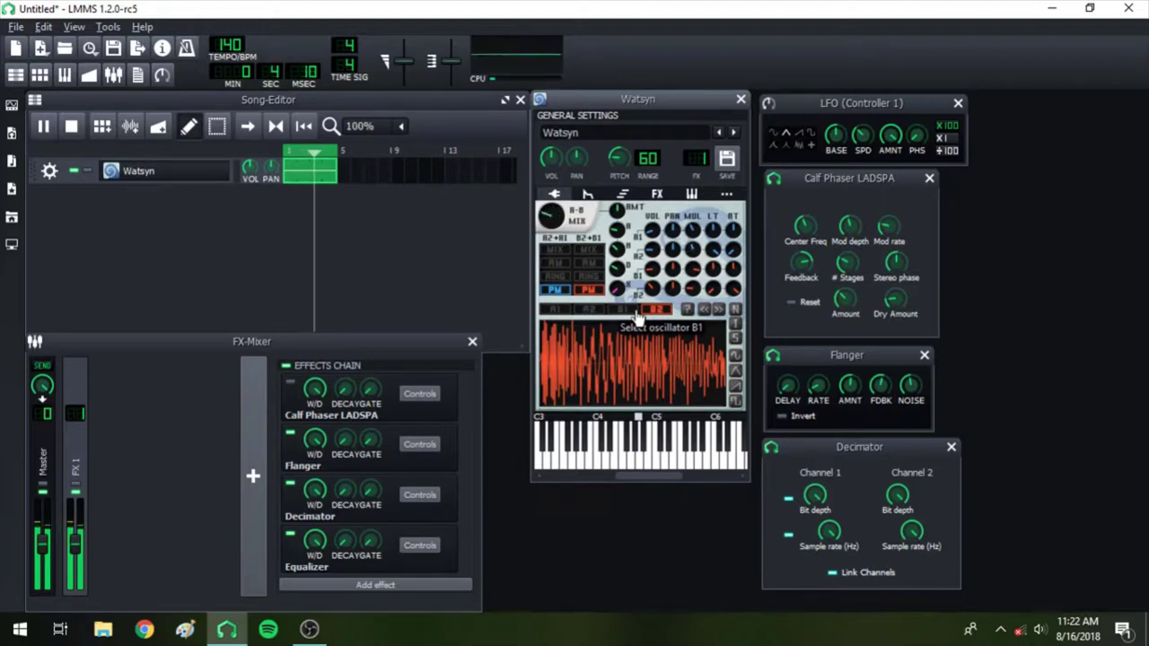
# - Try MIX mode on both oscillator pairs with a higher instrument pitch, then restore PM modulation
pyautogui.click(581, 251)
pyautogui.click(566, 250)
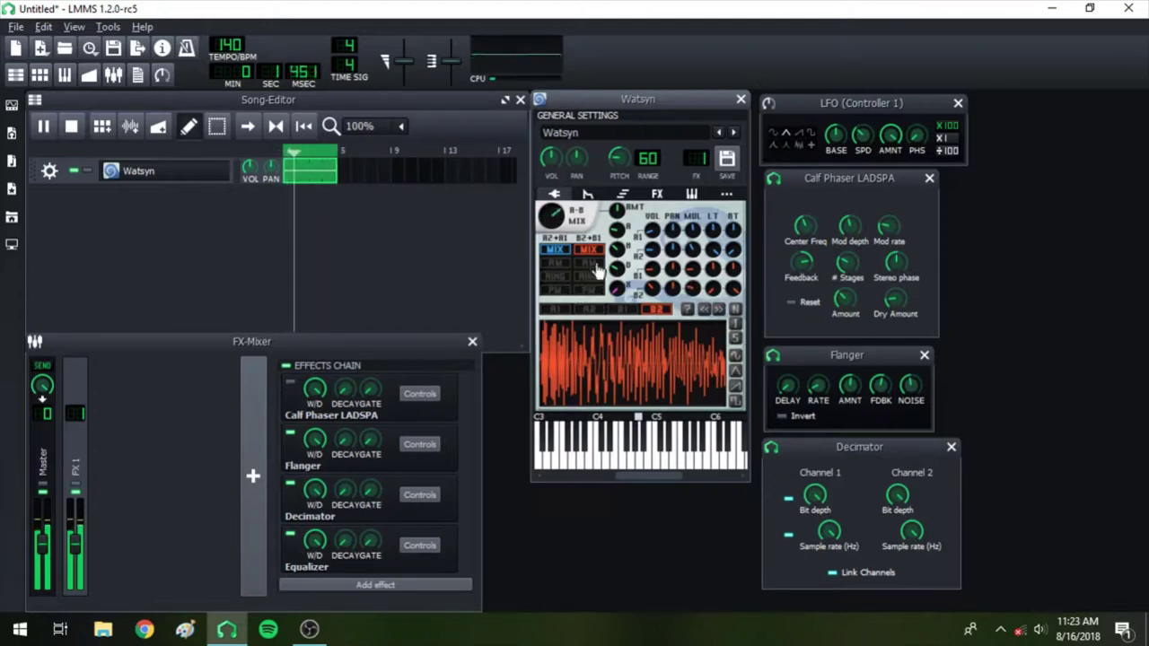
pyautogui.moveTo(619, 161)
pyautogui.mouseDown()
pyautogui.moveTo(617, 149)
pyautogui.moveTo(613, 176)
pyautogui.mouseUp()
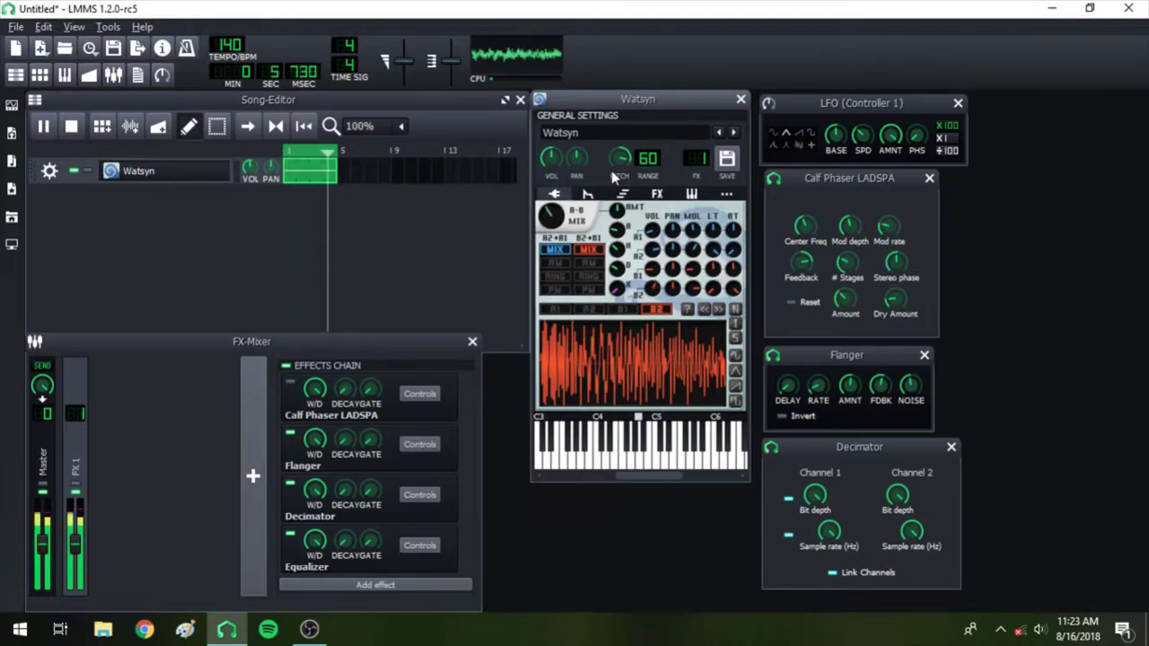
pyautogui.click(556, 290)
pyautogui.click(585, 292)
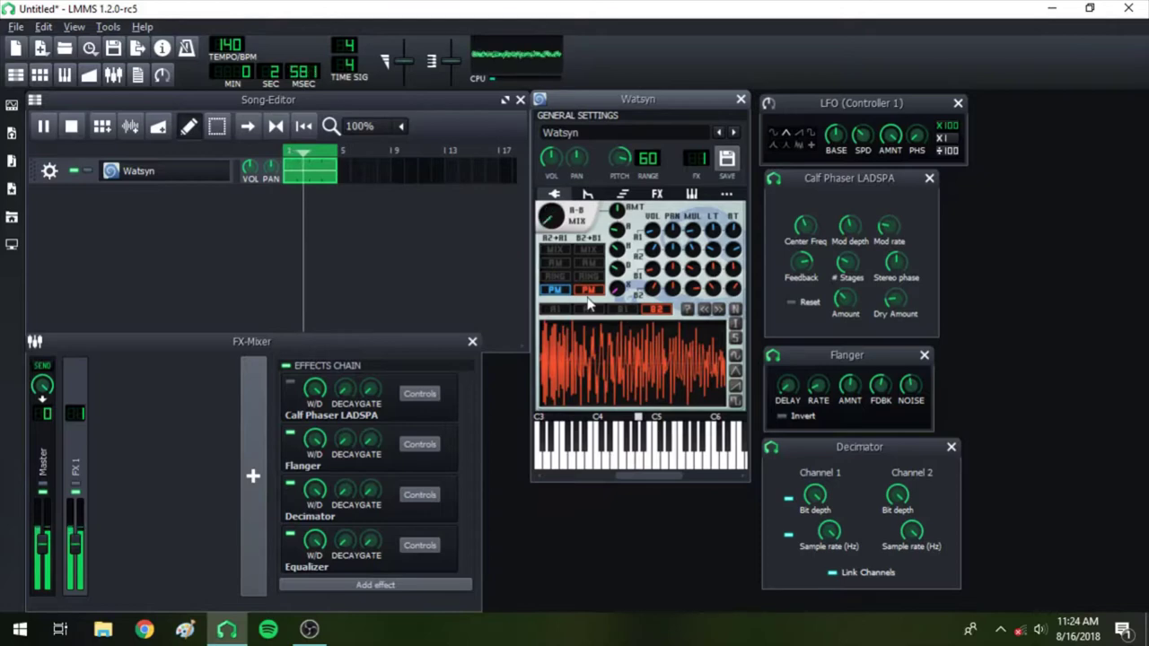
# - Search the effects for "wave" and add the Waveshaper Effect to the FX 1 channel's effects chain
pyautogui.click(657, 195)
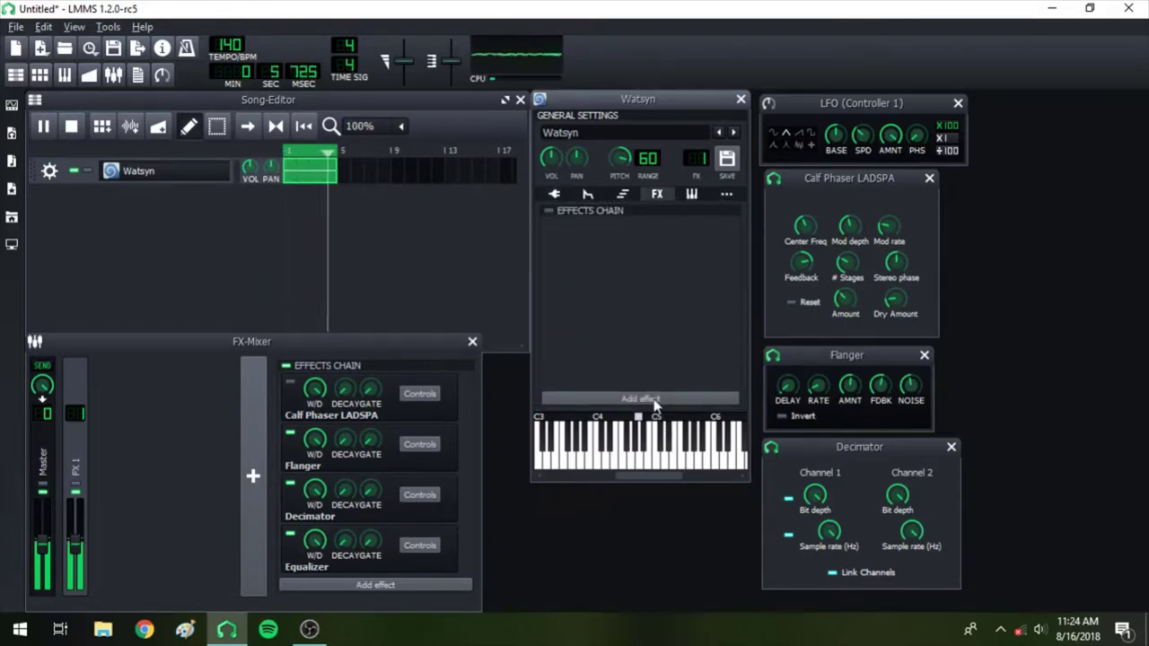
pyautogui.click(382, 586)
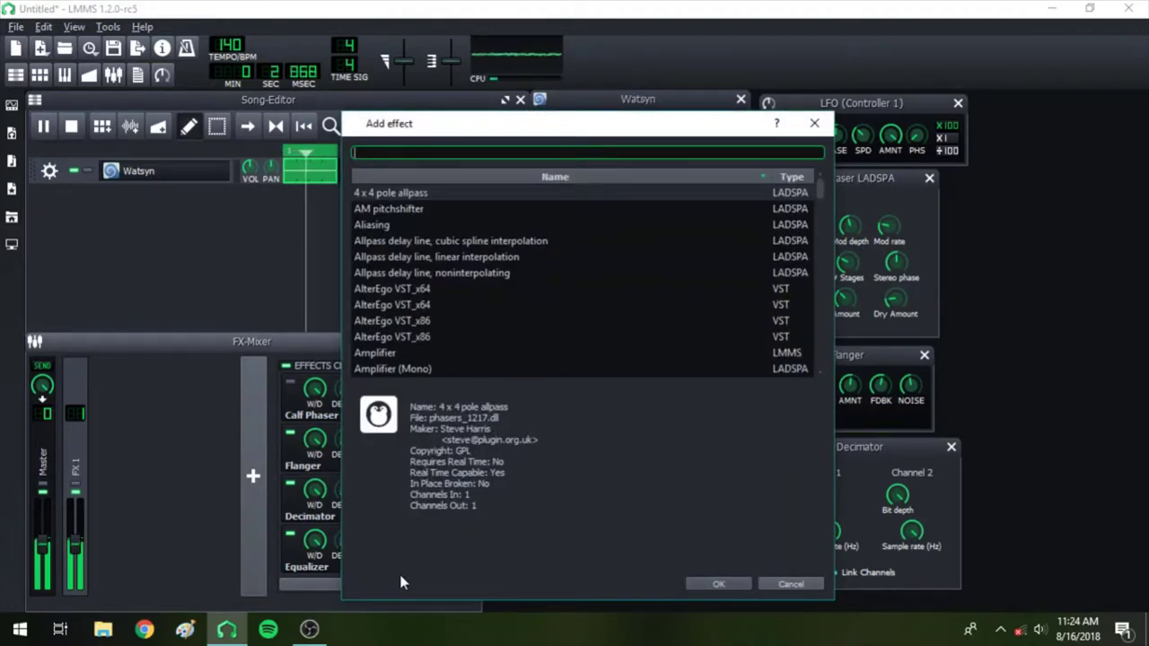
pyautogui.write('wave')
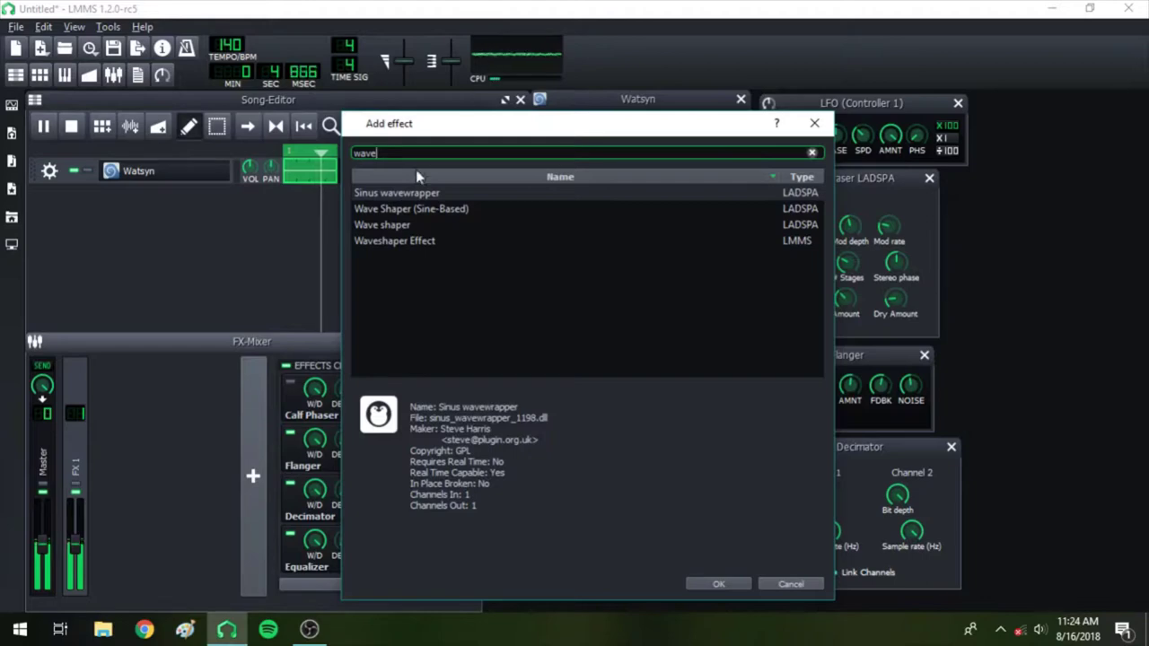
pyautogui.doubleClick(400, 243)
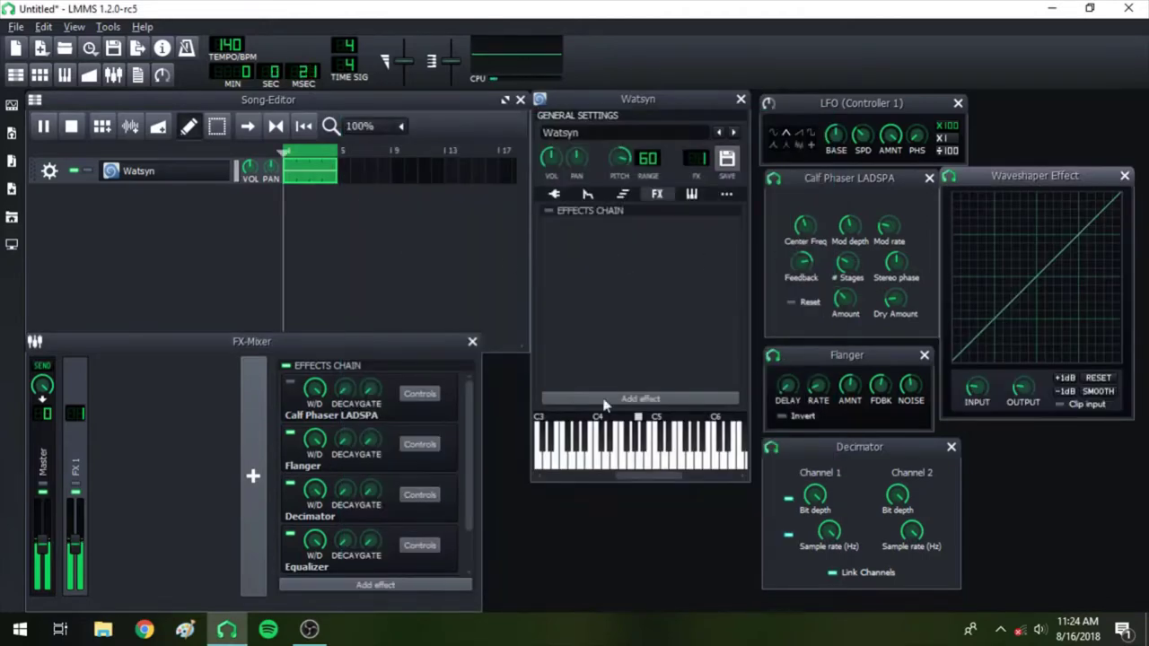
# - Move the Waveshaper Effect up the FX 1 effects chain to the first slot, above the Calf Phaser
pyautogui.rightClick(378, 565)
pyautogui.click(425, 539)
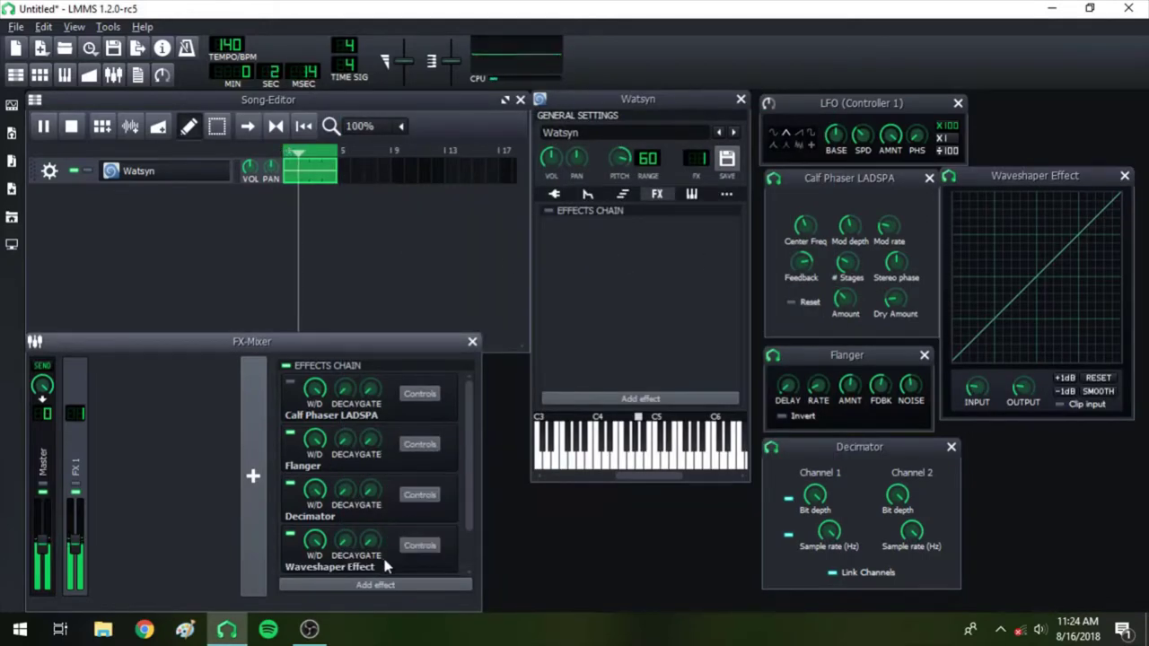
pyautogui.rightClick(386, 543)
pyautogui.click(417, 480)
pyautogui.rightClick(402, 509)
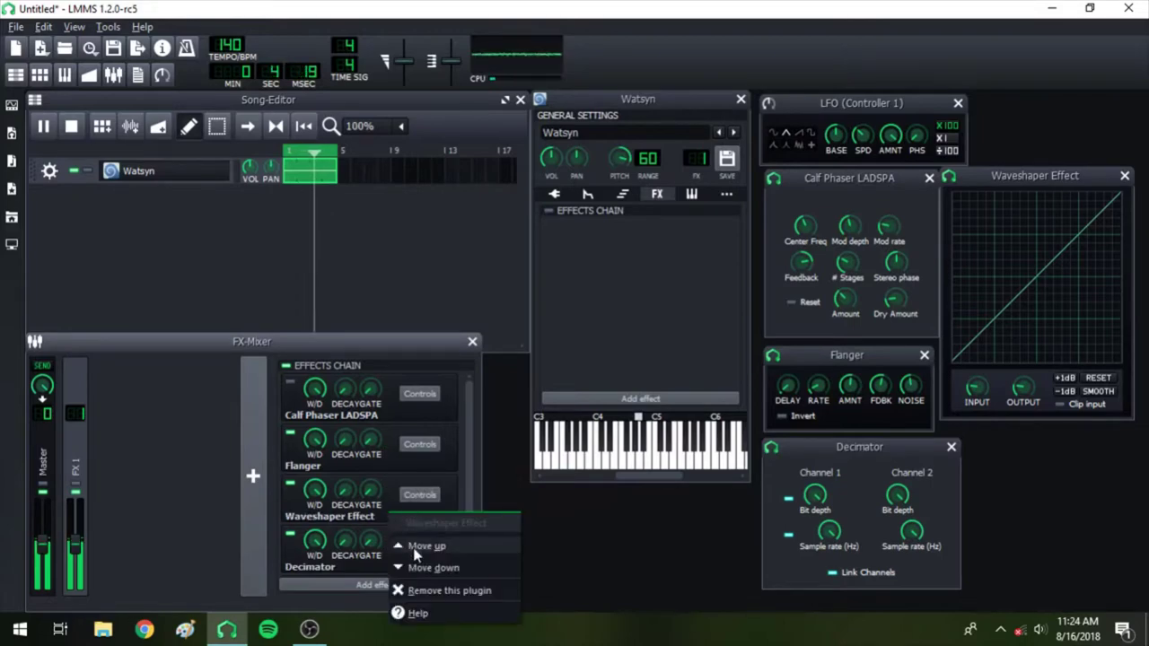
pyautogui.click(418, 543)
pyautogui.rightClick(407, 467)
pyautogui.click(439, 503)
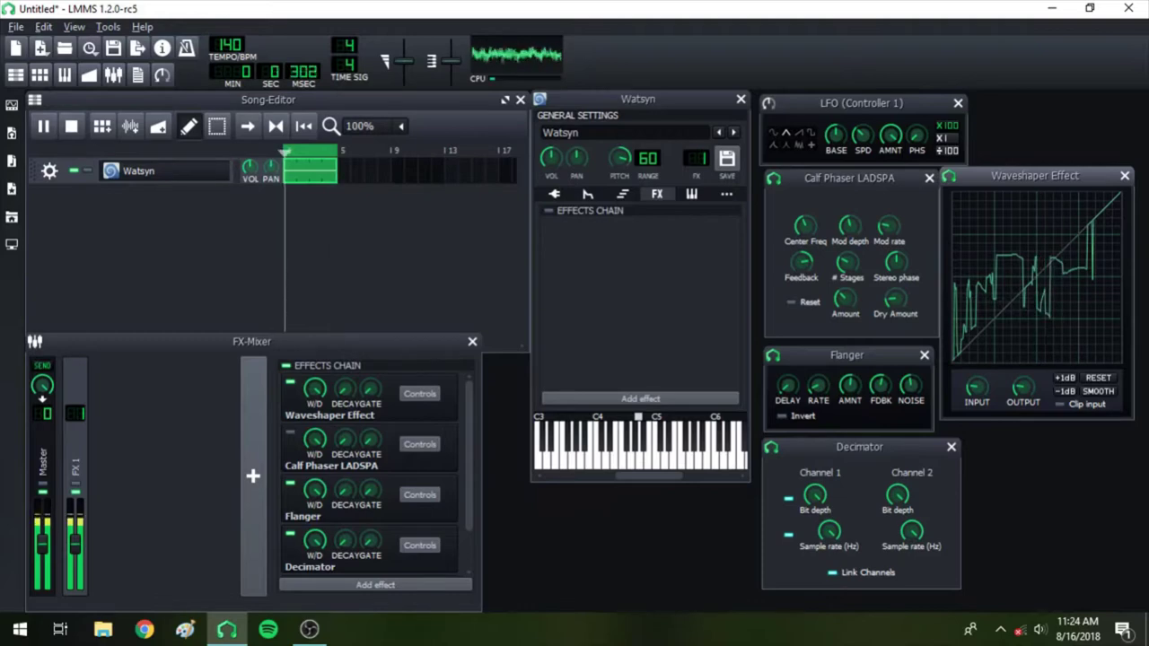
# - Draw a jagged freehand curve in the Waveshaper graph, smooth it repeatedly, enable Clip input and close its controls
pyautogui.click(1100, 393)
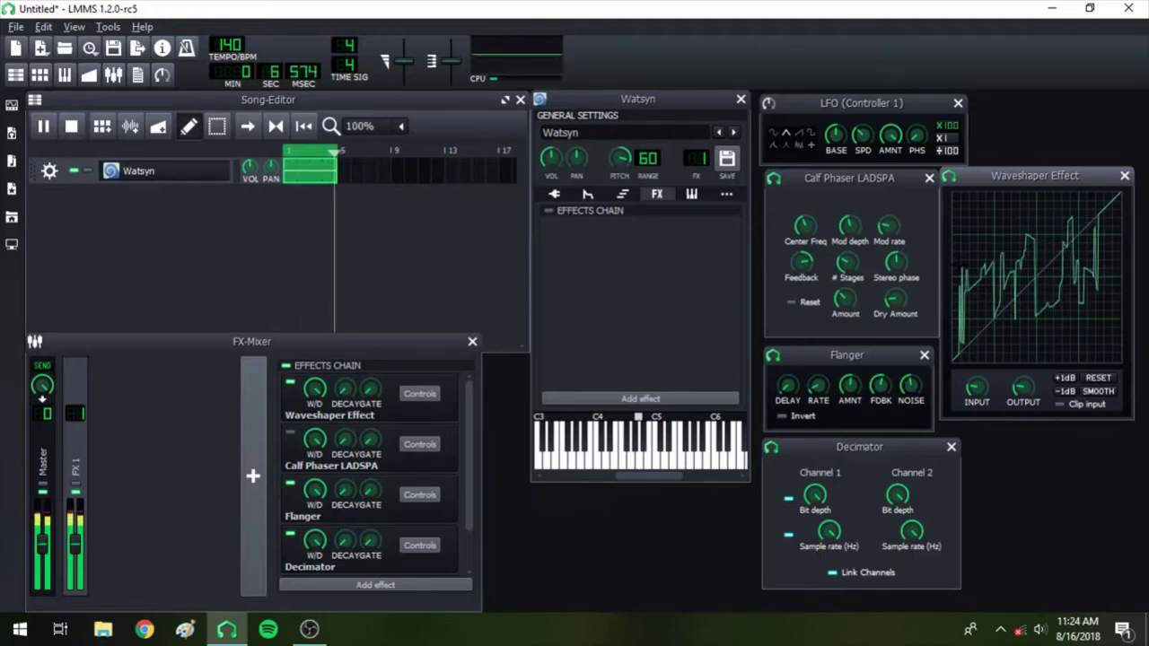
pyautogui.click(1097, 392)
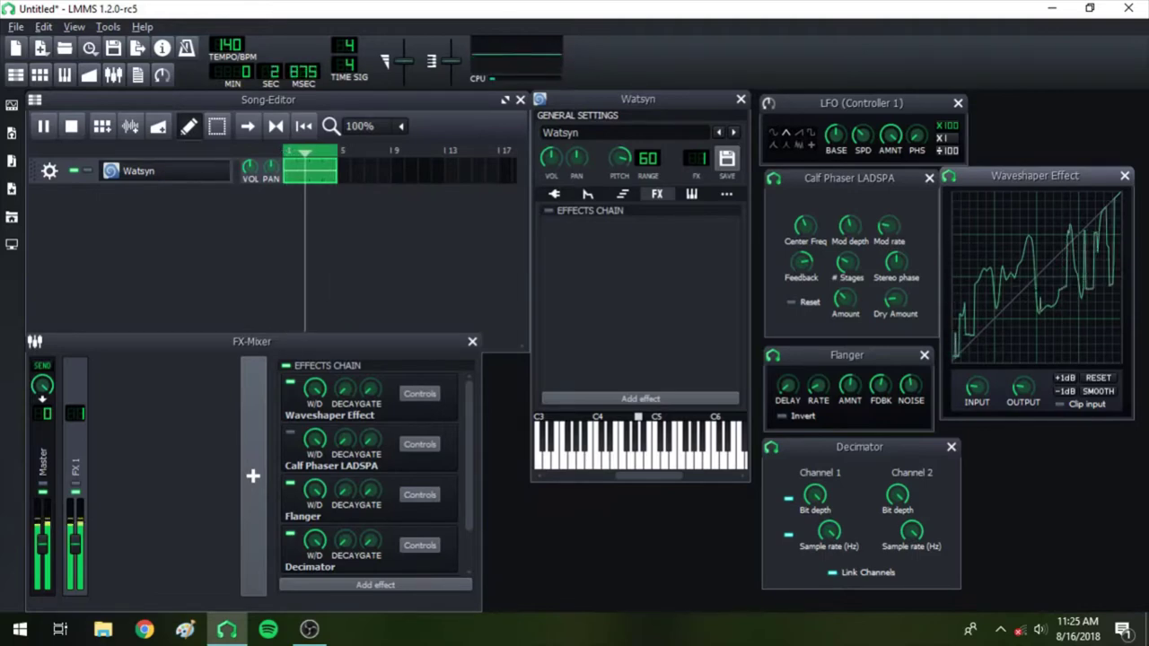
pyautogui.click(1096, 395)
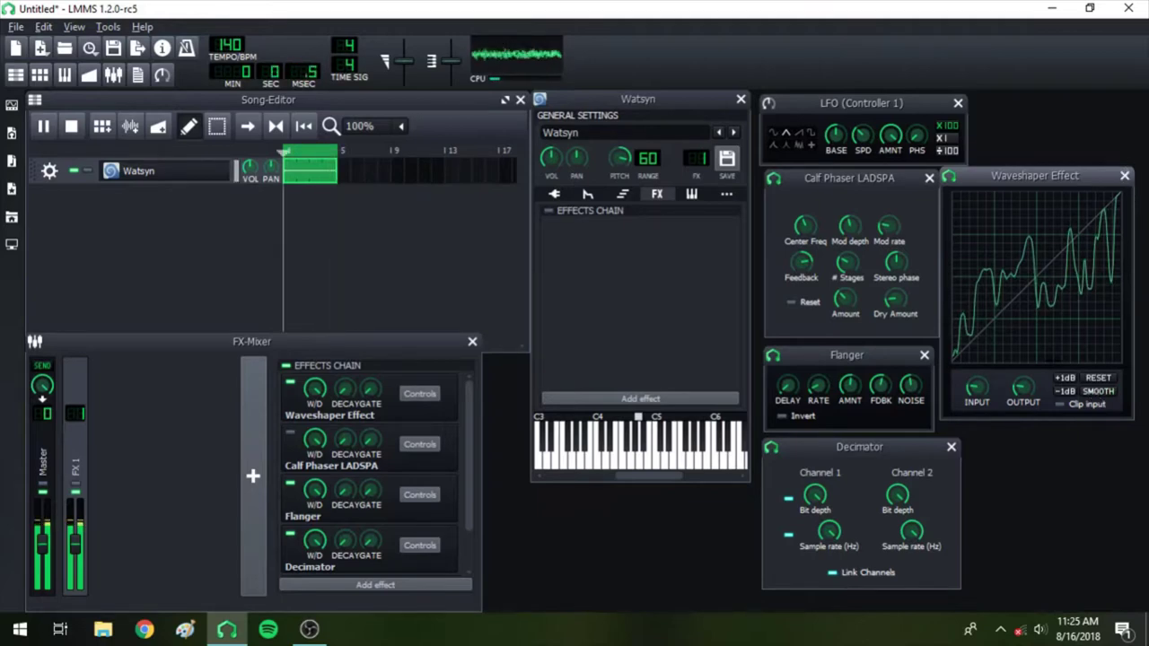
pyautogui.moveTo(1032, 395)
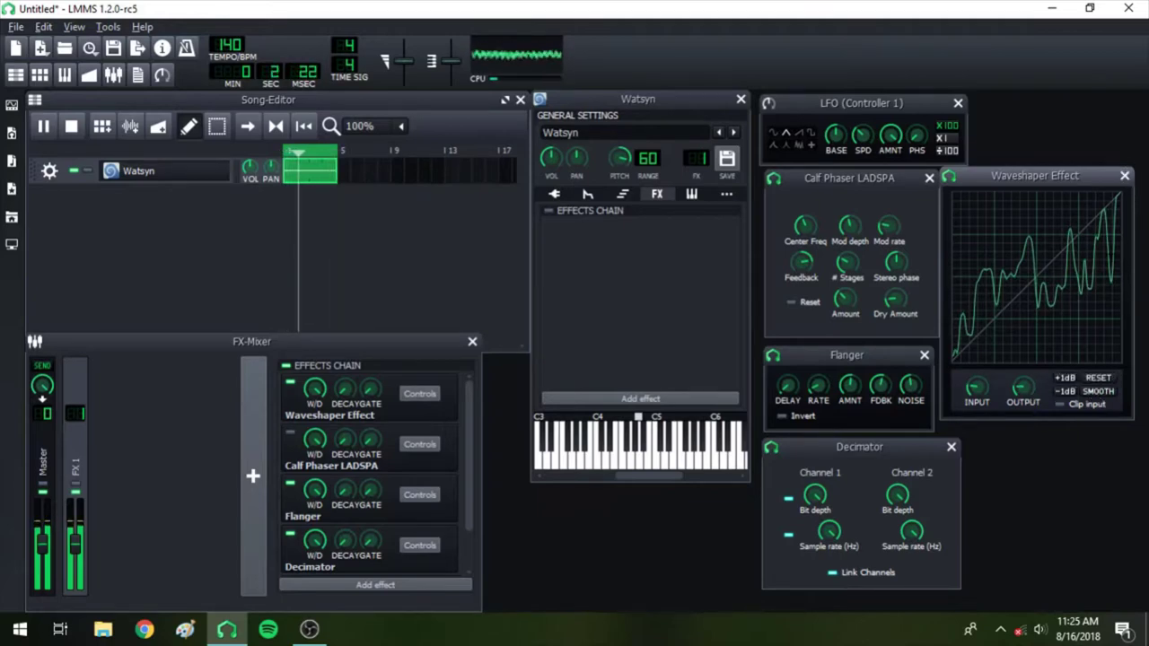
pyautogui.click(1060, 406)
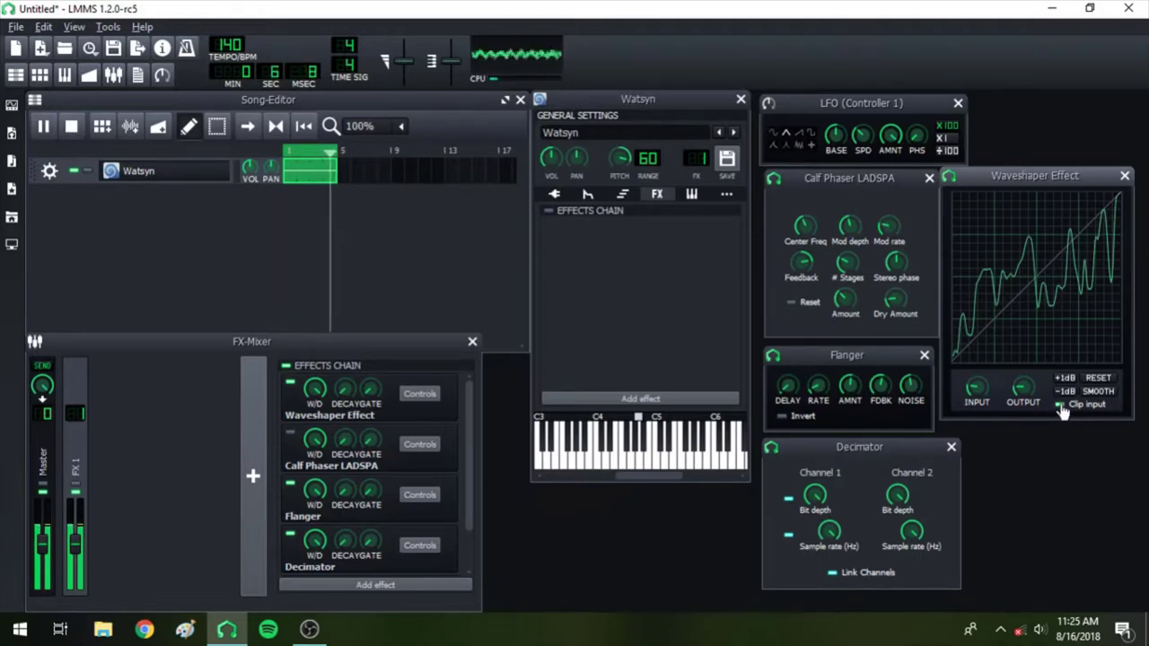
pyautogui.click(1125, 175)
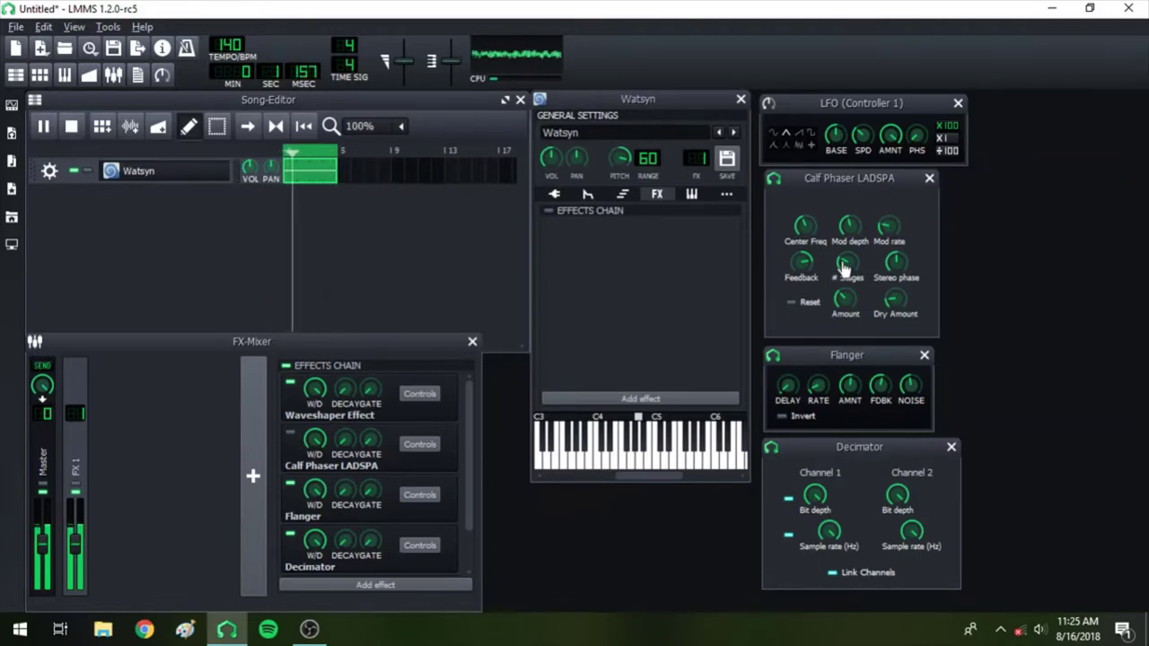
# - Re-enable the Calf Phaser and adjust its amount and dry amount
pyautogui.click(289, 433)
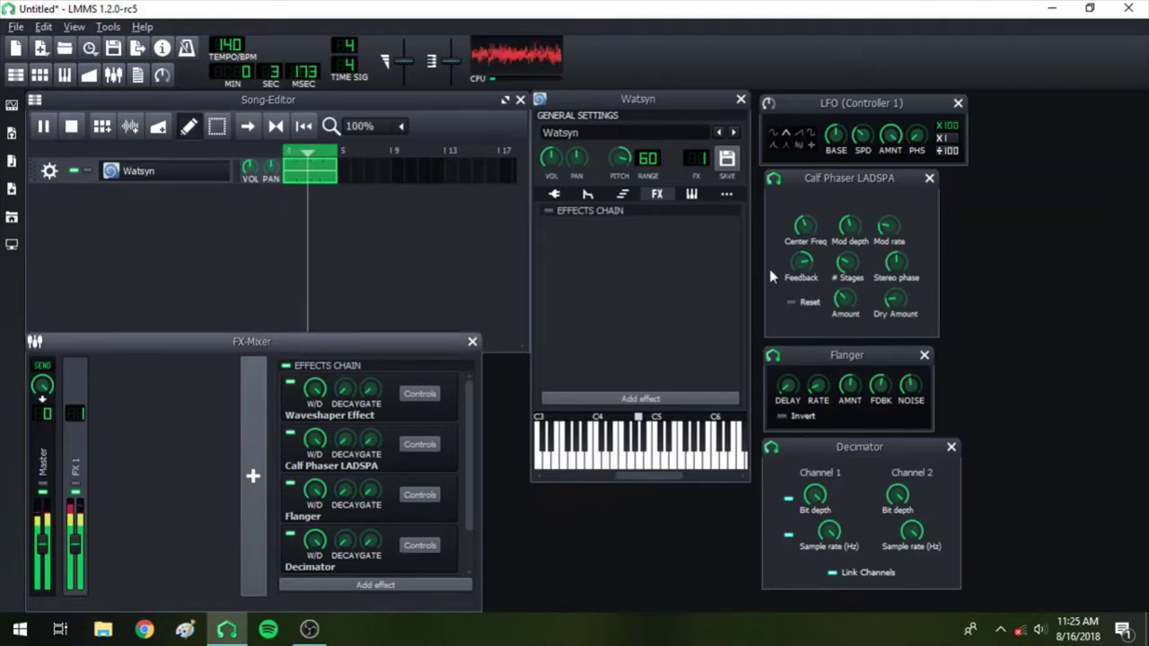
pyautogui.click(894, 300)
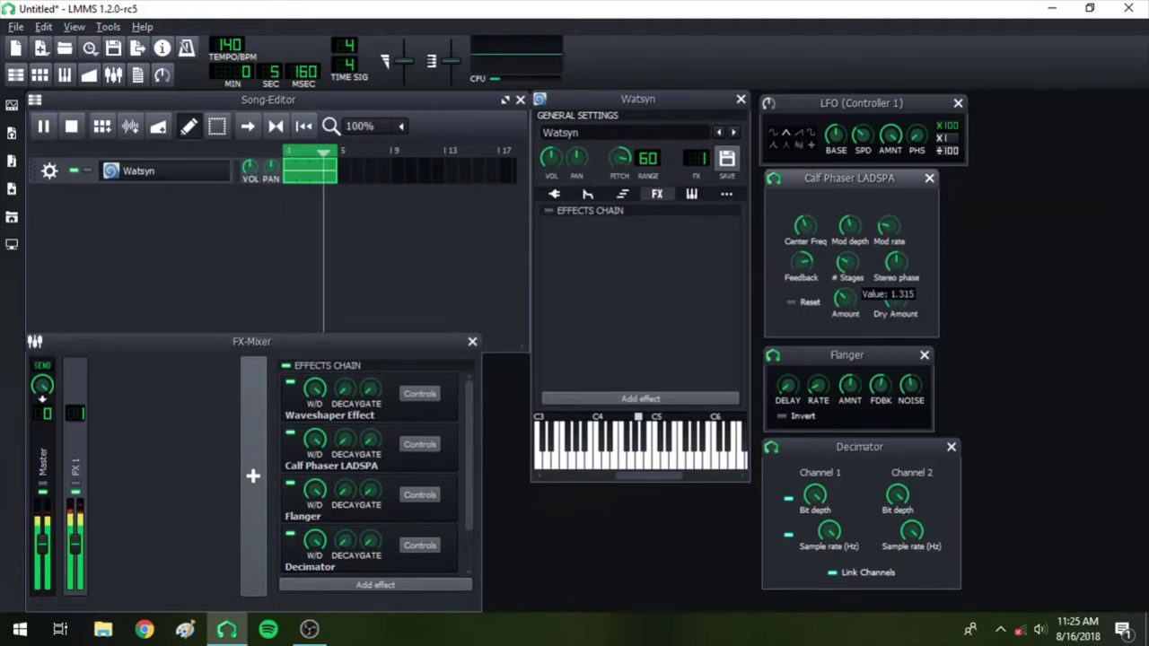
pyautogui.moveTo(893, 300); pyautogui.dragTo(894, 298)
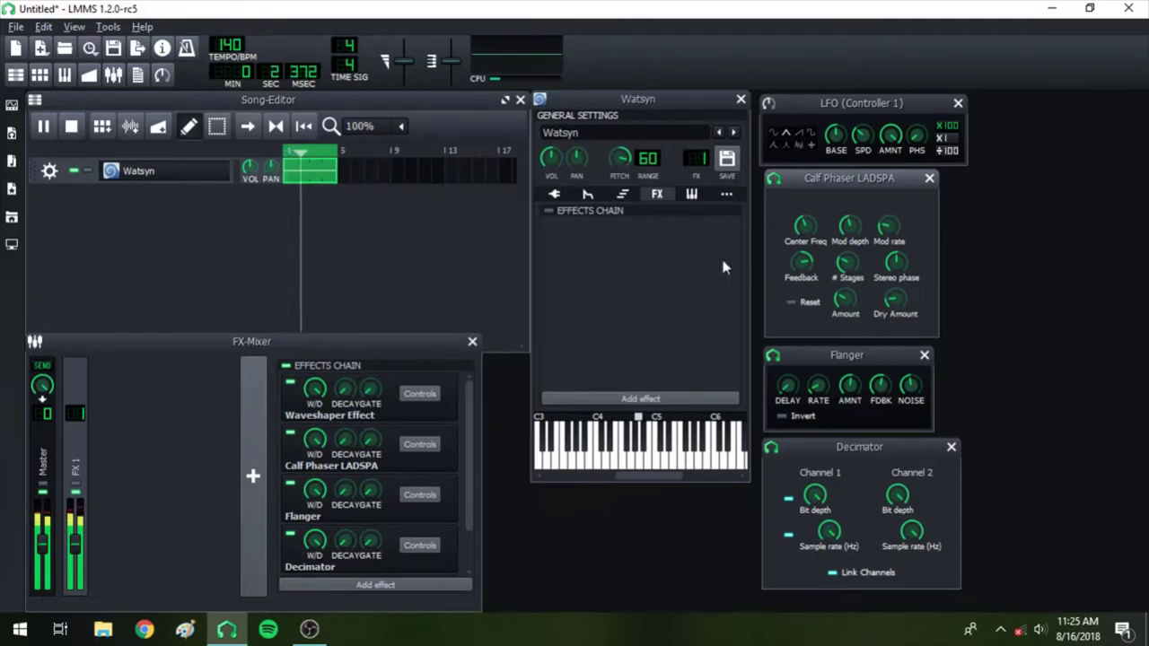
# - Return to the Watsyn oscillator controls, lower the instrument's pitch and readjust the LFO controller's speed
pyautogui.click(558, 195)
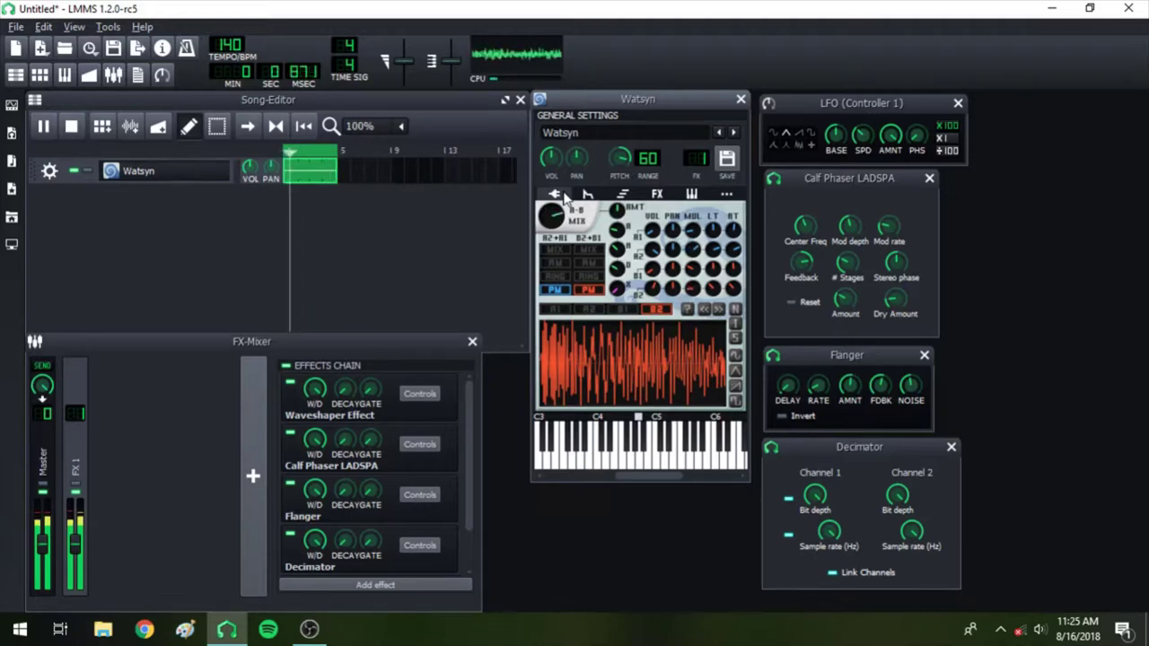
pyautogui.moveTo(619, 159); pyautogui.dragTo(619, 194)
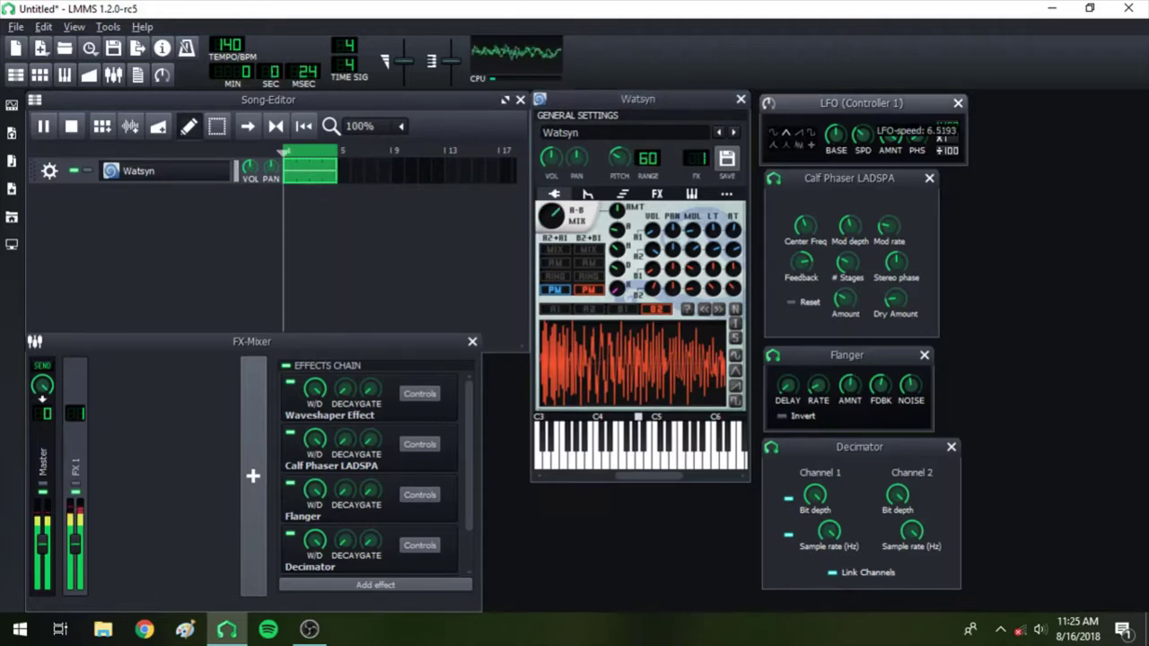
pyautogui.moveTo(862, 134); pyautogui.dragTo(861, 151)
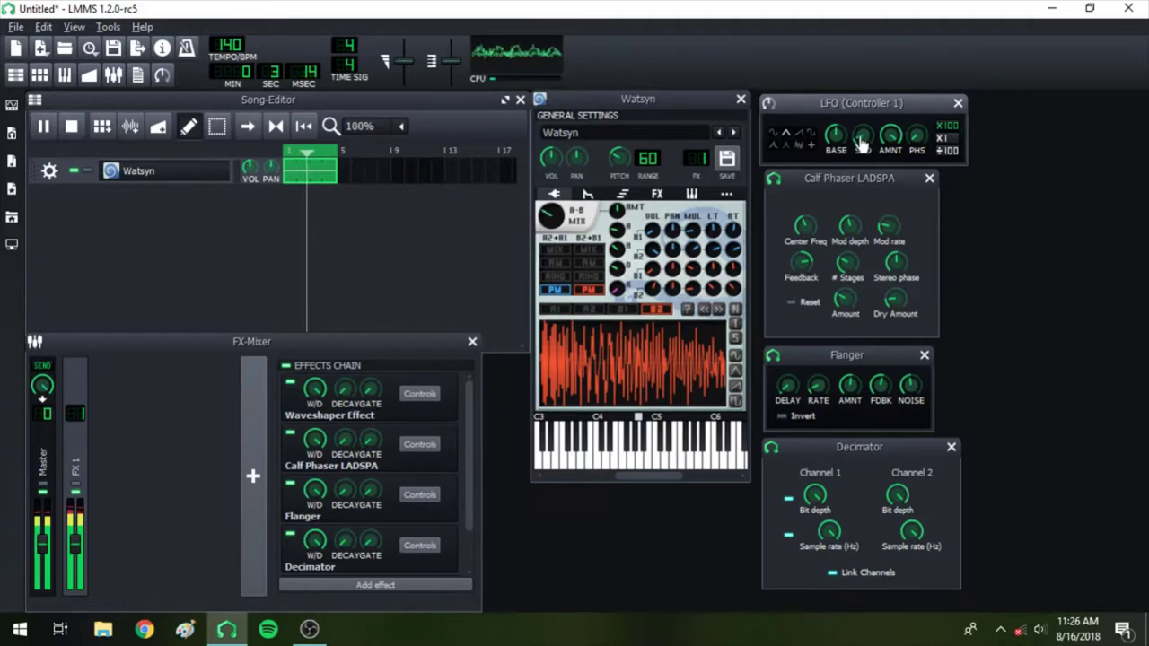
# - Sweep the Watsyn instrument's pitch down and partway back up while the loop plays
pyautogui.click(618, 159)
pyautogui.moveTo(618, 159); pyautogui.dragTo(626, 165)
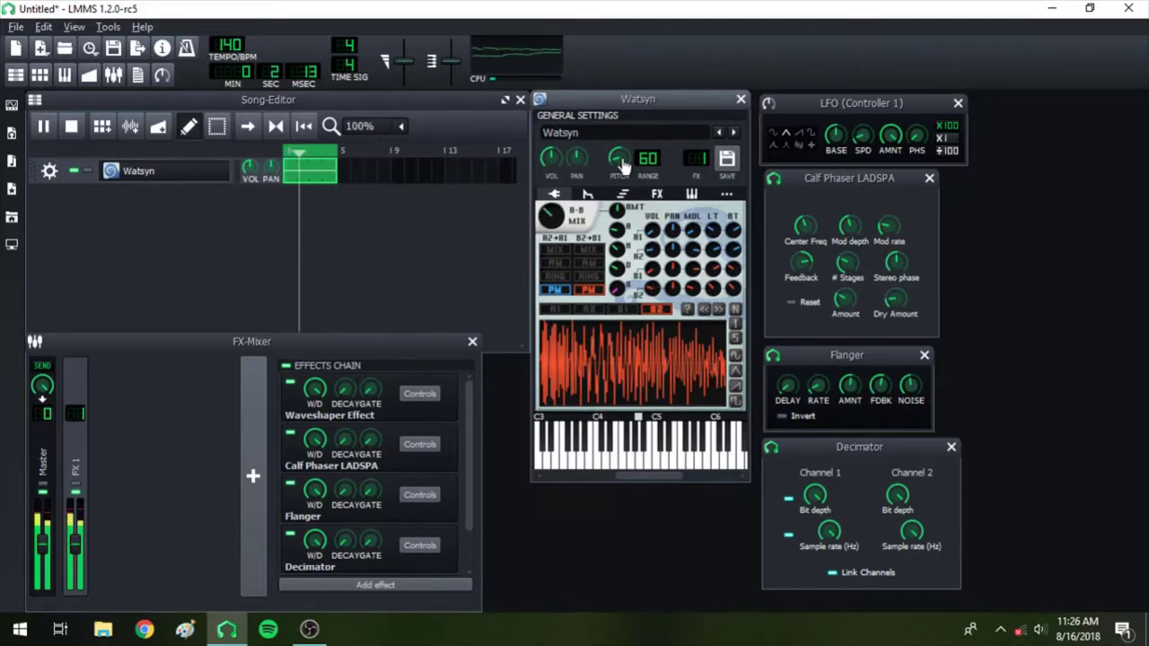
pyautogui.moveTo(624, 166); pyautogui.dragTo(624, 166)
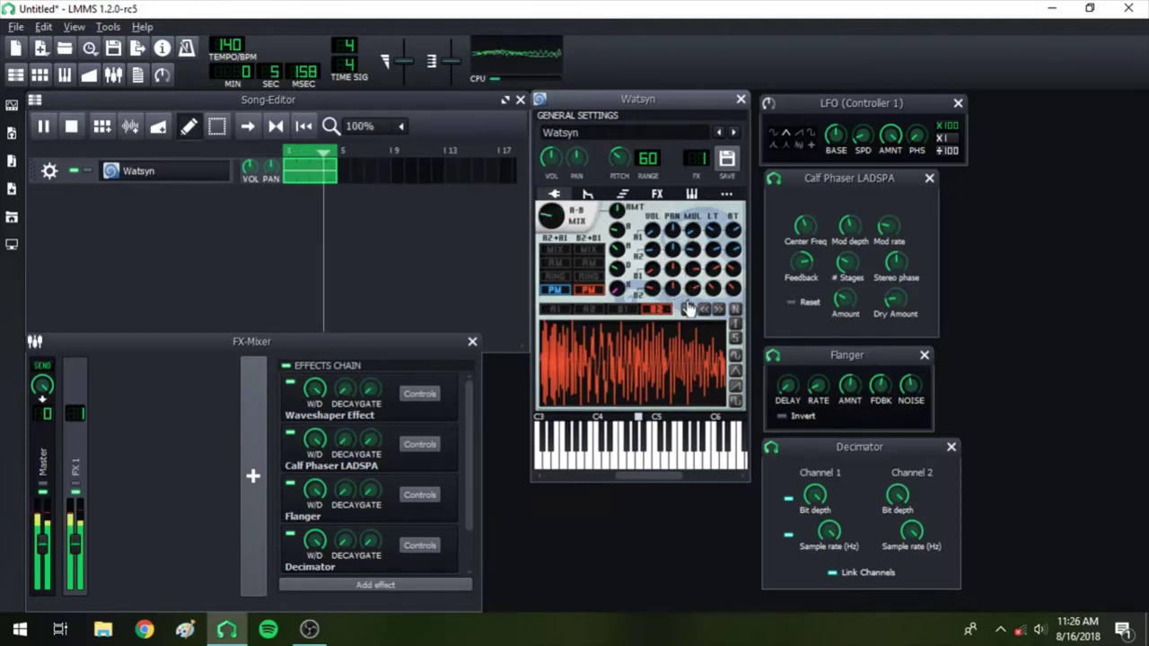
# - Change oscillator B1's waveform to a sawtooth wave and oscillator A1's waveform to a square wave
pyautogui.click(621, 309)
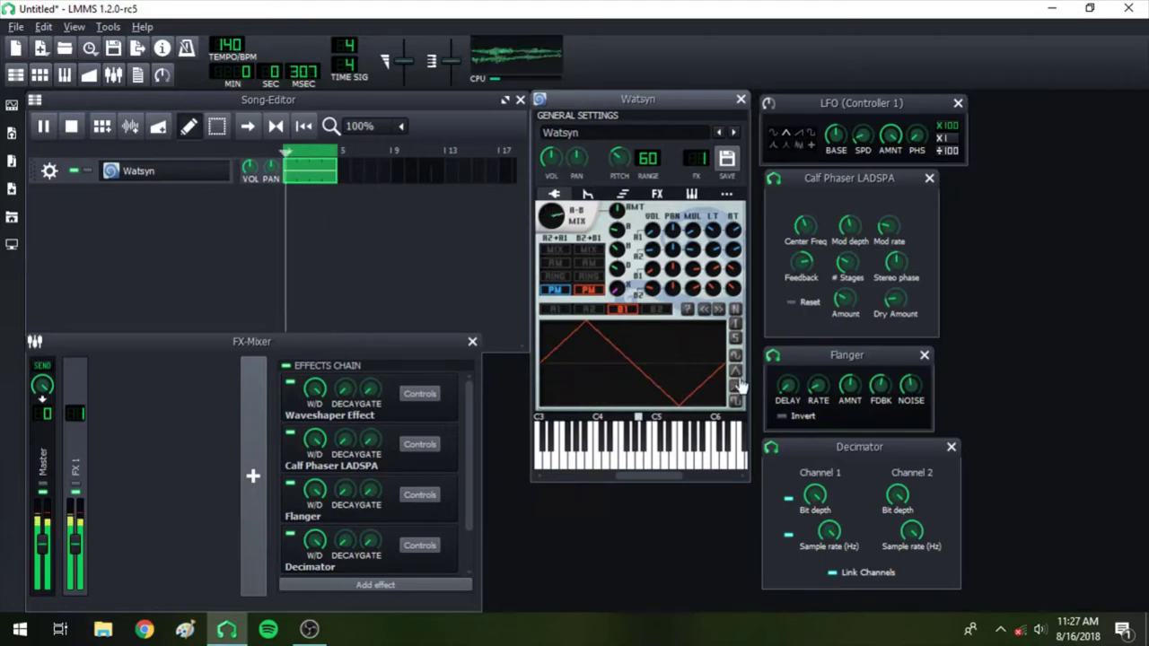
pyautogui.click(736, 386)
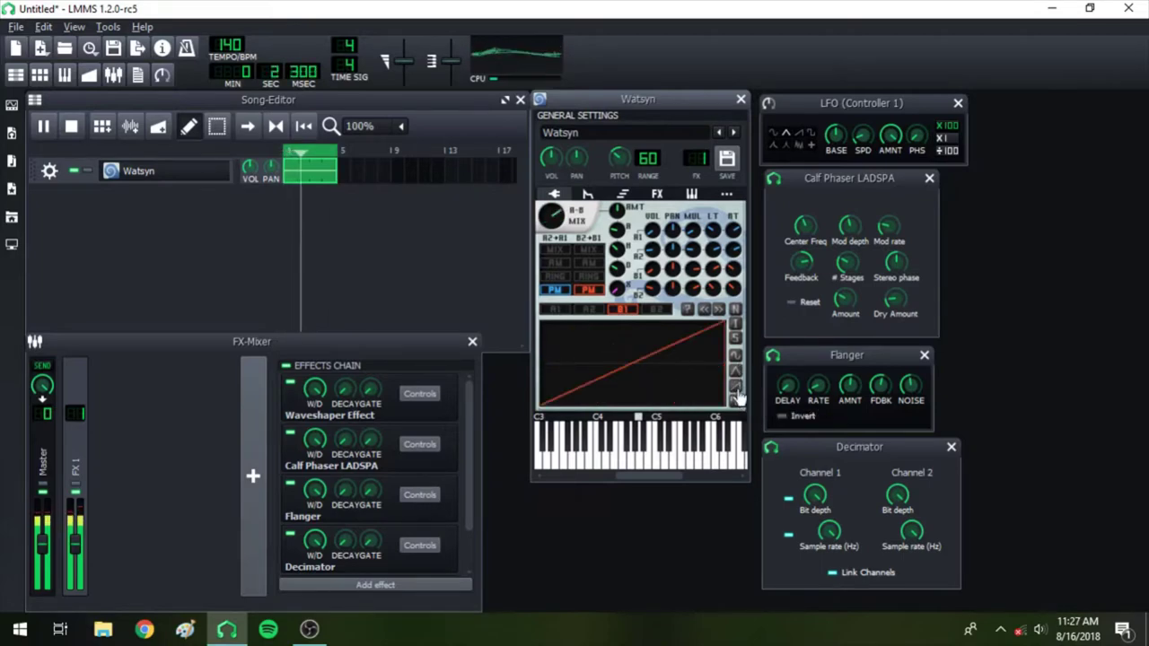
pyautogui.click(555, 309)
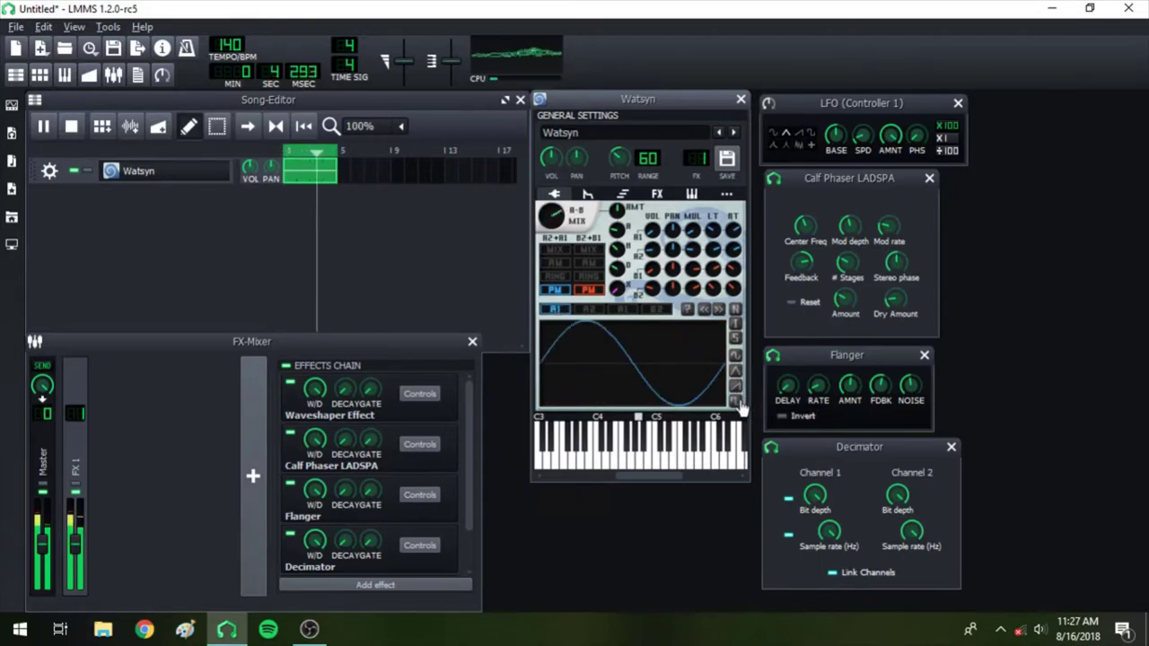
pyautogui.click(735, 400)
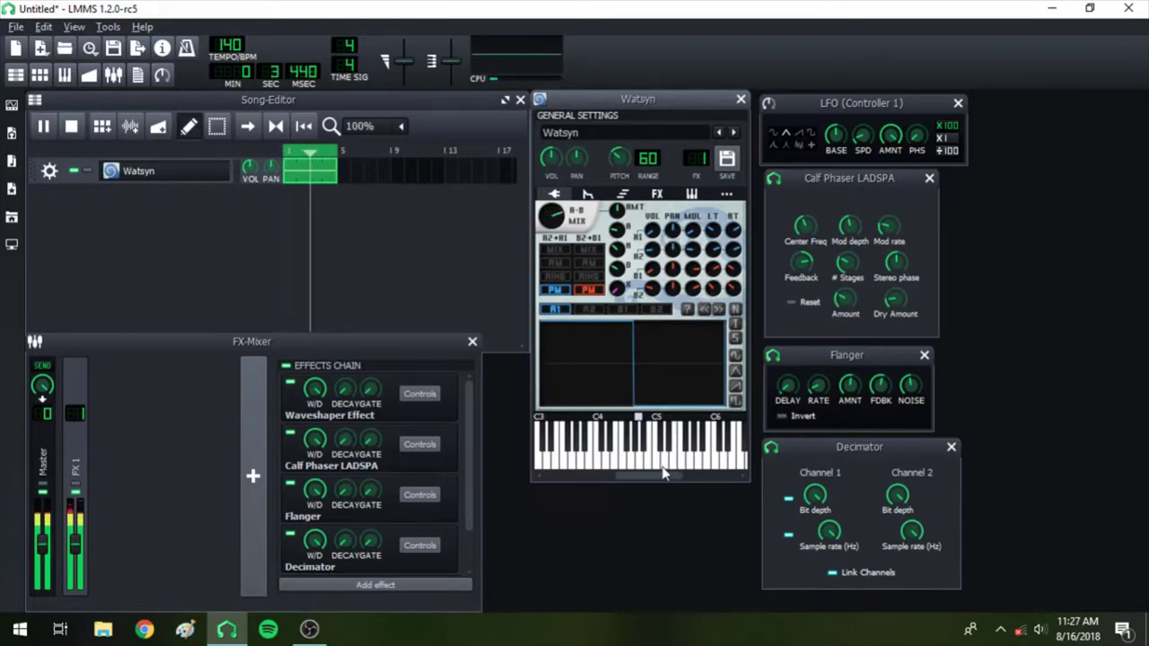
# - Tweak the Decimator's bit depth and lower the sample rate on its linked channels
pyautogui.moveTo(815, 495); pyautogui.dragTo(815, 490)
pyautogui.rightClick(822, 522)
pyautogui.click(815, 495)
pyautogui.moveTo(825, 529)
pyautogui.mouseDown()
pyautogui.moveTo(826, 517)
pyautogui.moveTo(829, 535)
pyautogui.mouseUp()
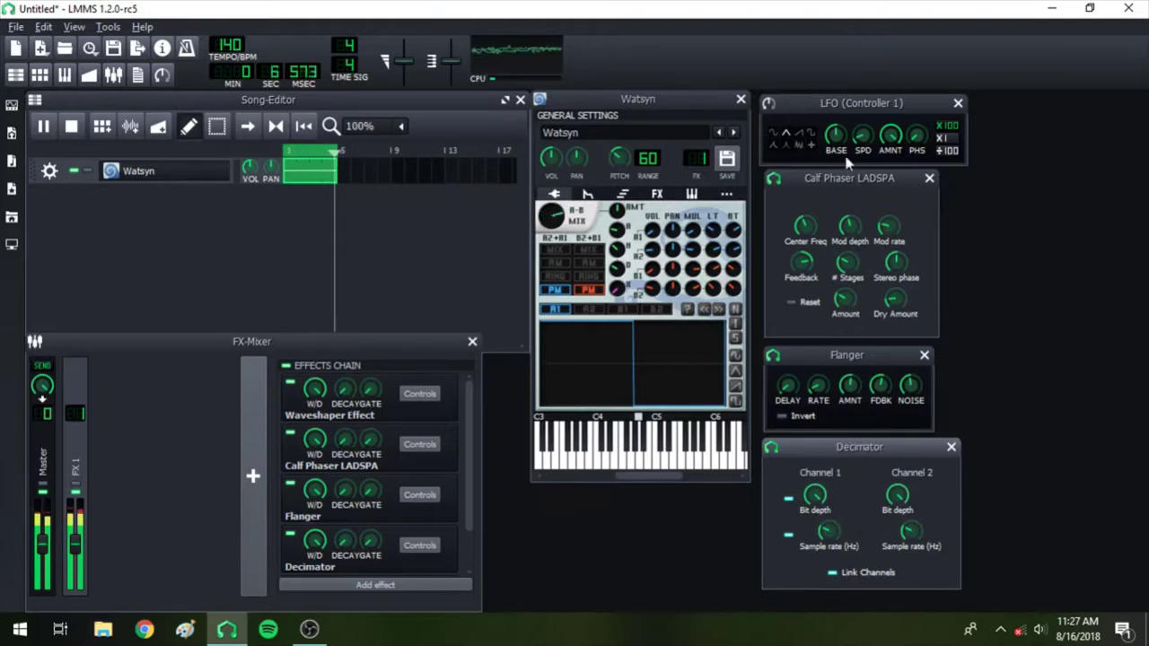
# - Adjust the LFO controller's speed and shift the Watsyn instrument's pitch to audition the decimated sound
pyautogui.moveTo(863, 135)
pyautogui.mouseDown()
pyautogui.moveTo(863, 100)
pyautogui.moveTo(862, 129)
pyautogui.mouseUp()
pyautogui.click(618, 159)
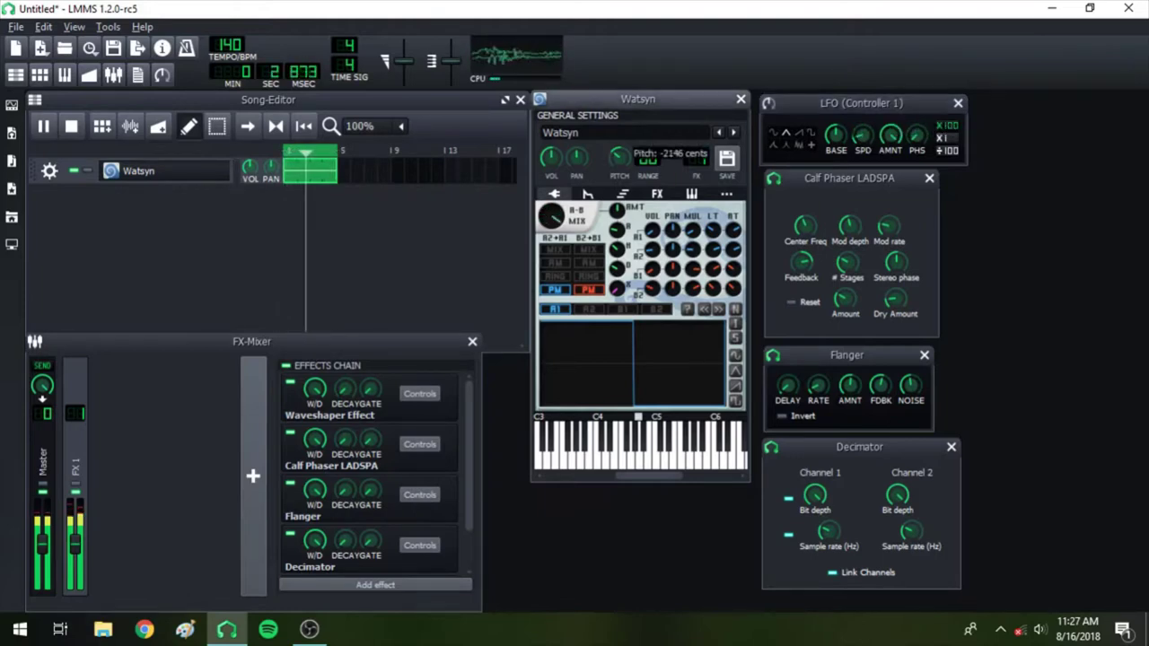
pyautogui.moveTo(619, 159)
pyautogui.mouseDown()
pyautogui.moveTo(618, 144)
pyautogui.moveTo(618, 158)
pyautogui.mouseUp()
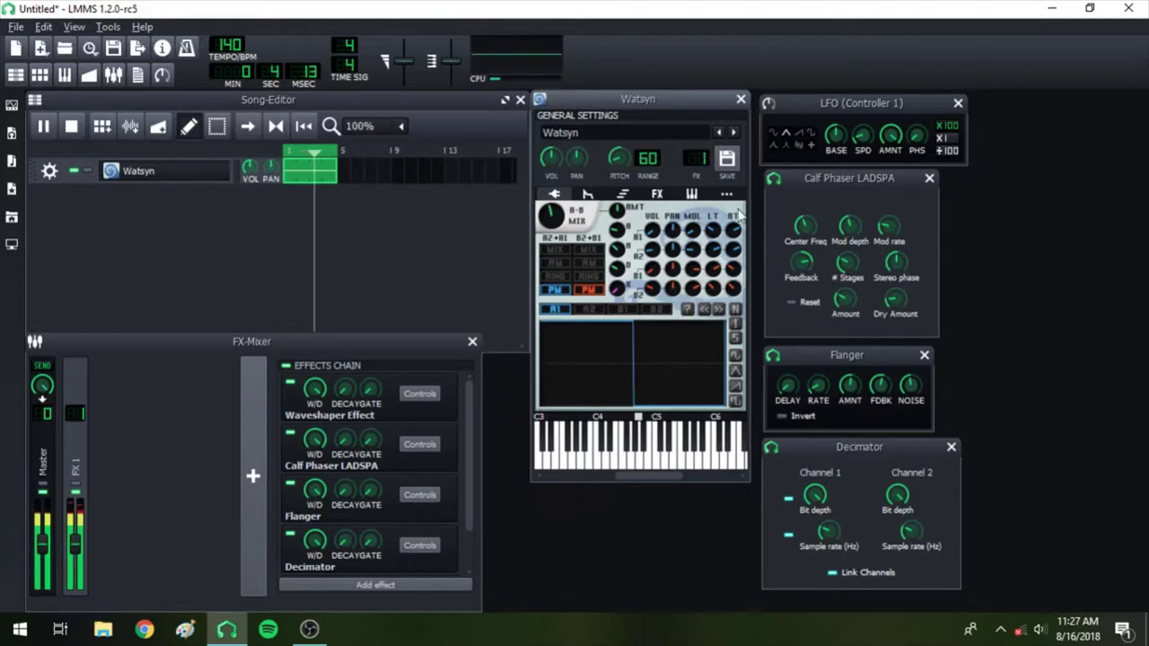
# - Readjust the Calf Phaser's mod rate, feedback and mod depth along with the Flanger's rate
pyautogui.moveTo(886, 232); pyautogui.dragTo(885, 235)
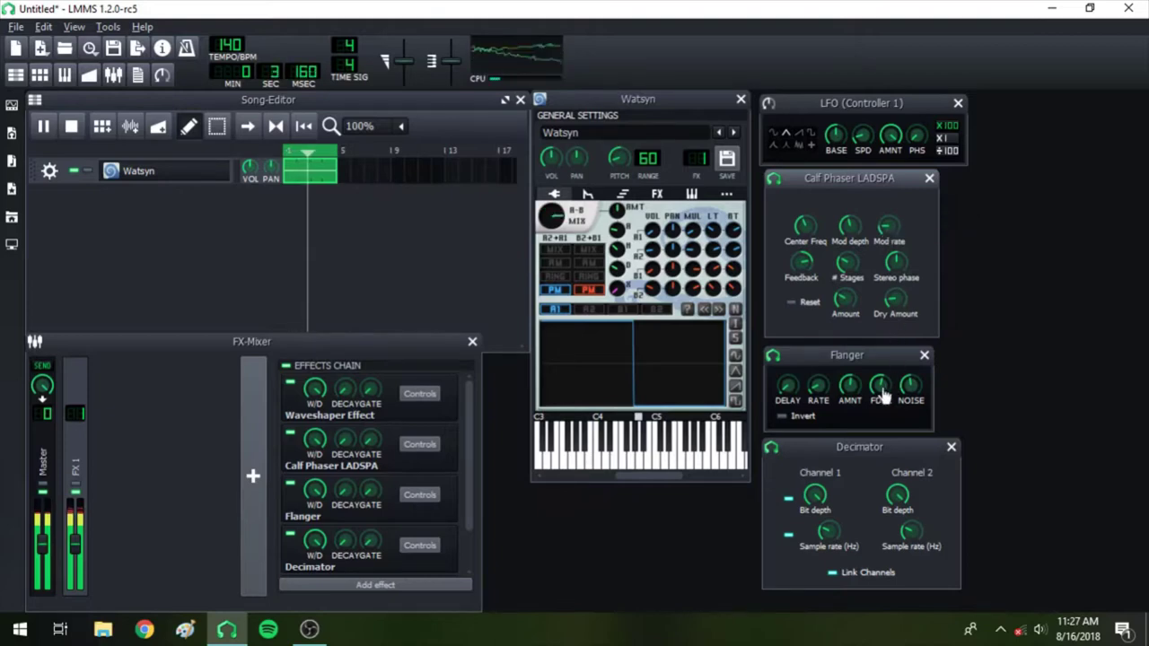
pyautogui.moveTo(818, 385); pyautogui.dragTo(818, 385)
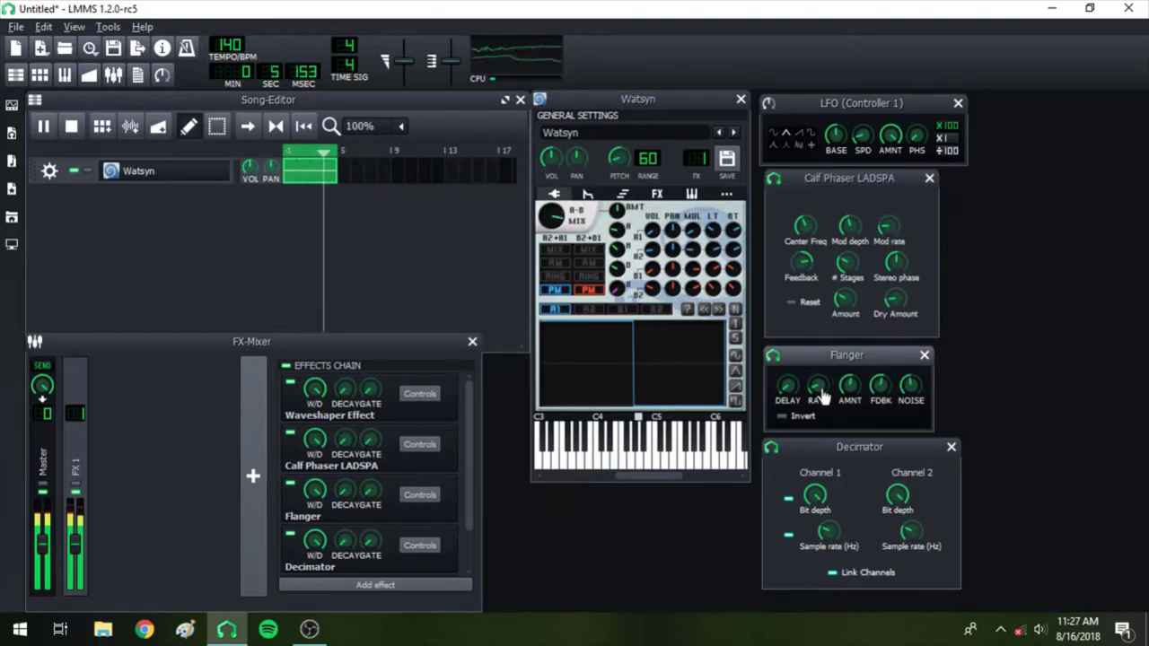
pyautogui.moveTo(888, 228); pyautogui.dragTo(887, 235)
pyautogui.moveTo(802, 261); pyautogui.dragTo(802, 262)
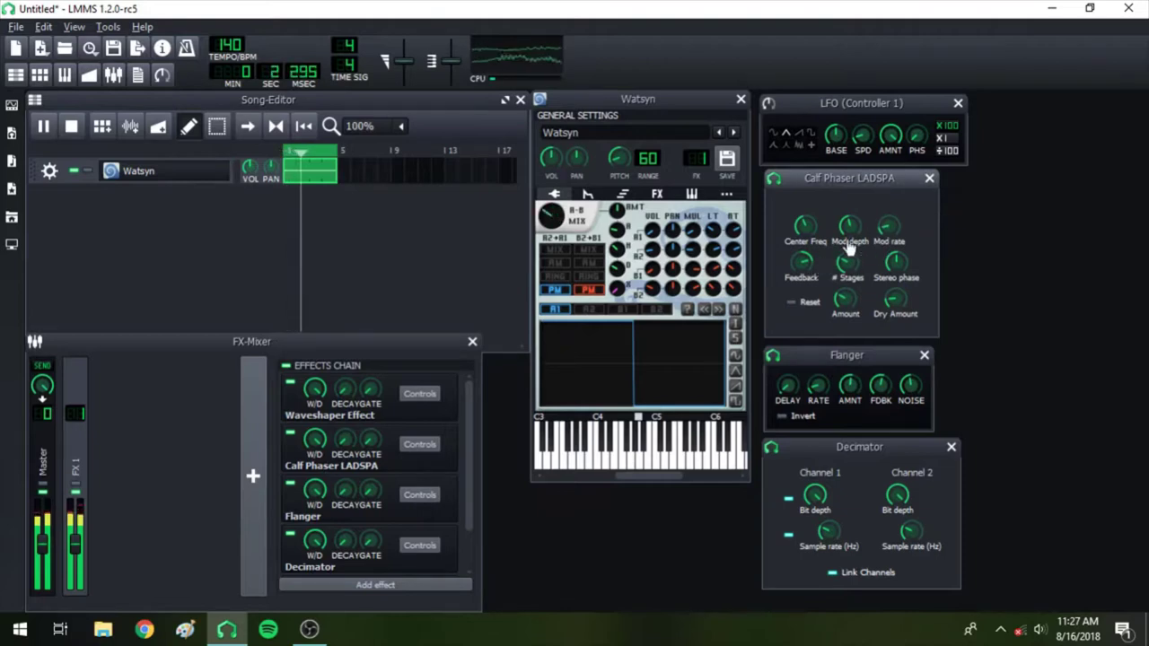
pyautogui.moveTo(849, 226); pyautogui.dragTo(886, 230)
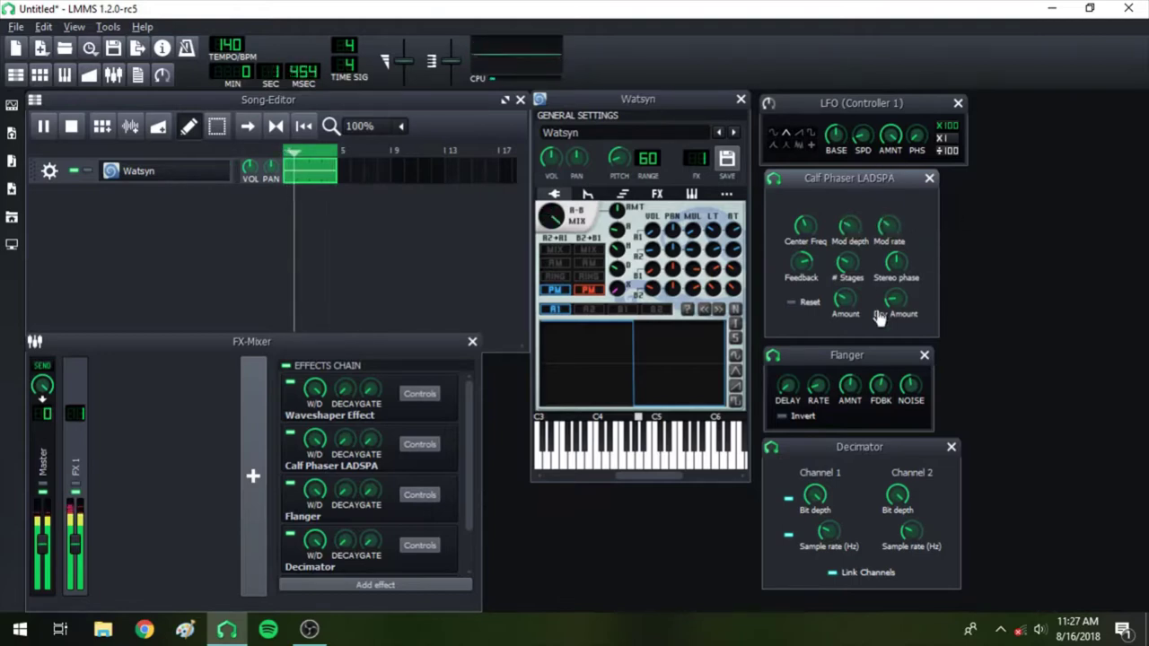
# - Raise the sample rate of the Decimator's linked channels
pyautogui.moveTo(828, 531); pyautogui.dragTo(827, 520)
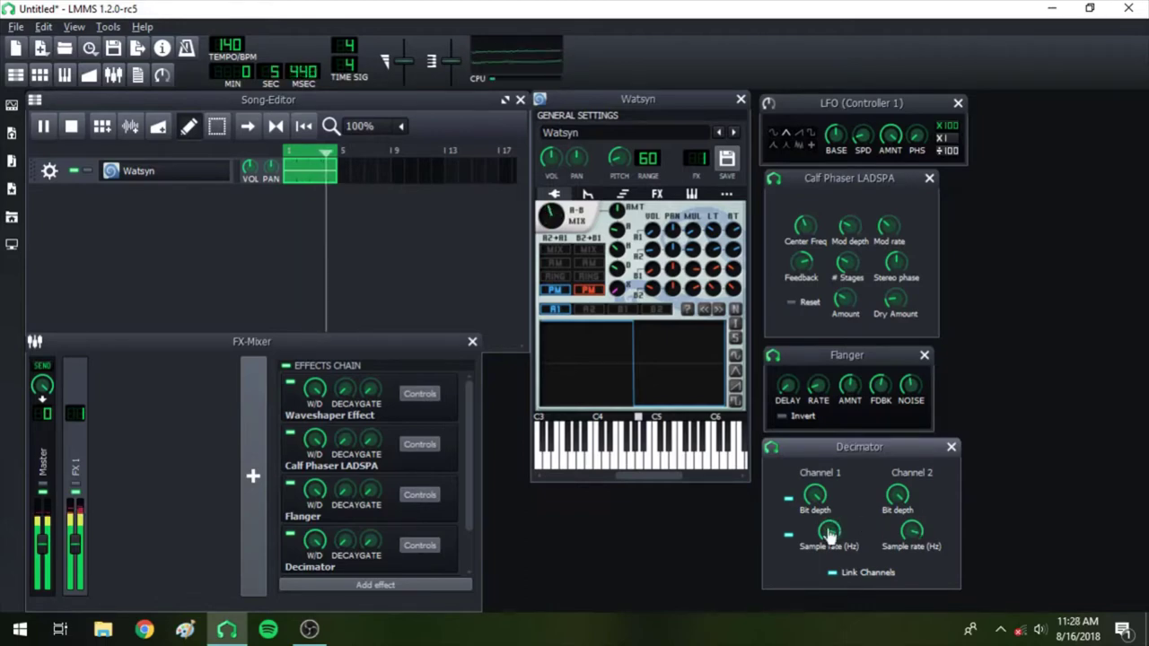
# - Raise the Watsyn pitch, drop it to about -4900 cents, and vary the LFO controller's speed
pyautogui.moveTo(617, 158); pyautogui.dragTo(618, 159)
pyautogui.moveTo(862, 134); pyautogui.dragTo(861, 136)
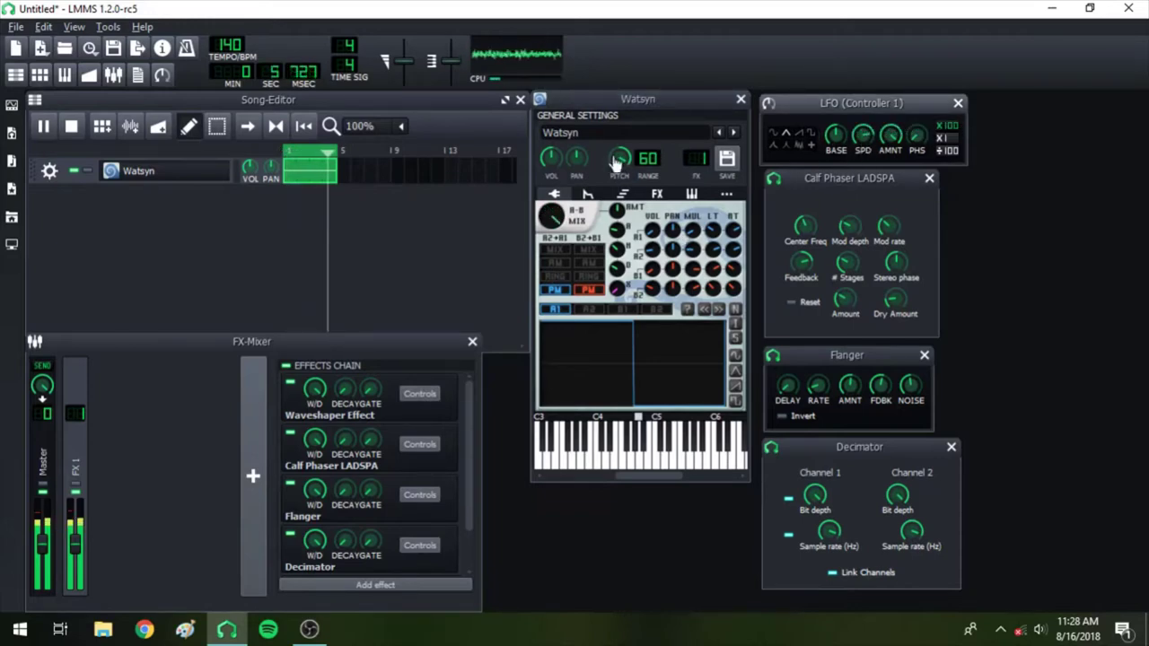
pyautogui.moveTo(617, 160); pyautogui.dragTo(617, 160)
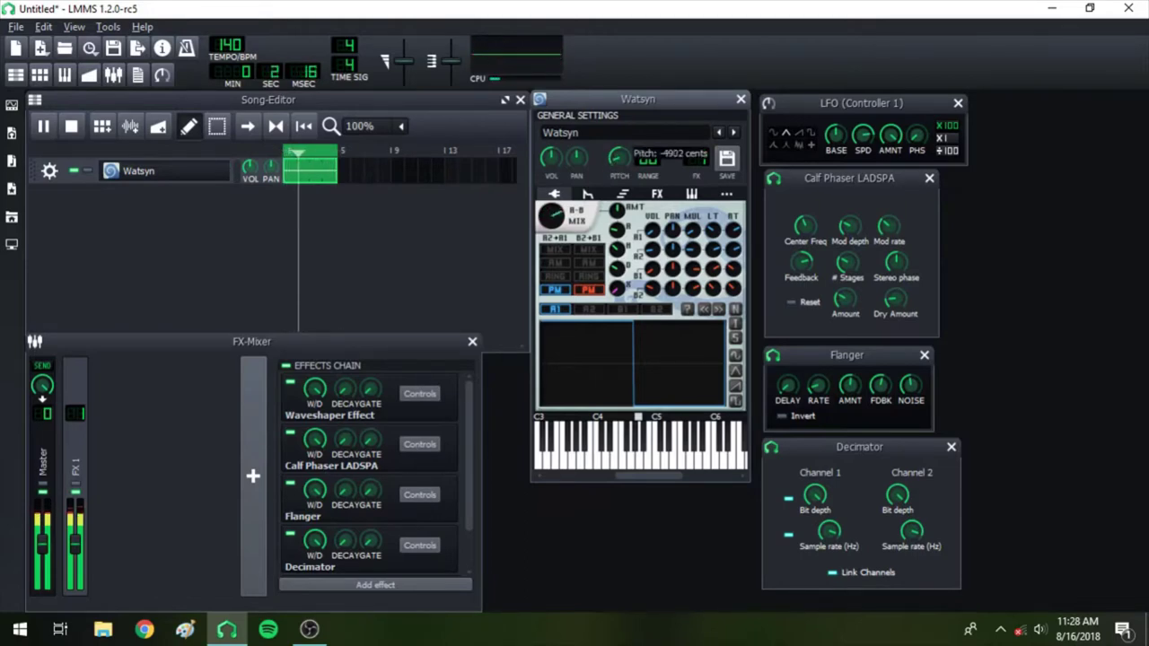
pyautogui.moveTo(862, 134)
pyautogui.mouseDown()
pyautogui.moveTo(862, 153)
pyautogui.moveTo(863, 123)
pyautogui.moveTo(877, 146)
pyautogui.moveTo(864, 146)
pyautogui.mouseUp()
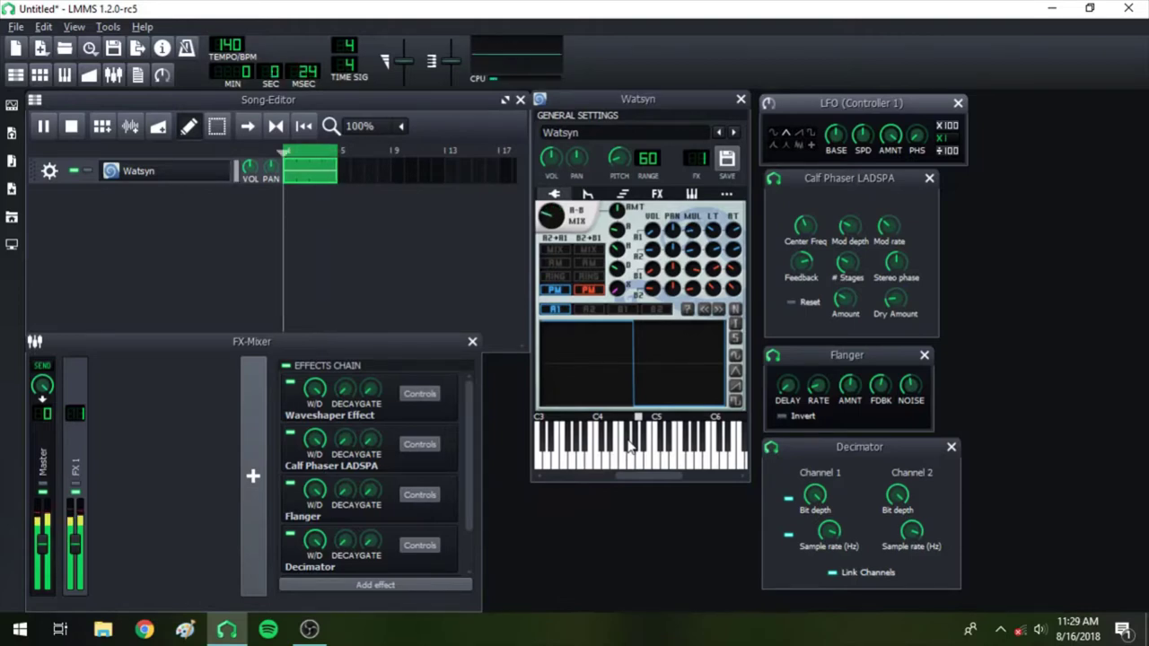
# - Sweep the Watsyn pitch repeatedly between low and high while changing the LFO speed to audition variations
pyautogui.click(618, 160)
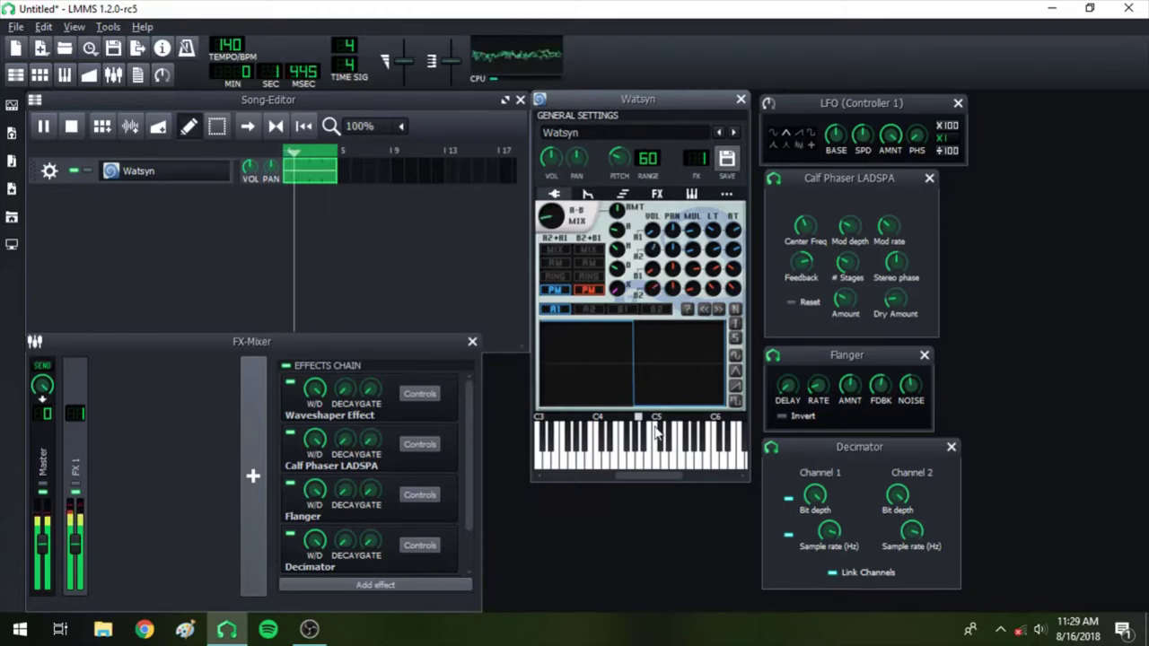
pyautogui.moveTo(617, 158); pyautogui.dragTo(617, 183)
pyautogui.moveTo(871, 131); pyautogui.dragTo(871, 127)
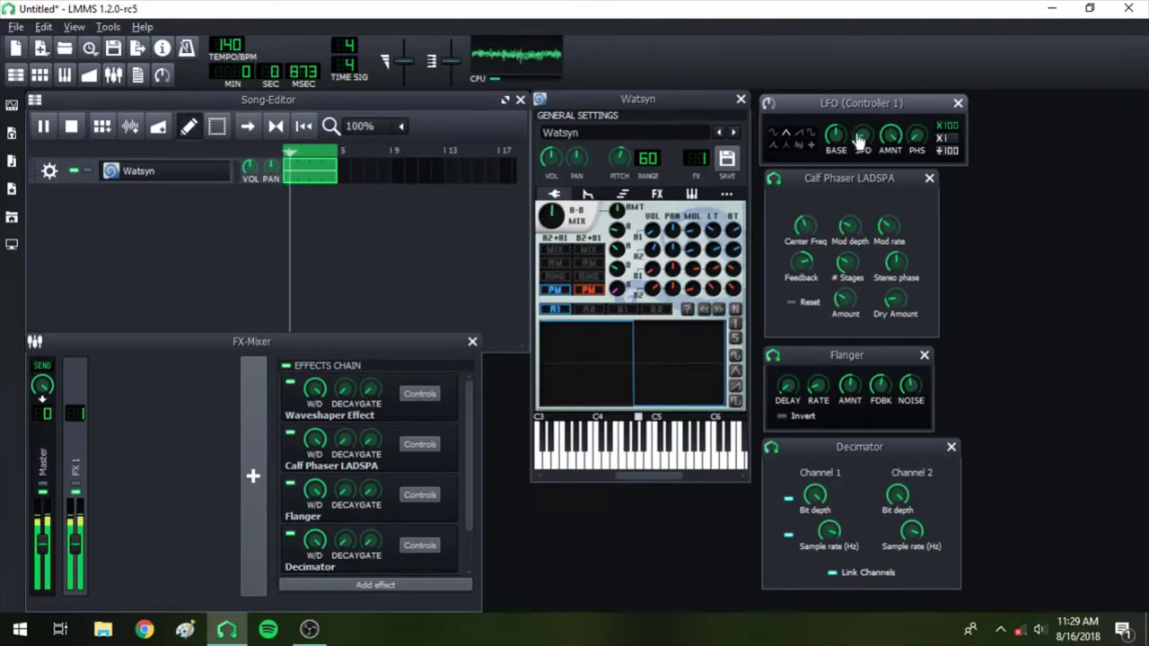
pyautogui.moveTo(618, 158); pyautogui.dragTo(619, 167)
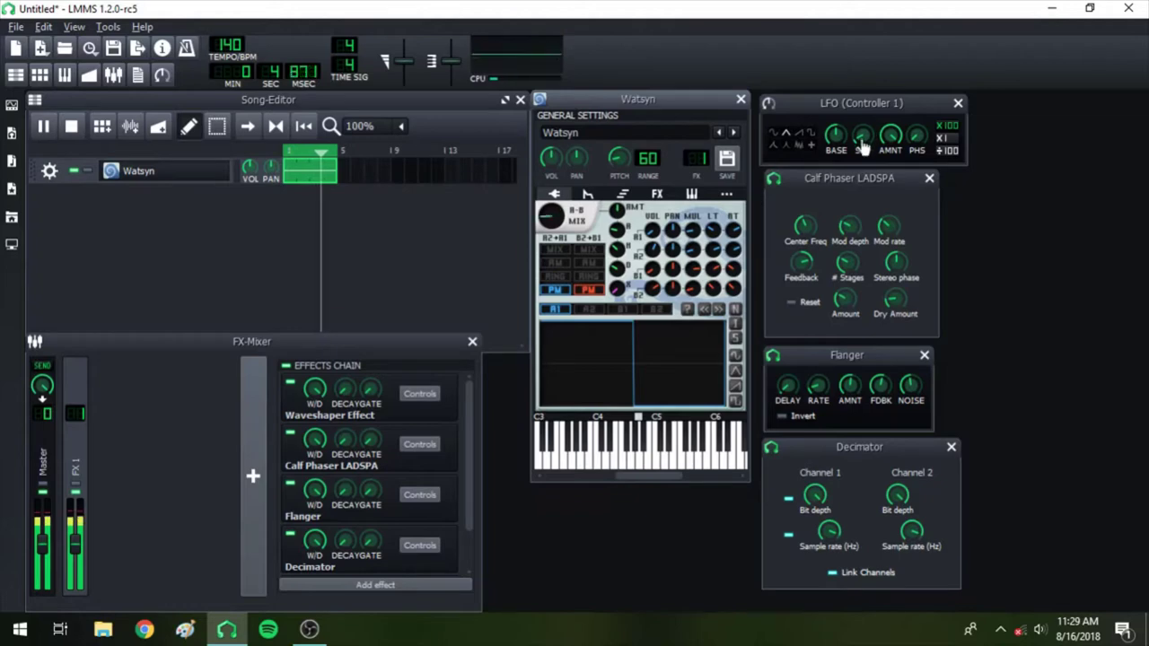
pyautogui.moveTo(862, 135); pyautogui.dragTo(863, 132)
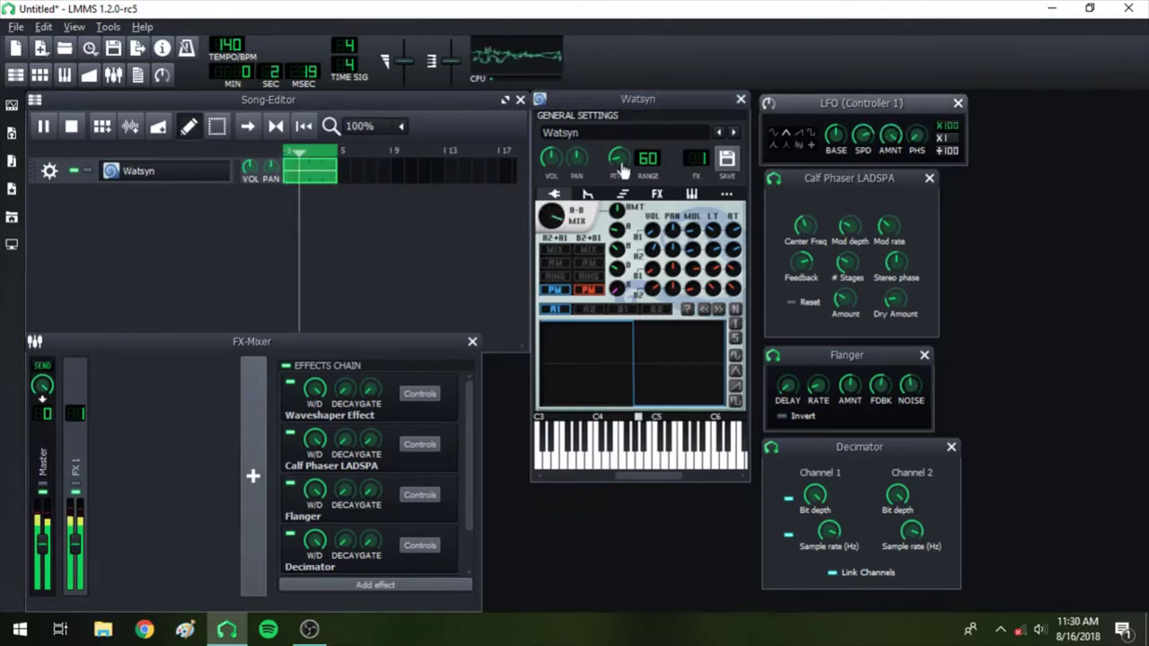
pyautogui.moveTo(616, 163); pyautogui.dragTo(616, 150)
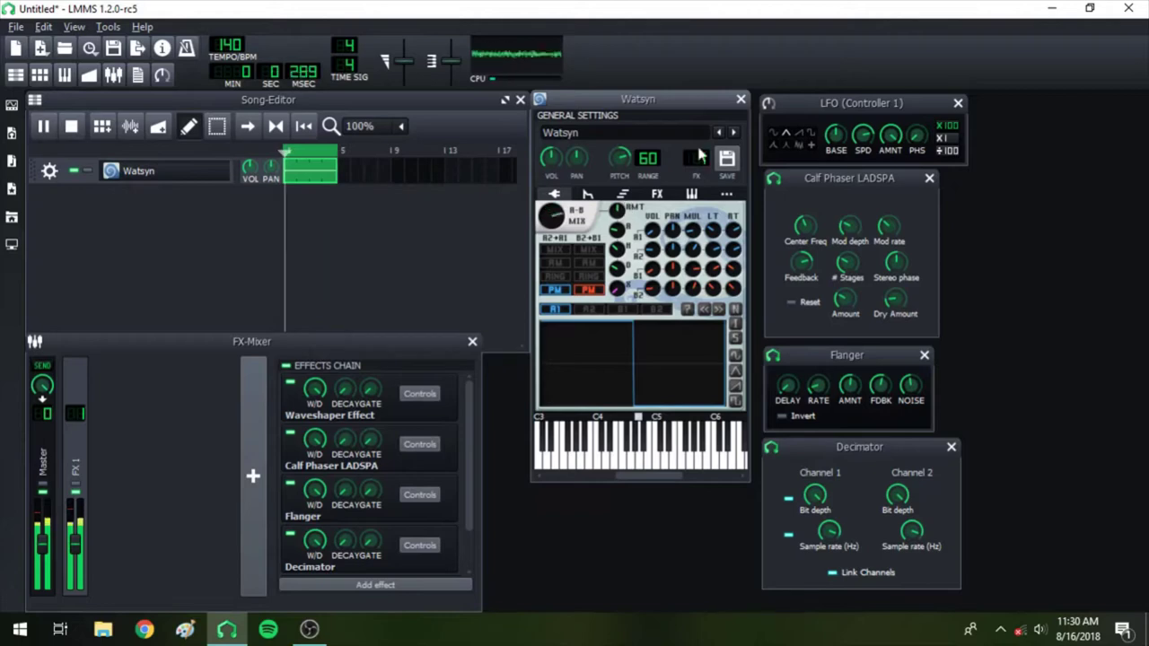
pyautogui.moveTo(620, 160); pyautogui.dragTo(611, 178)
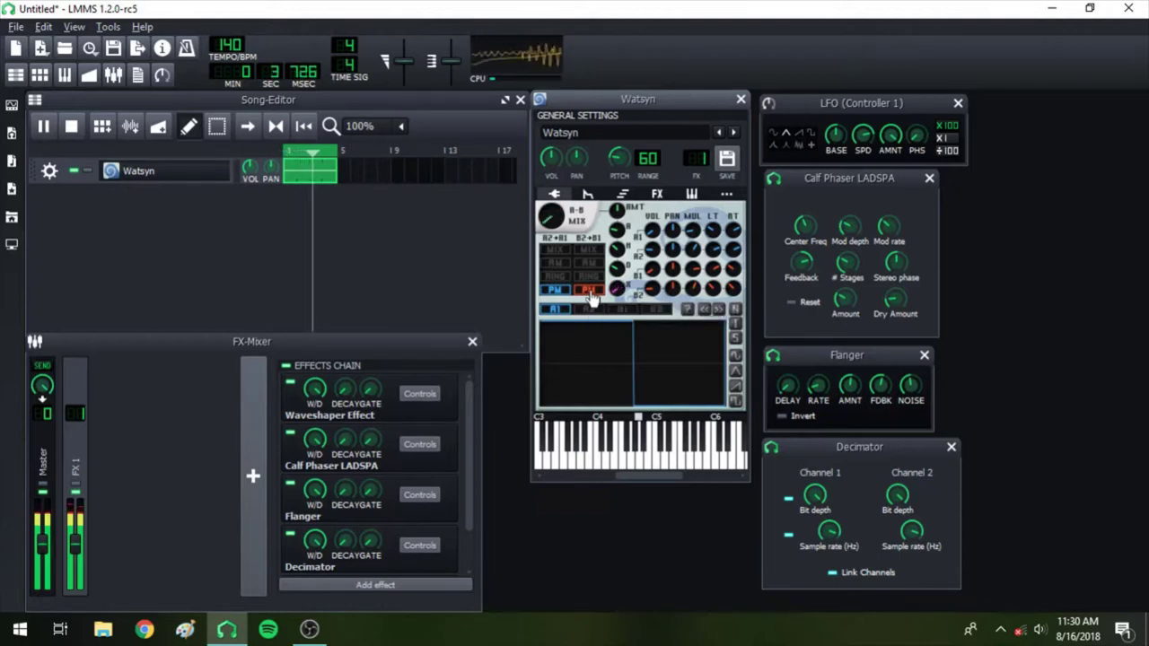
# - Check which controller the Watsyn A1-B2 crosstalk amount is connected to
pyautogui.rightClick(617, 291)
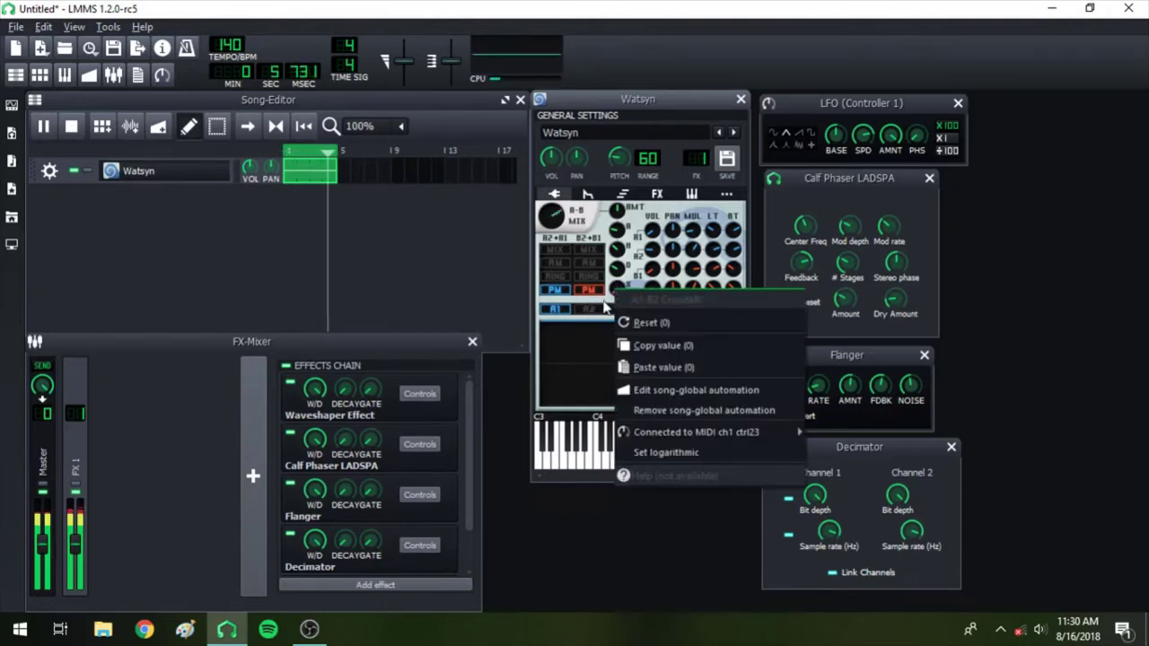
pyautogui.click(610, 307)
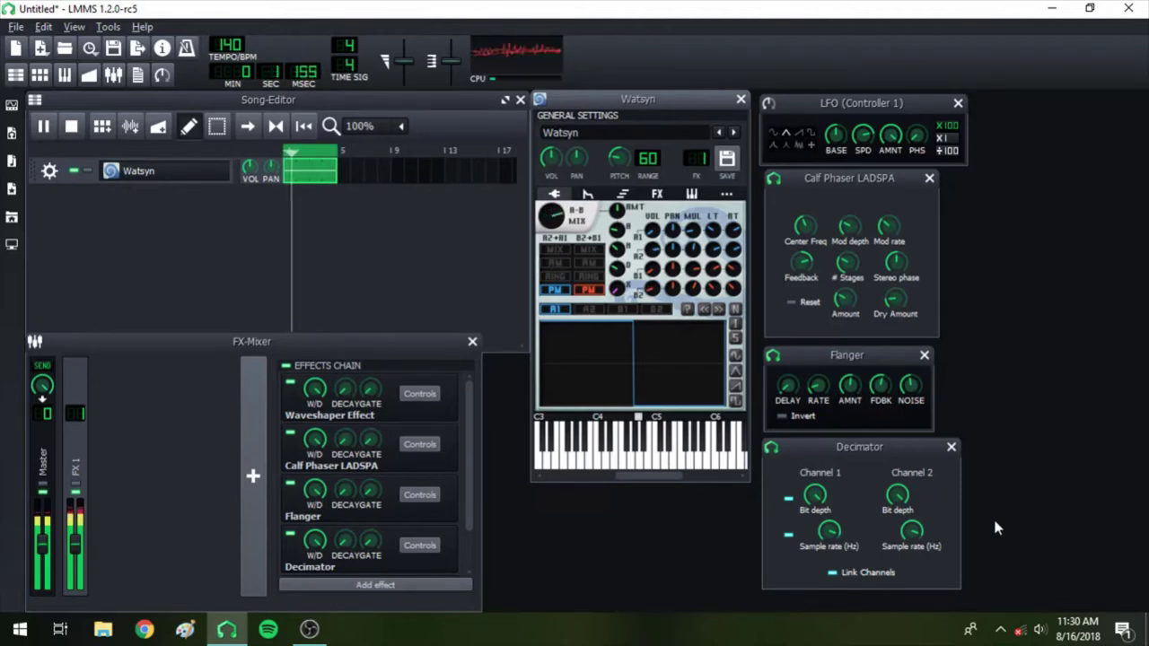
# - Lower the Flanger's amount and readjust the Calf Phaser's mod depth
pyautogui.moveTo(853, 392); pyautogui.dragTo(852, 395)
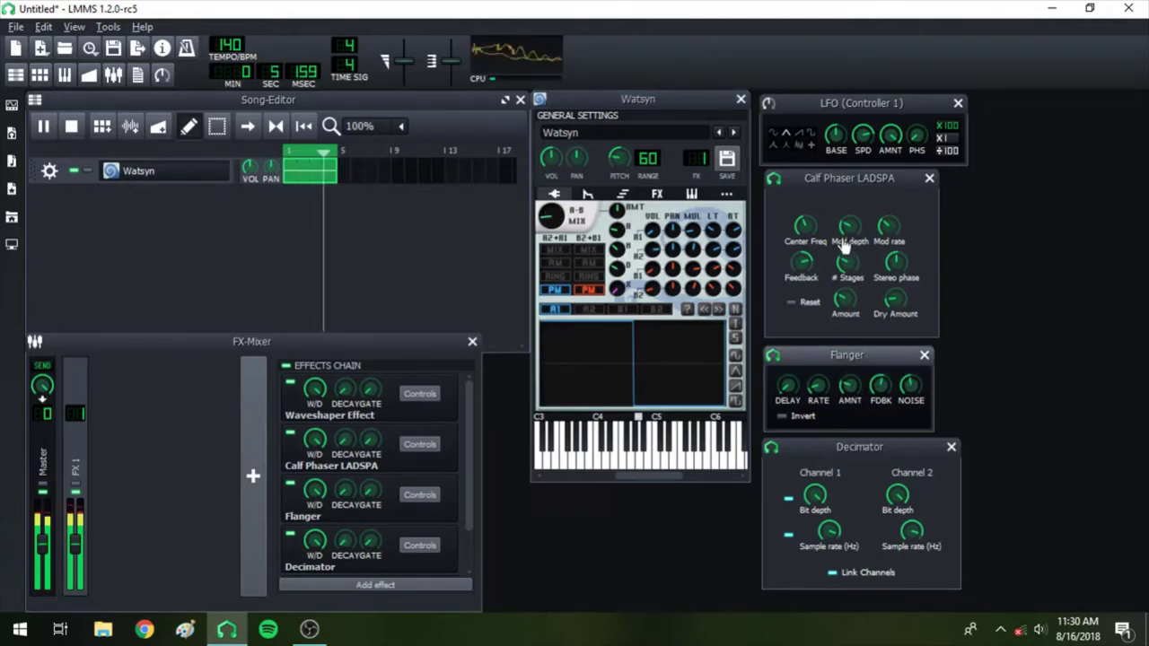
pyautogui.moveTo(850, 248); pyautogui.dragTo(848, 242)
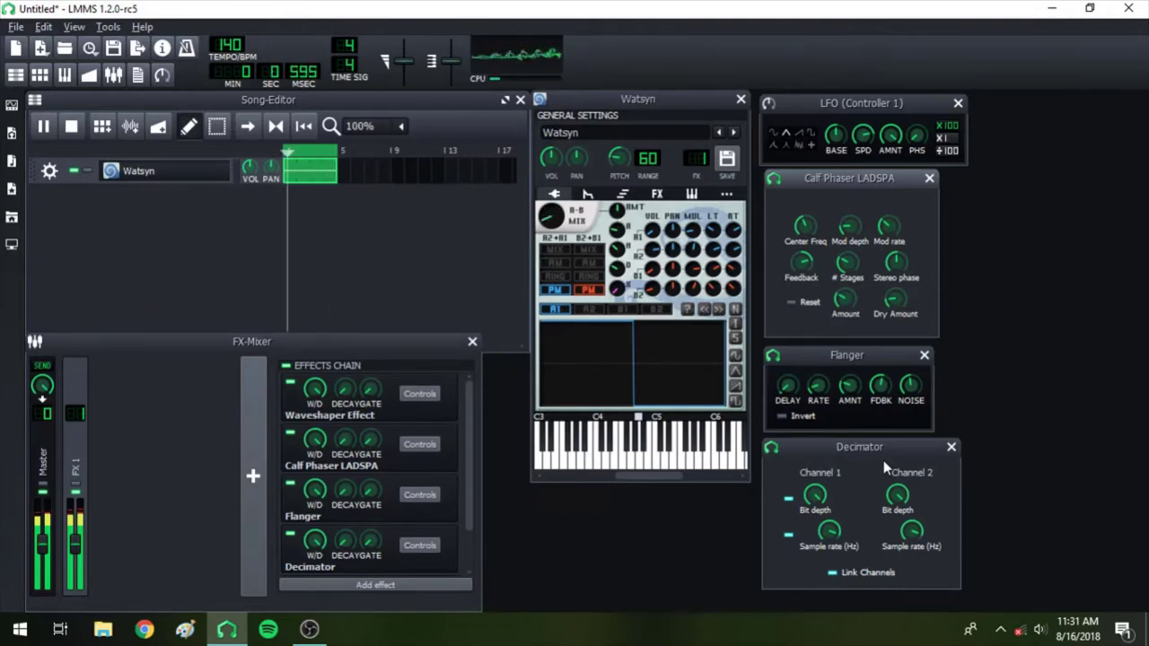
pyautogui.click(1000, 629)
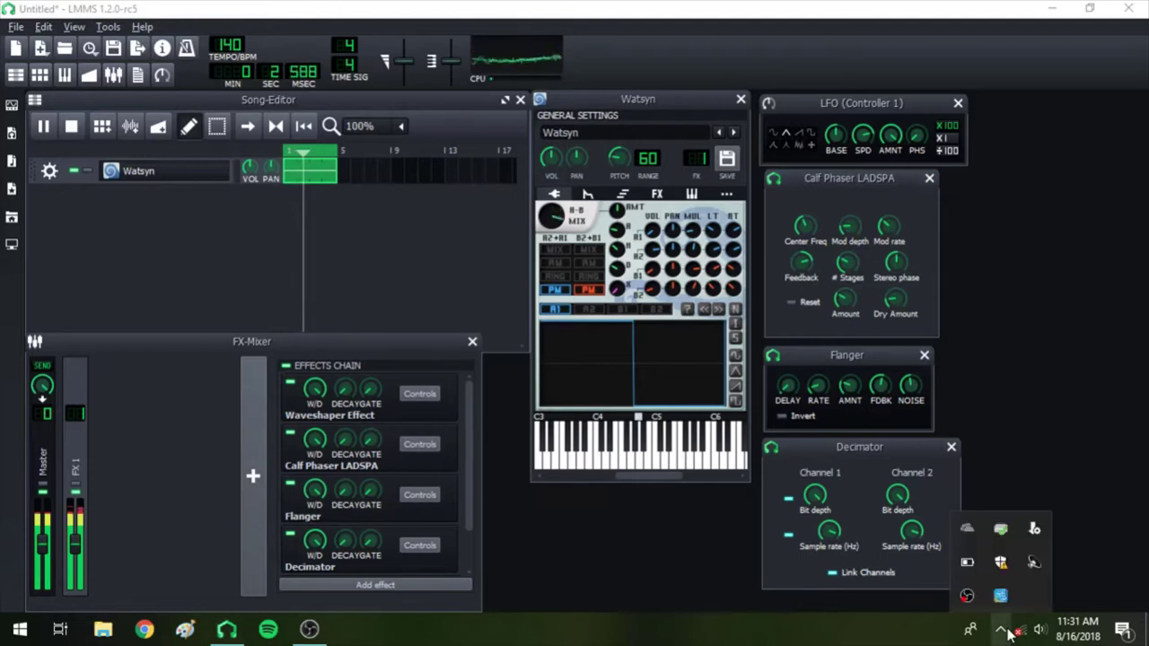
pyautogui.click(1064, 445)
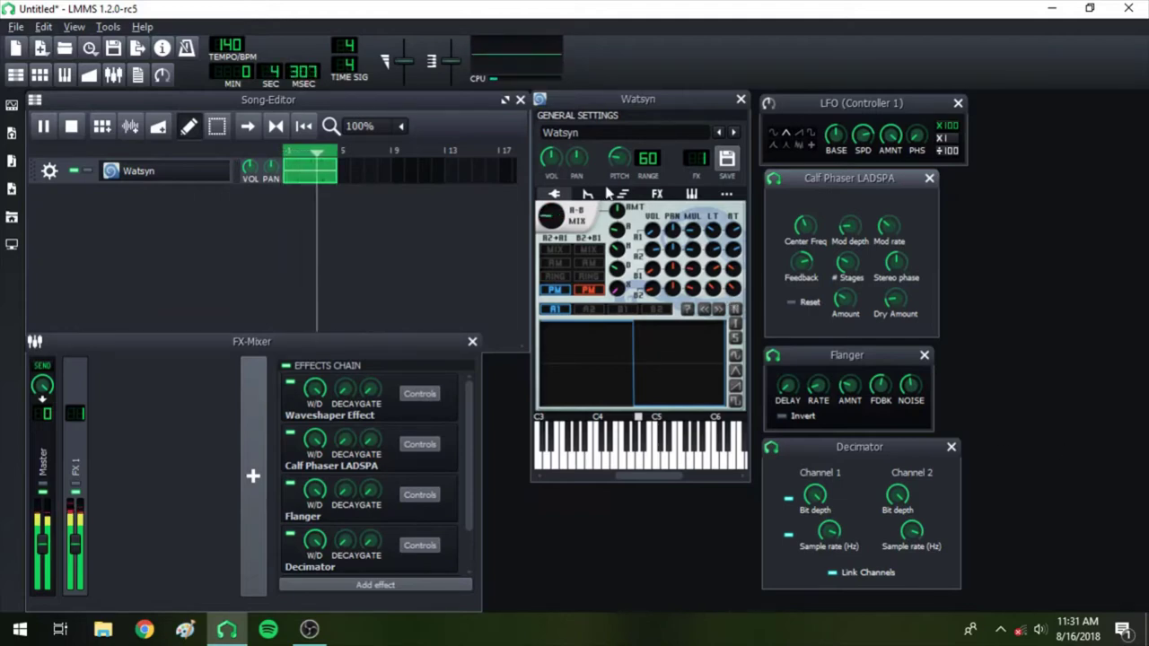
# - Readjust the Watsyn instrument's pitch and slow down the LFO controller modulating the A-B mix
pyautogui.click(617, 159)
pyautogui.moveTo(617, 159)
pyautogui.mouseDown()
pyautogui.moveTo(617, 133)
pyautogui.moveTo(618, 173)
pyautogui.moveTo(617, 131)
pyautogui.moveTo(618, 175)
pyautogui.mouseUp()
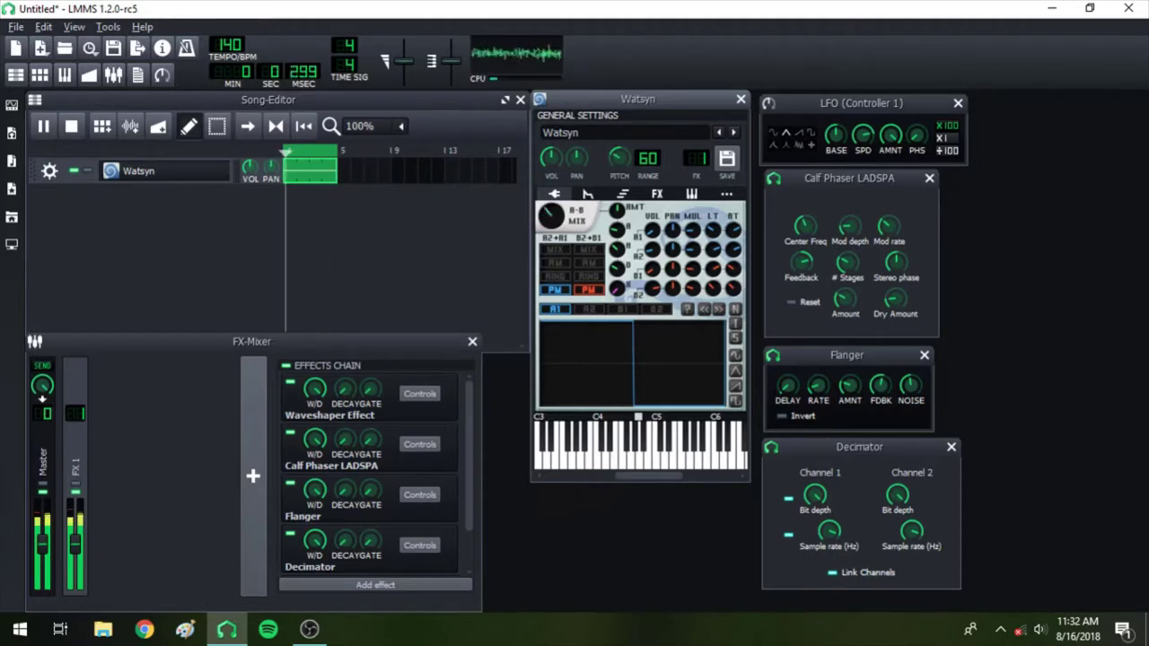
pyautogui.moveTo(864, 137)
pyautogui.mouseDown()
pyautogui.moveTo(864, 154)
pyautogui.moveTo(867, 144)
pyautogui.mouseUp()
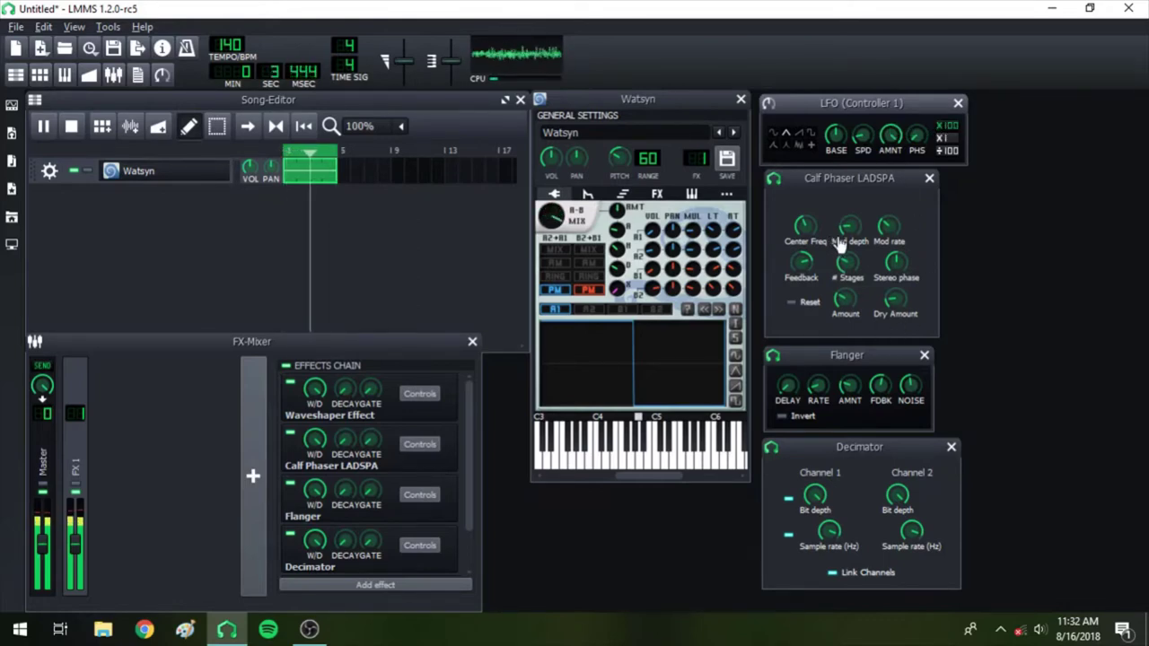
# - Fine-tune the Calf Phaser's mod depth and mod rate and the Flanger's amount
pyautogui.moveTo(844, 243); pyautogui.dragTo(858, 239)
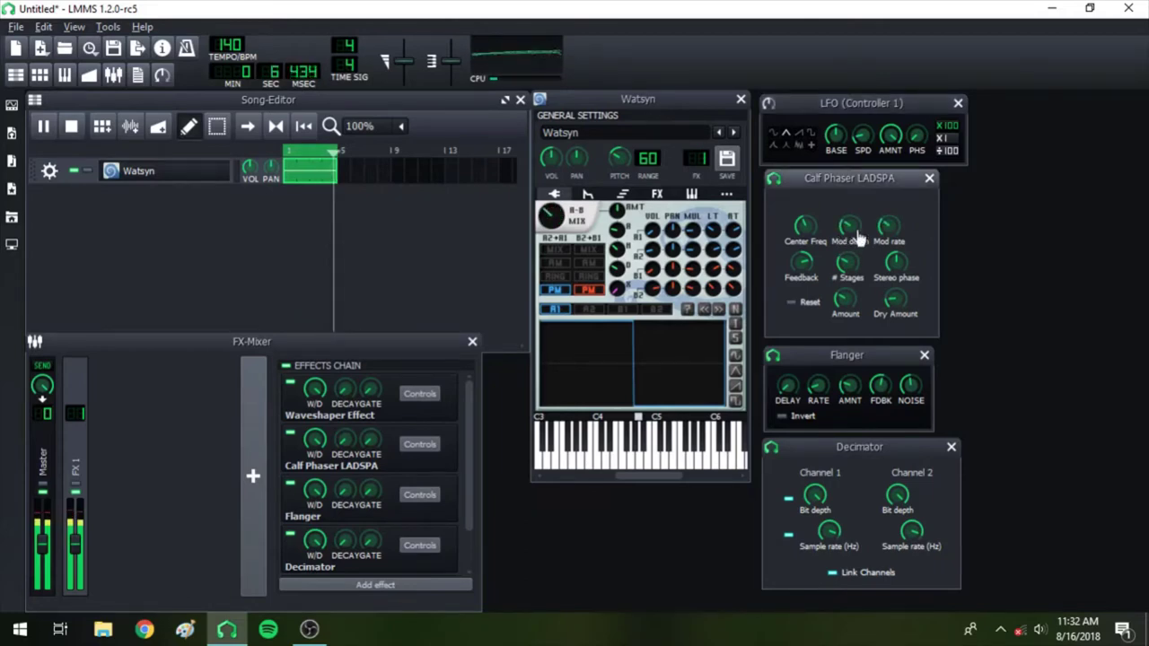
pyautogui.click(848, 384)
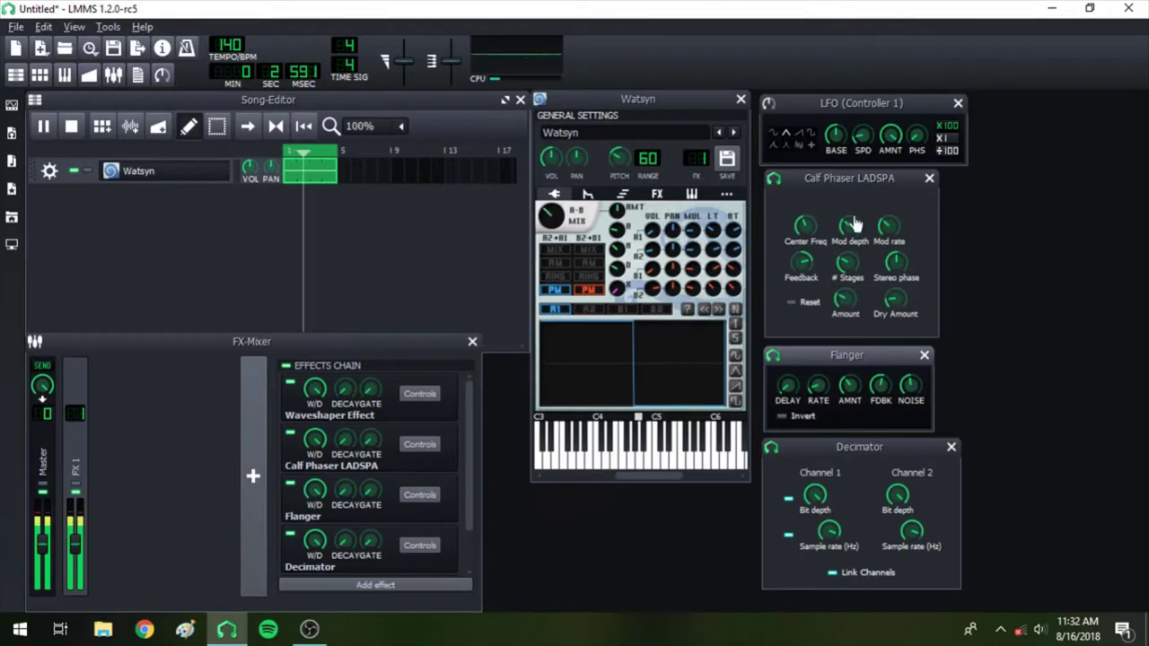
pyautogui.moveTo(887, 230); pyautogui.dragTo(888, 223)
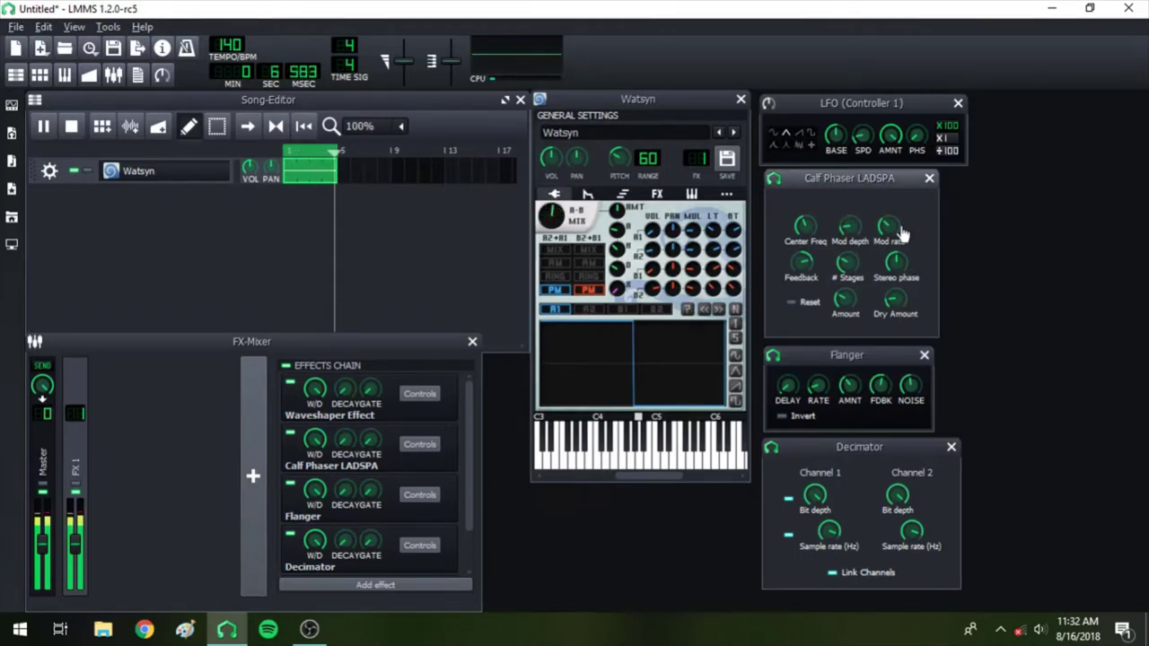
pyautogui.moveTo(887, 230); pyautogui.dragTo(889, 220)
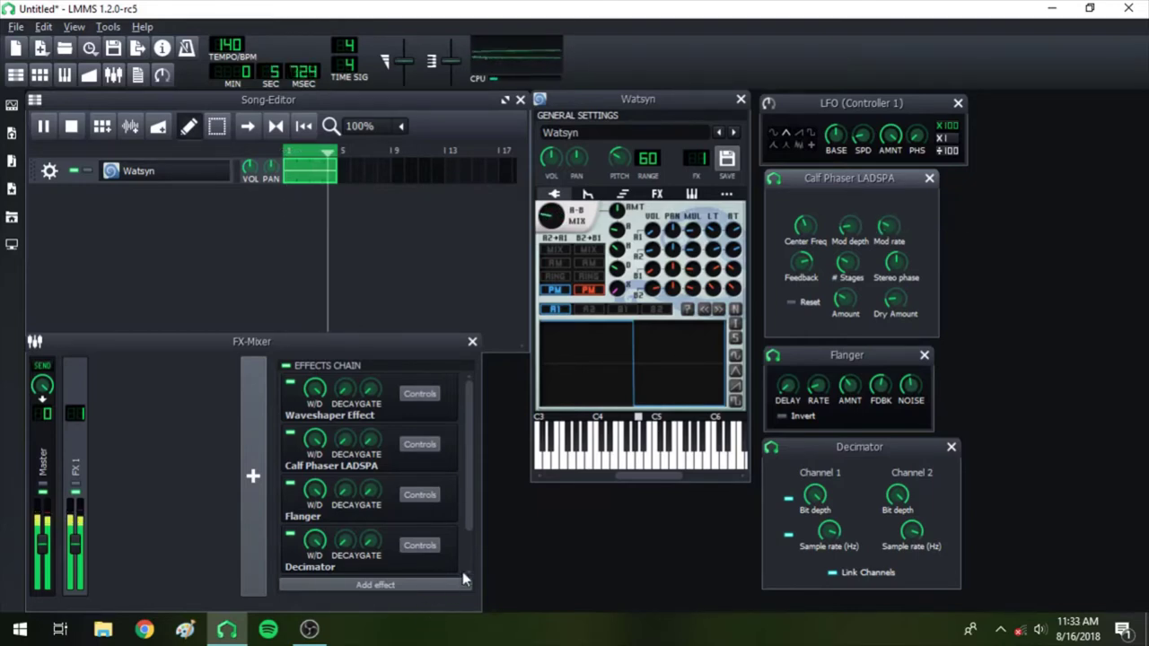
# - Sweep the Decimator's sample rate and raise the Watsyn instrument's pitch
pyautogui.moveTo(911, 530)
pyautogui.mouseDown()
pyautogui.moveTo(911, 565)
pyautogui.moveTo(911, 550)
pyautogui.mouseUp()
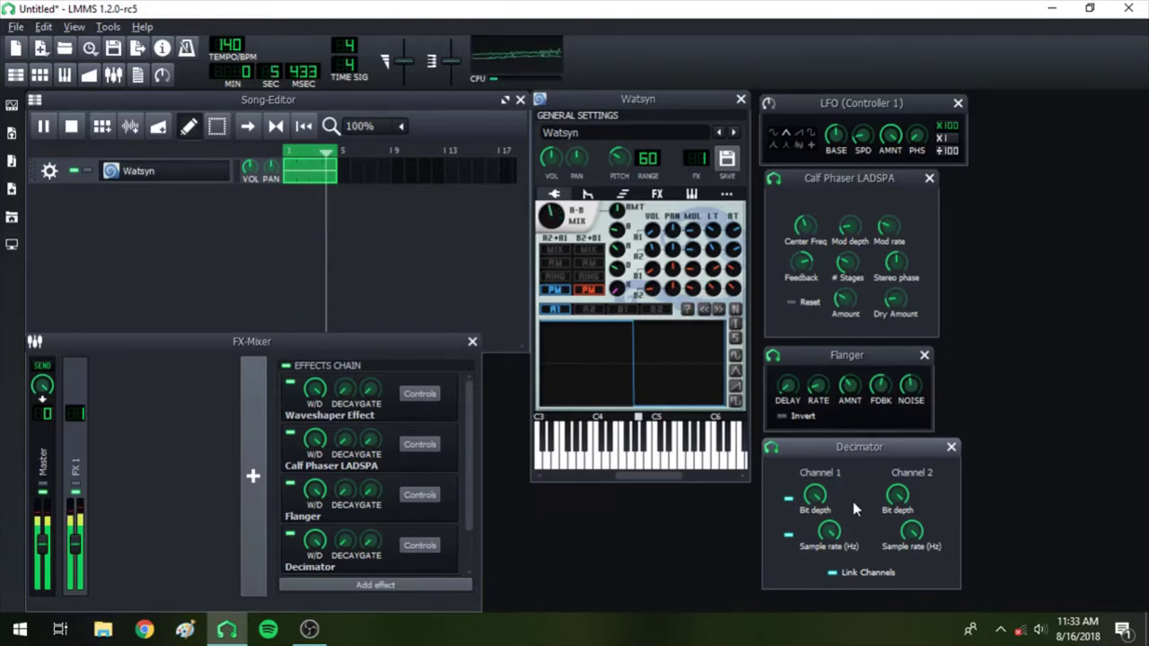
pyautogui.moveTo(619, 158); pyautogui.dragTo(617, 170)
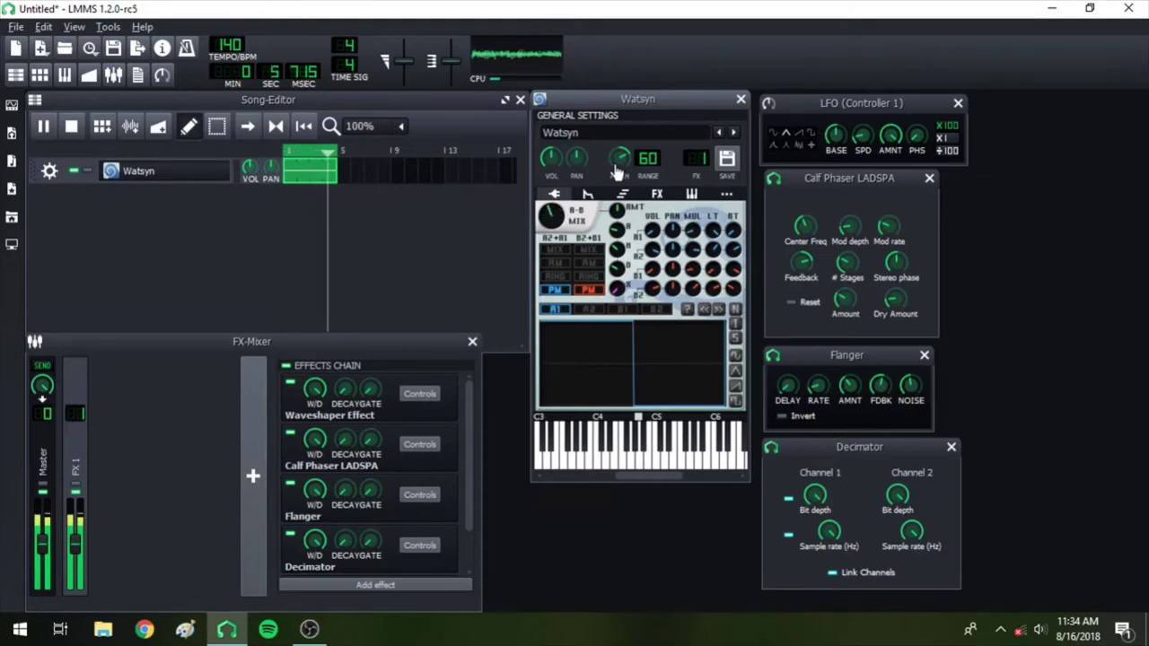
pyautogui.moveTo(618, 170)
pyautogui.mouseDown()
pyautogui.moveTo(618, 211)
pyautogui.moveTo(618, 135)
pyautogui.moveTo(618, 167)
pyautogui.mouseUp()
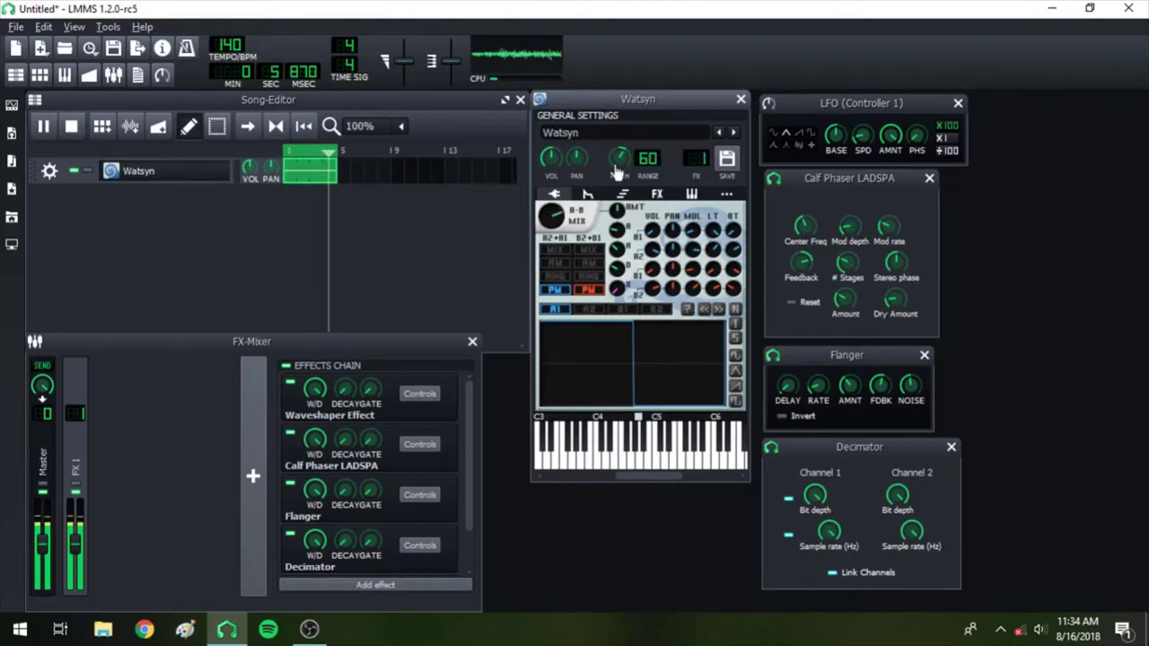
# - Readjust the speed of the LFO controller driving the A-B mix and raise the Calf Phaser's mod rate
pyautogui.click(861, 135)
pyautogui.moveTo(861, 135); pyautogui.dragTo(861, 127)
pyautogui.moveTo(862, 134); pyautogui.dragTo(867, 145)
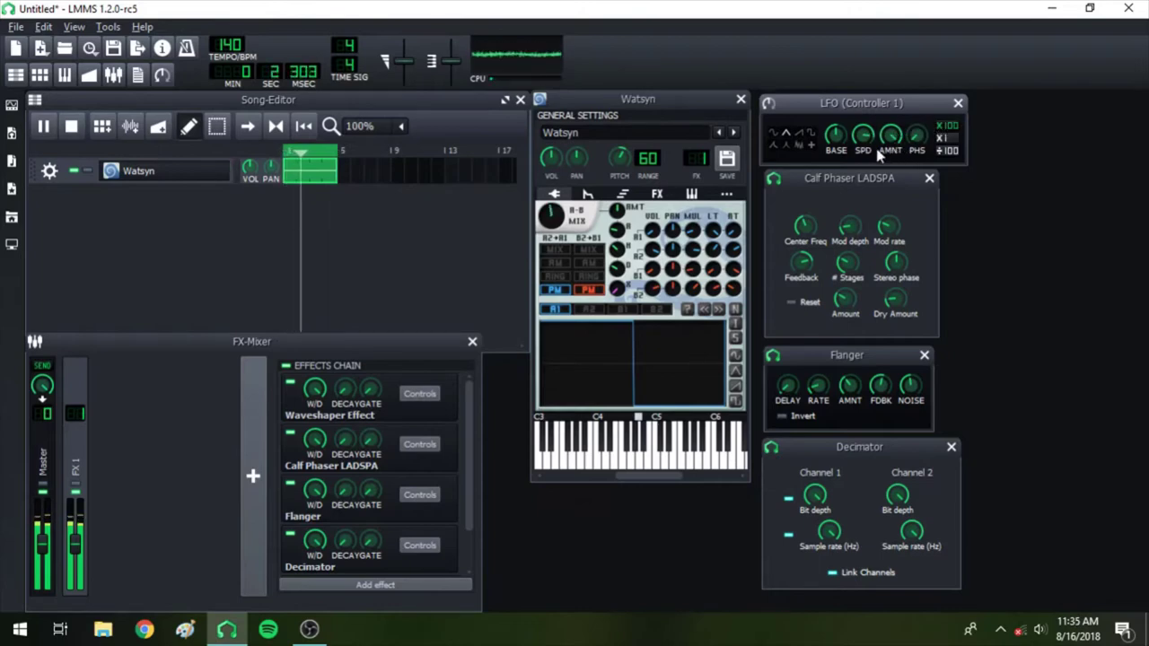
pyautogui.moveTo(856, 234); pyautogui.dragTo(888, 205)
pyautogui.moveTo(863, 134); pyautogui.dragTo(866, 154)
pyautogui.click(866, 154)
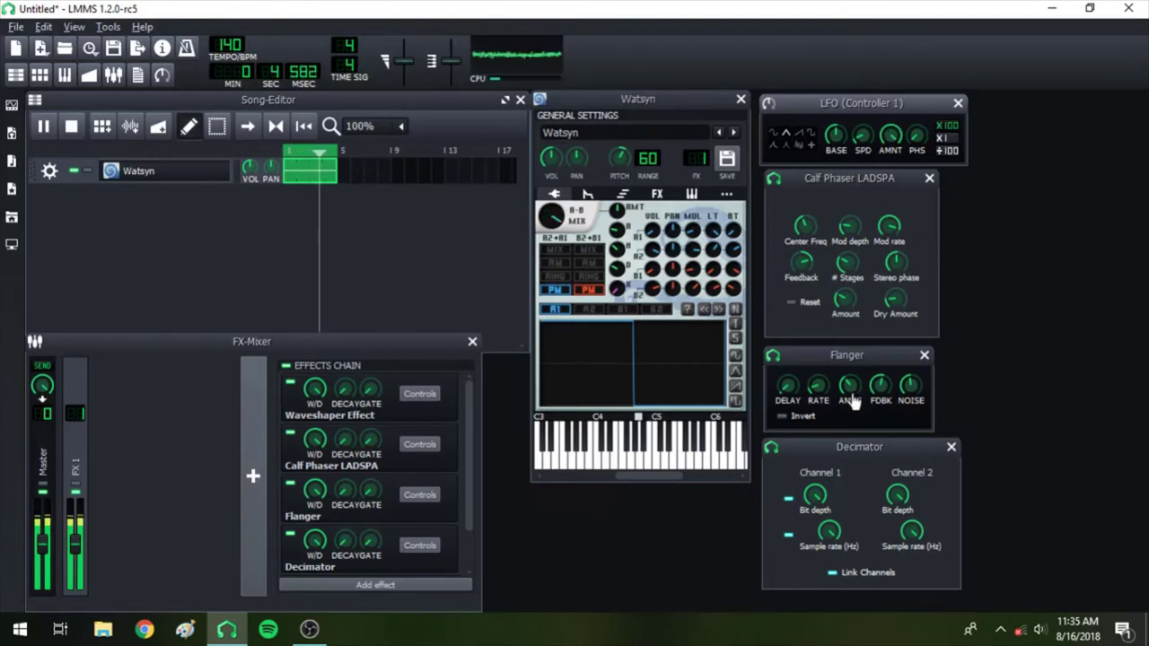
# - Raise the Flanger's noise and lower the Watsyn instrument's pitch, restarting playback of the loop
pyautogui.moveTo(817, 384); pyautogui.dragTo(916, 395)
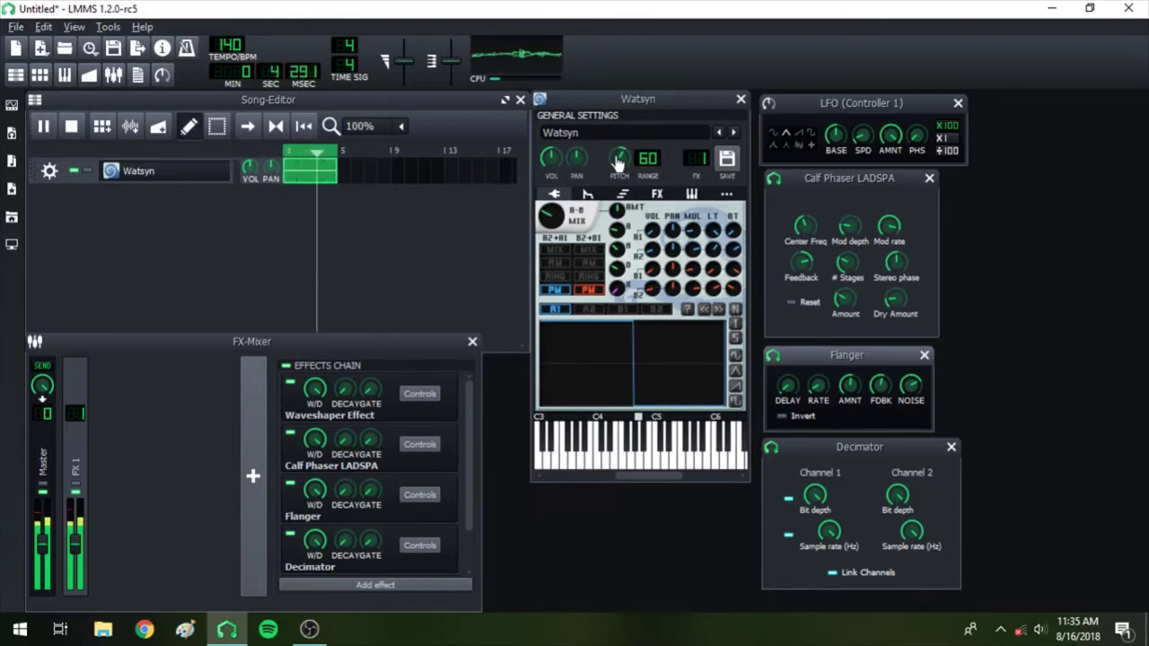
pyautogui.moveTo(618, 160)
pyautogui.mouseDown()
pyautogui.moveTo(618, 137)
pyautogui.moveTo(618, 221)
pyautogui.moveTo(617, 159)
pyautogui.mouseUp()
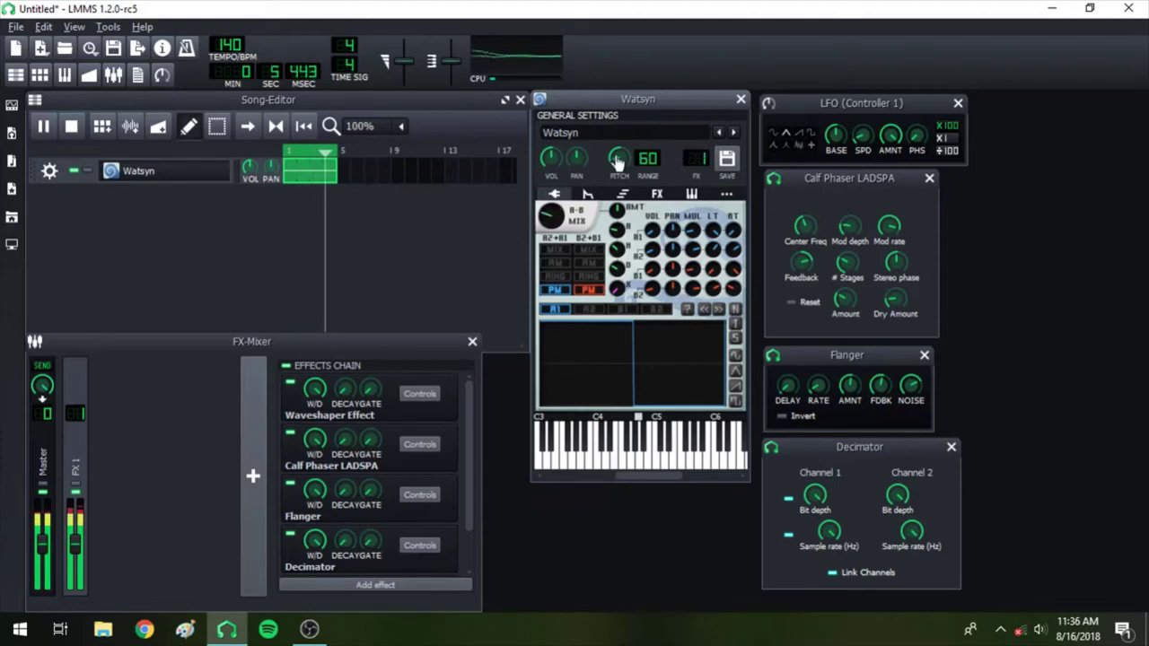
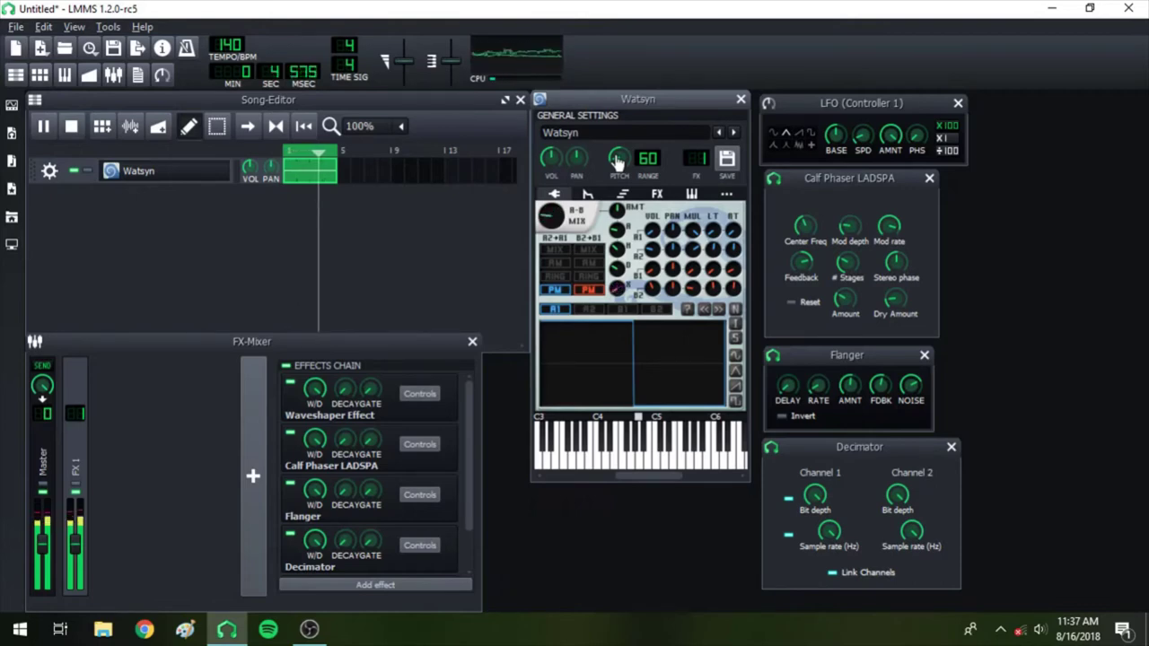
pyautogui.moveTo(617, 159); pyautogui.dragTo(617, 193)
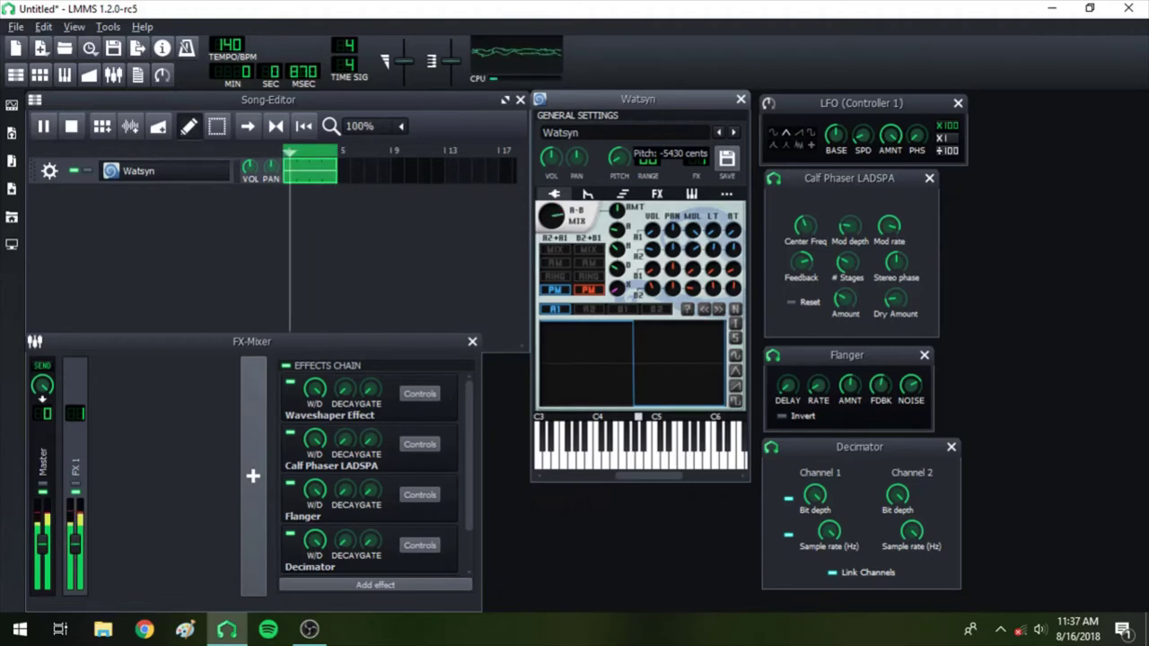
pyautogui.moveTo(617, 194); pyautogui.dragTo(617, 162)
pyautogui.press('space')
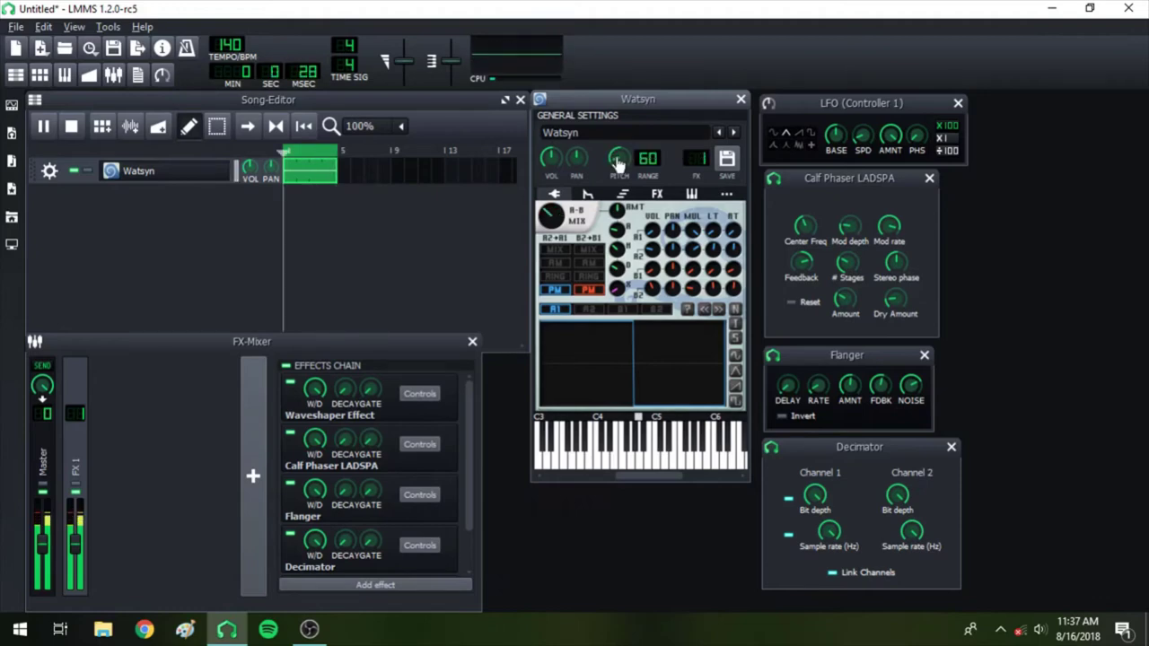
pyautogui.press('space')
# - Fine-tune the LFO controller's speed and the Calf Phaser's mod rate
pyautogui.moveTo(863, 135)
pyautogui.mouseDown()
pyautogui.moveTo(859, 122)
pyautogui.moveTo(864, 139)
pyautogui.mouseUp()
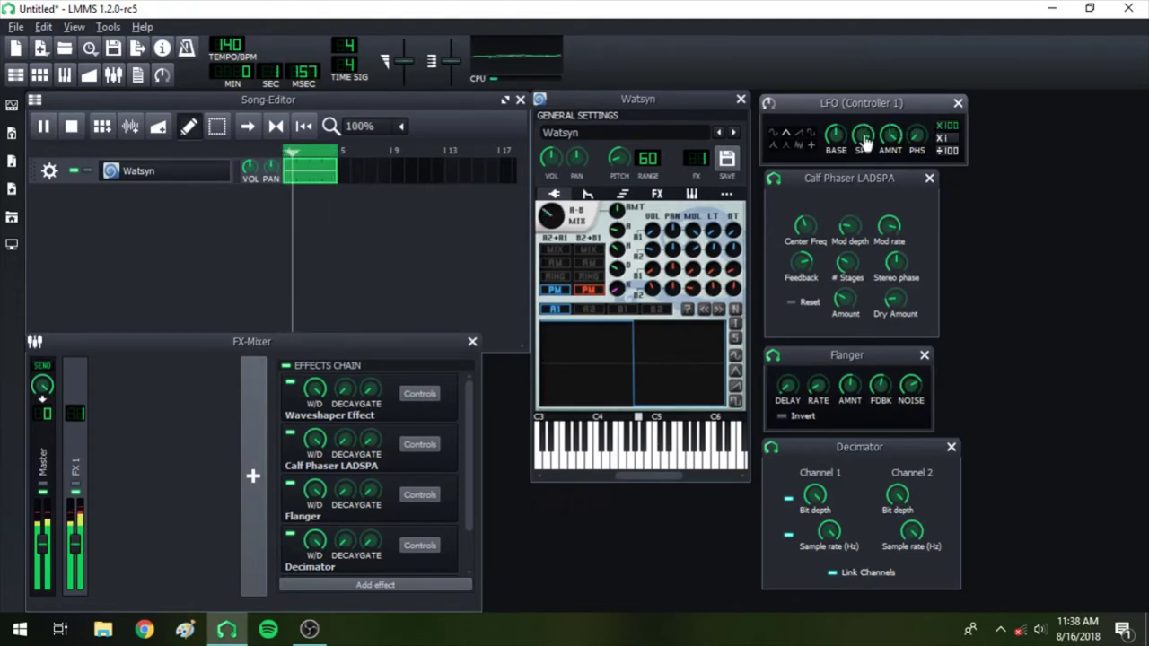
pyautogui.moveTo(888, 227)
pyautogui.mouseDown()
pyautogui.moveTo(888, 212)
pyautogui.moveTo(888, 222)
pyautogui.mouseUp()
# - Try a different stereo phase on the Calf Phaser and reset it to its default
pyautogui.moveTo(893, 266)
pyautogui.moveTo(895, 261); pyautogui.dragTo(894, 253)
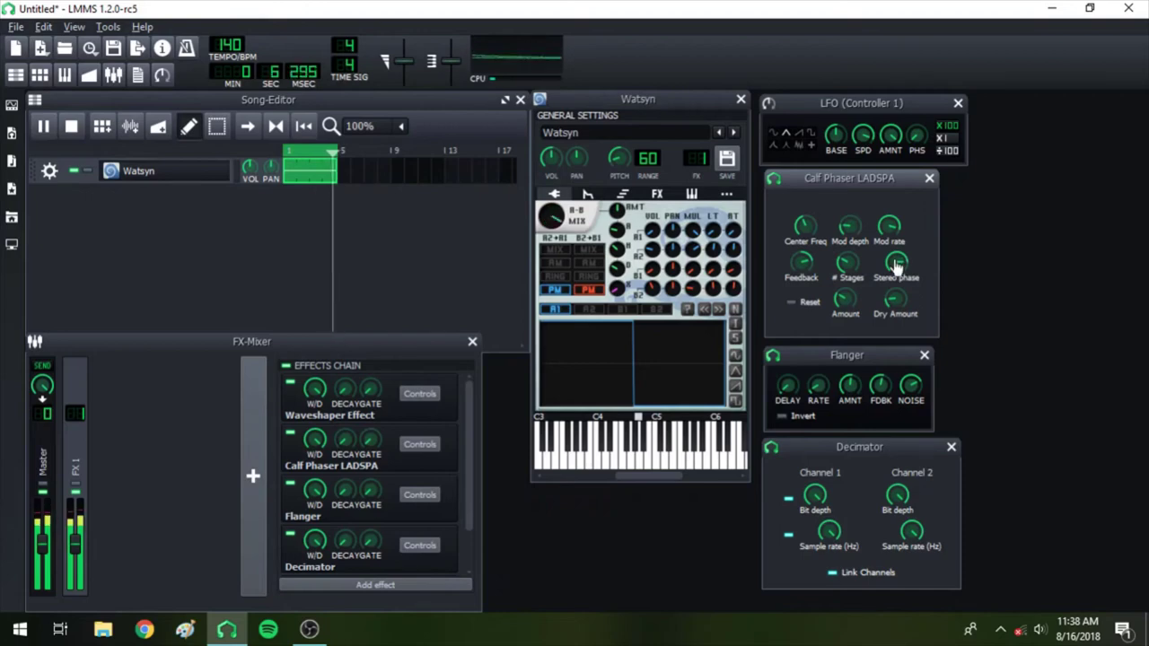
pyautogui.rightClick(894, 262)
pyautogui.click(916, 297)
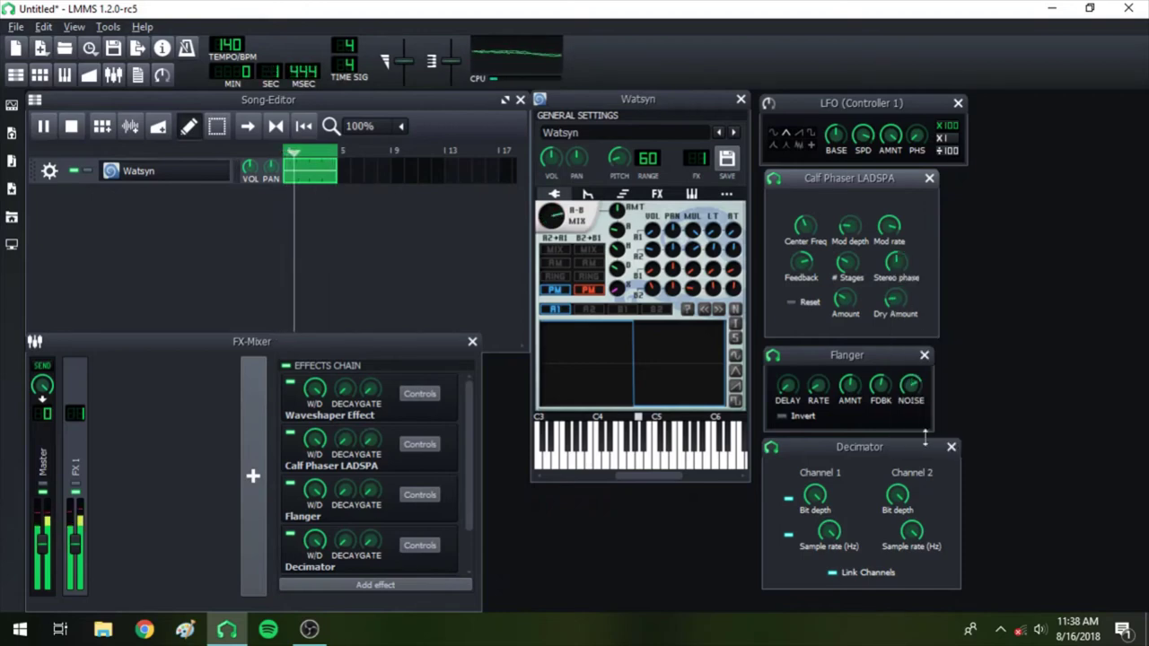
# - Sweep the Decimator's linked sample rates down and back up, and readjust the Flanger's rate, amount, feedback and noise
pyautogui.click(911, 531)
pyautogui.moveTo(910, 532); pyautogui.dragTo(834, 531)
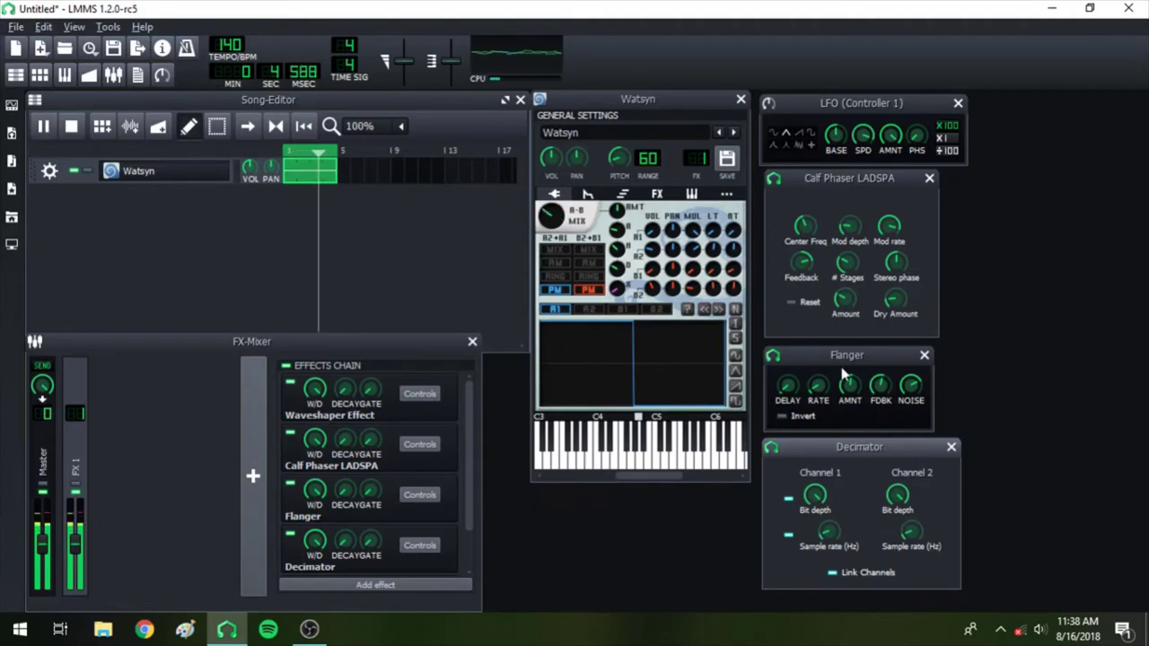
pyautogui.moveTo(817, 386); pyautogui.dragTo(882, 393)
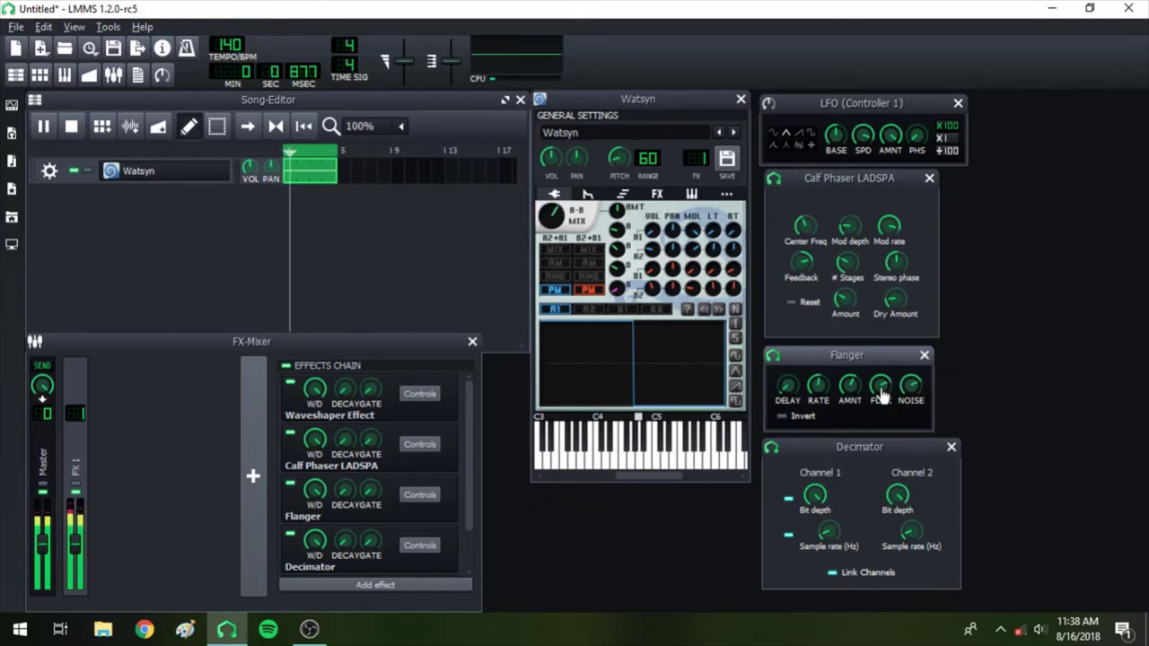
pyautogui.moveTo(909, 532); pyautogui.dragTo(909, 512)
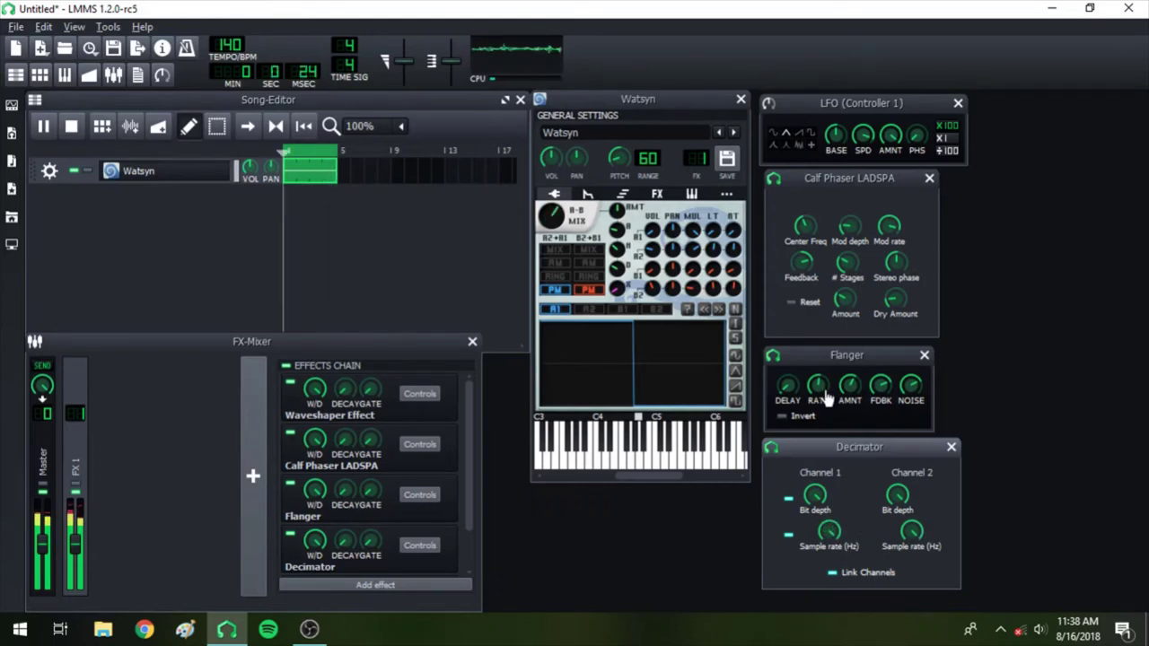
pyautogui.moveTo(818, 384)
pyautogui.mouseDown()
pyautogui.moveTo(880, 378)
pyautogui.moveTo(912, 391)
pyautogui.moveTo(849, 384)
pyautogui.moveTo(880, 386)
pyautogui.moveTo(830, 397)
pyautogui.moveTo(830, 379)
pyautogui.moveTo(825, 393)
pyautogui.mouseUp()
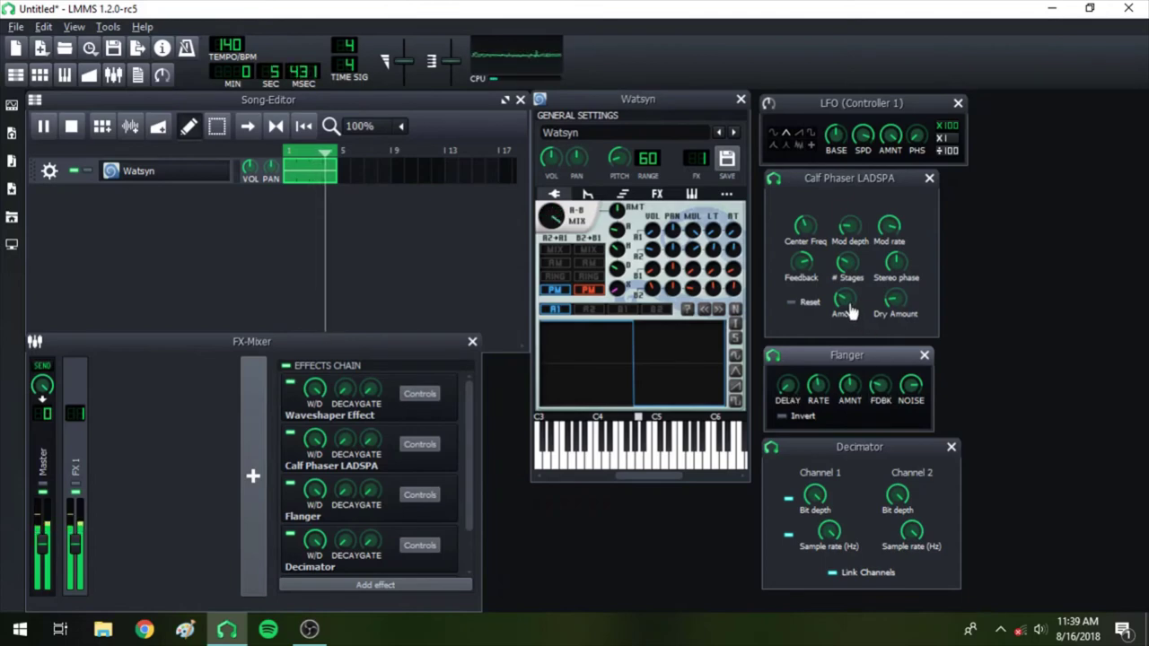
# - Lower the Calf Phaser's mod depth and mod rate and fine-tune its feedback
pyautogui.moveTo(848, 231)
pyautogui.mouseDown()
pyautogui.moveTo(847, 201)
pyautogui.moveTo(847, 228)
pyautogui.mouseUp()
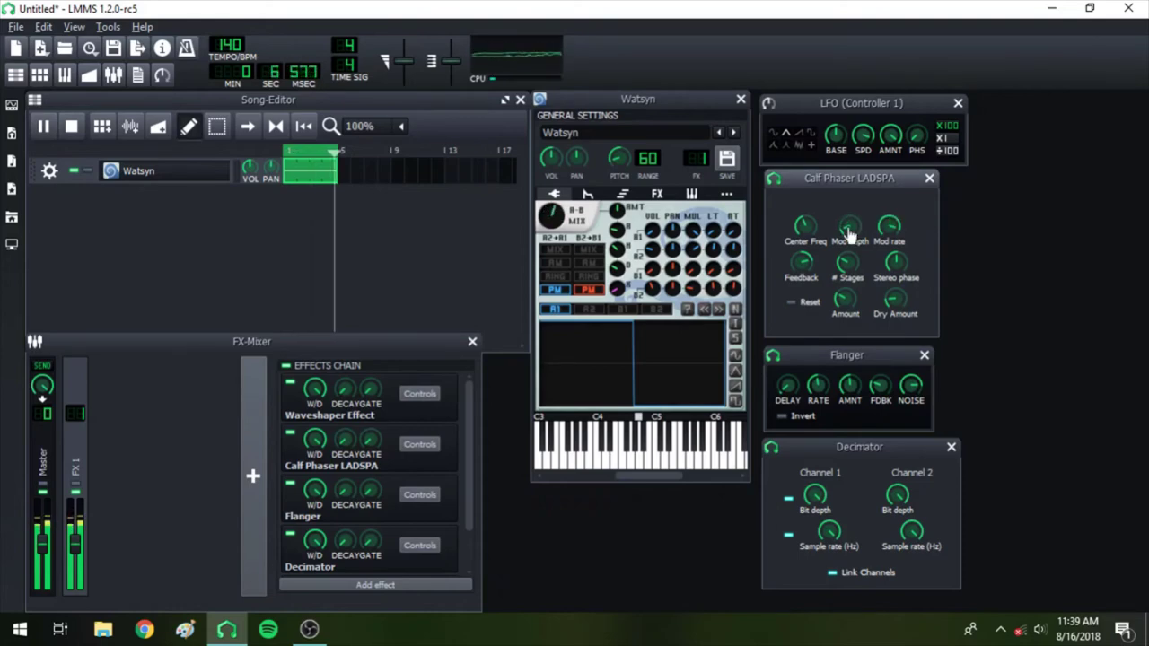
pyautogui.moveTo(802, 261)
pyautogui.mouseDown()
pyautogui.moveTo(801, 241)
pyautogui.moveTo(802, 262)
pyautogui.mouseUp()
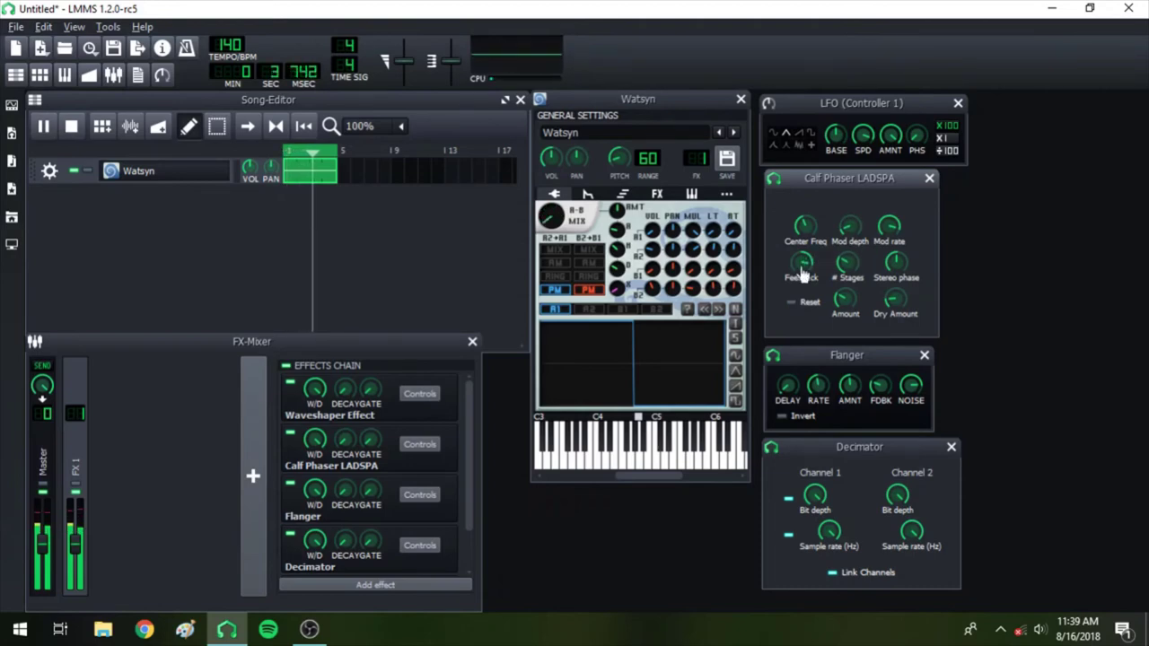
pyautogui.moveTo(888, 226); pyautogui.dragTo(888, 226)
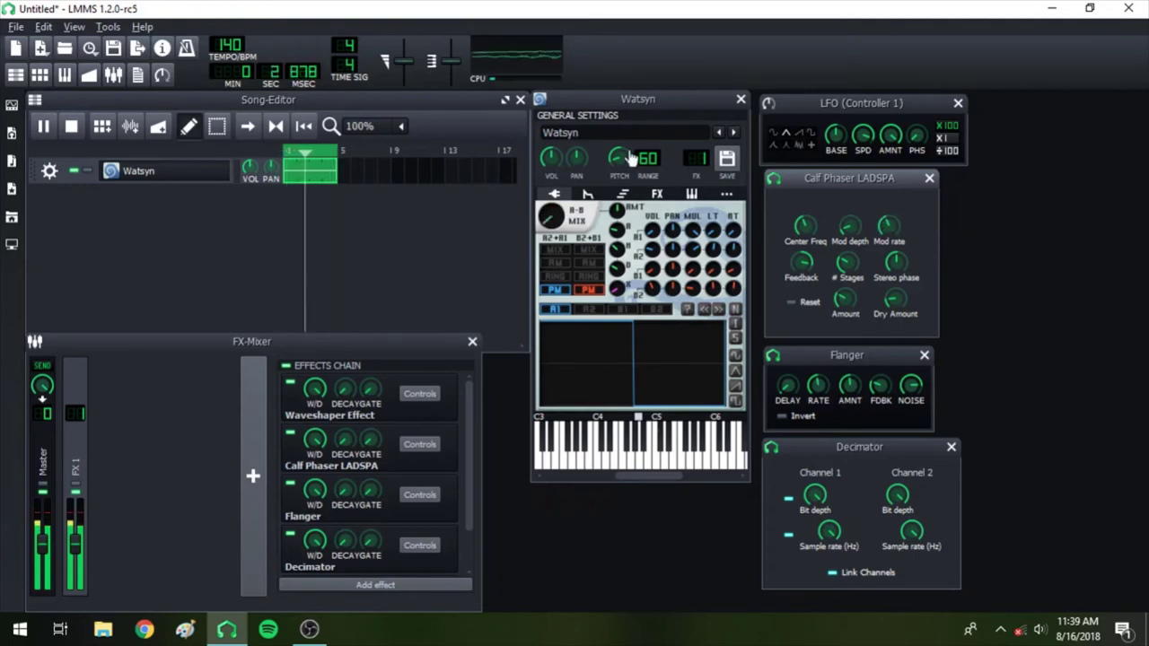
# - Raise the Watsyn instrument's pitch while the loop plays
pyautogui.moveTo(617, 159)
pyautogui.mouseDown()
pyautogui.moveTo(618, 145)
pyautogui.moveTo(617, 159)
pyautogui.moveTo(635, 159)
pyautogui.mouseUp()
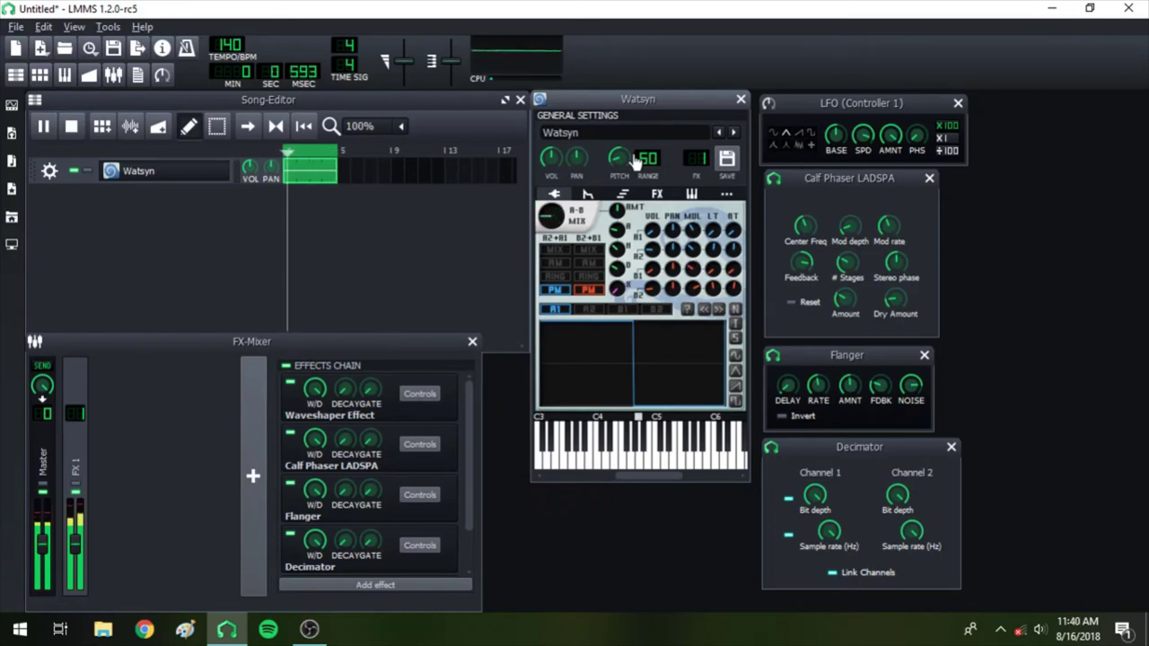
pyautogui.moveTo(619, 159)
pyautogui.mouseDown()
pyautogui.moveTo(619, 208)
pyautogui.moveTo(619, 152)
pyautogui.moveTo(619, 170)
pyautogui.mouseUp()
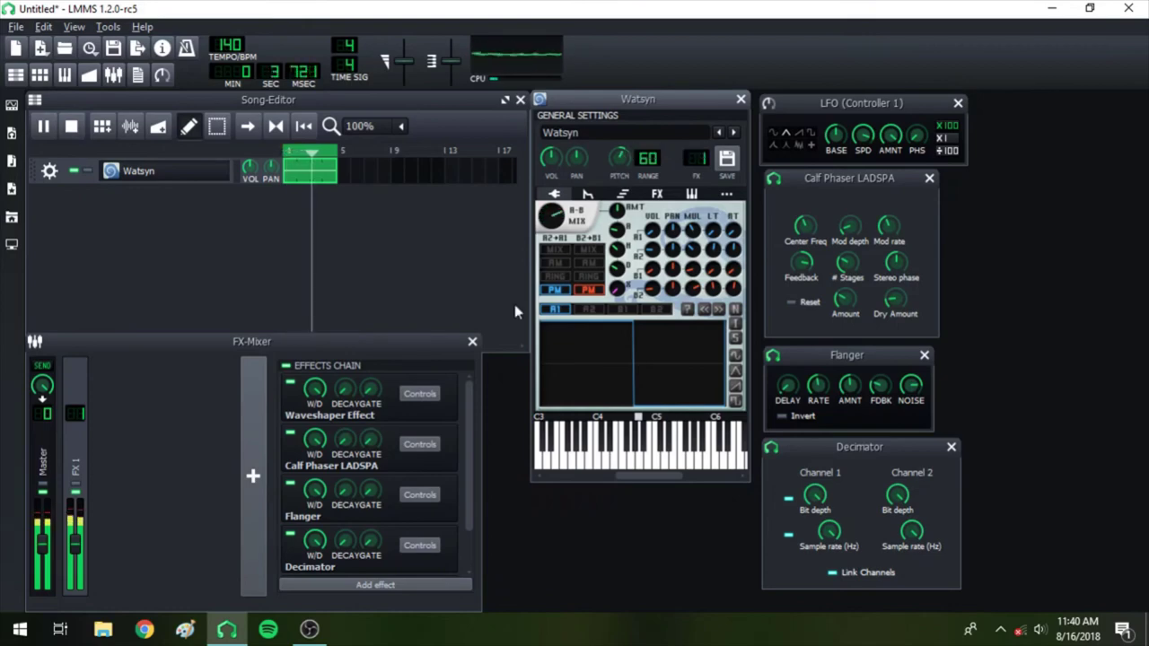
# - Compare the sound with the Flanger and Waveshaper effects bypassed, and switch both back on
pyautogui.click(291, 485)
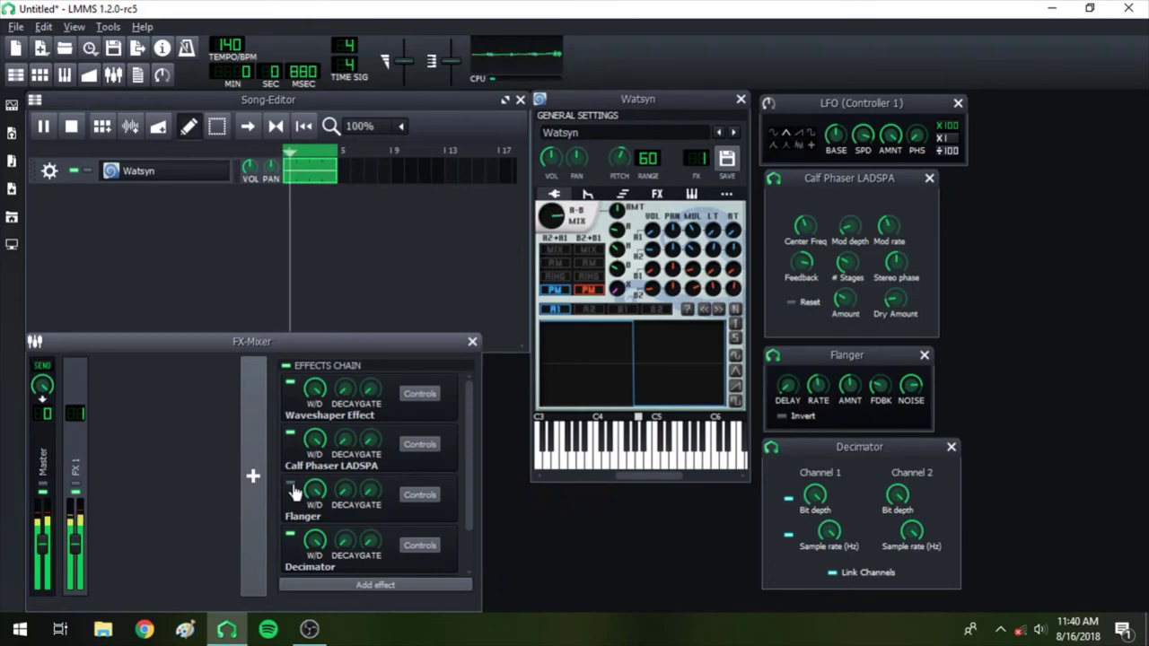
pyautogui.click(291, 383)
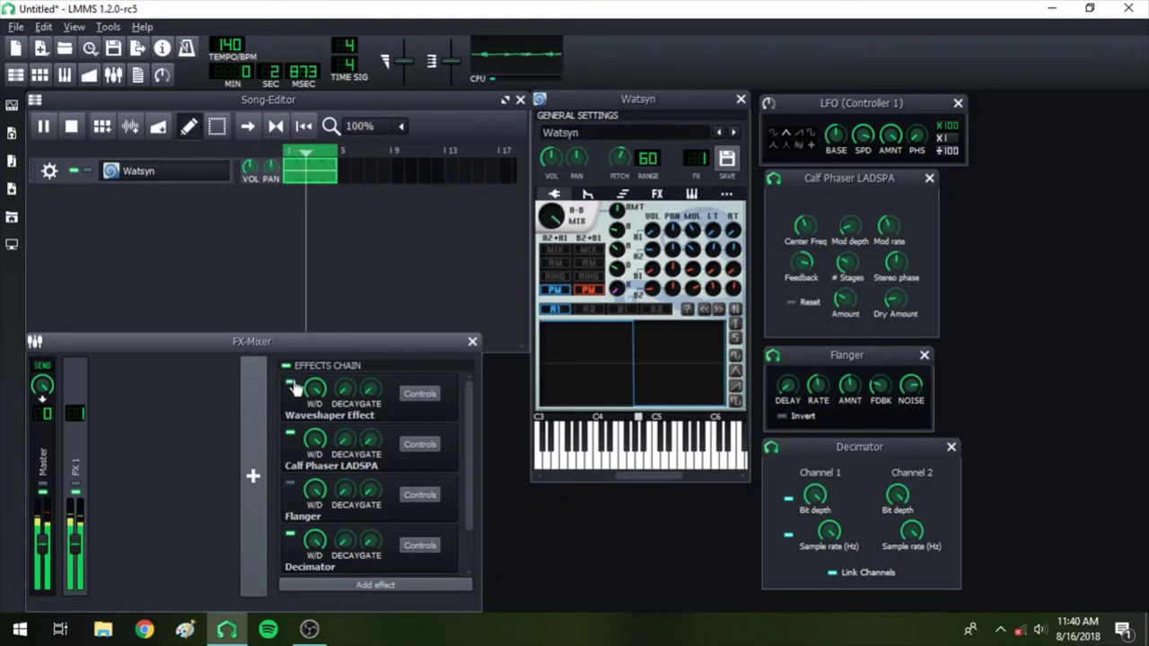
pyautogui.click(291, 384)
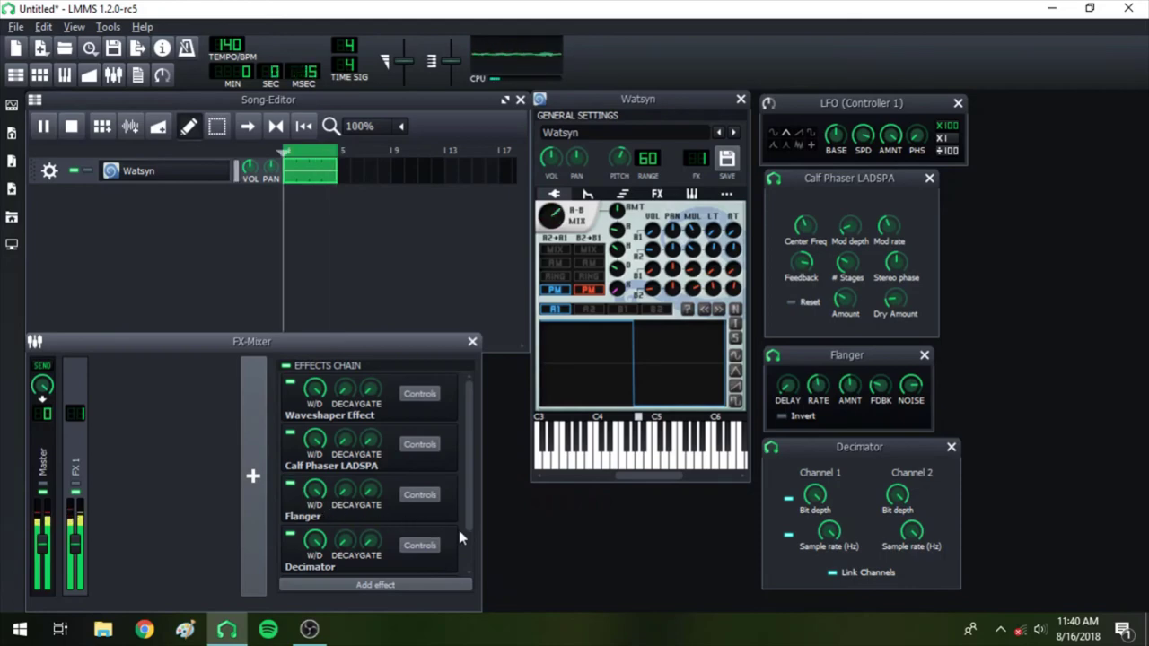
# - Sweep the Decimator's sample rate and set the LFO controller to the X1 multiplier with a readjusted speed
pyautogui.moveTo(828, 530)
pyautogui.mouseDown()
pyautogui.moveTo(828, 578)
pyautogui.moveTo(825, 513)
pyautogui.moveTo(827, 549)
pyautogui.mouseUp()
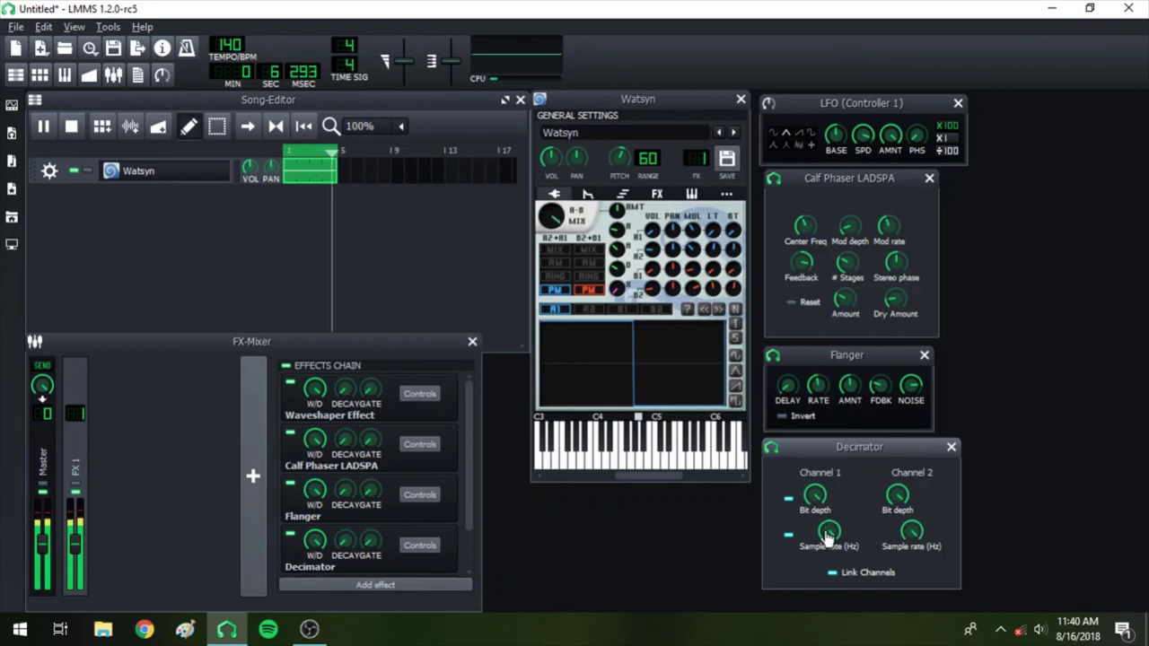
pyautogui.click(867, 133)
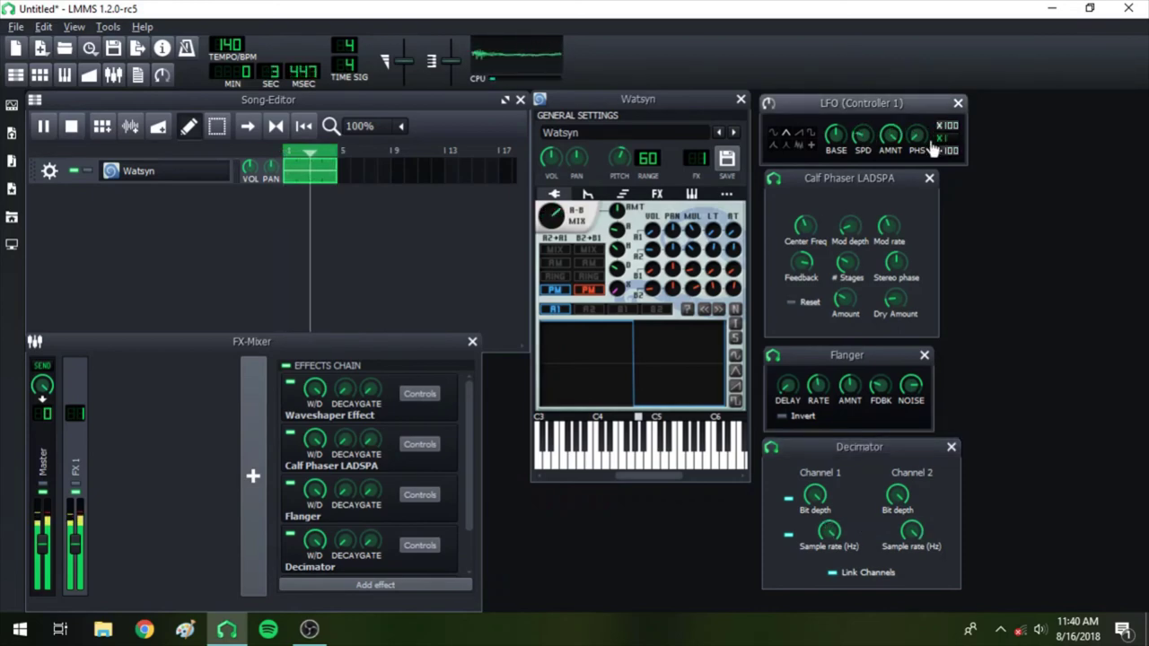
pyautogui.click(861, 135)
pyautogui.moveTo(861, 135); pyautogui.dragTo(867, 147)
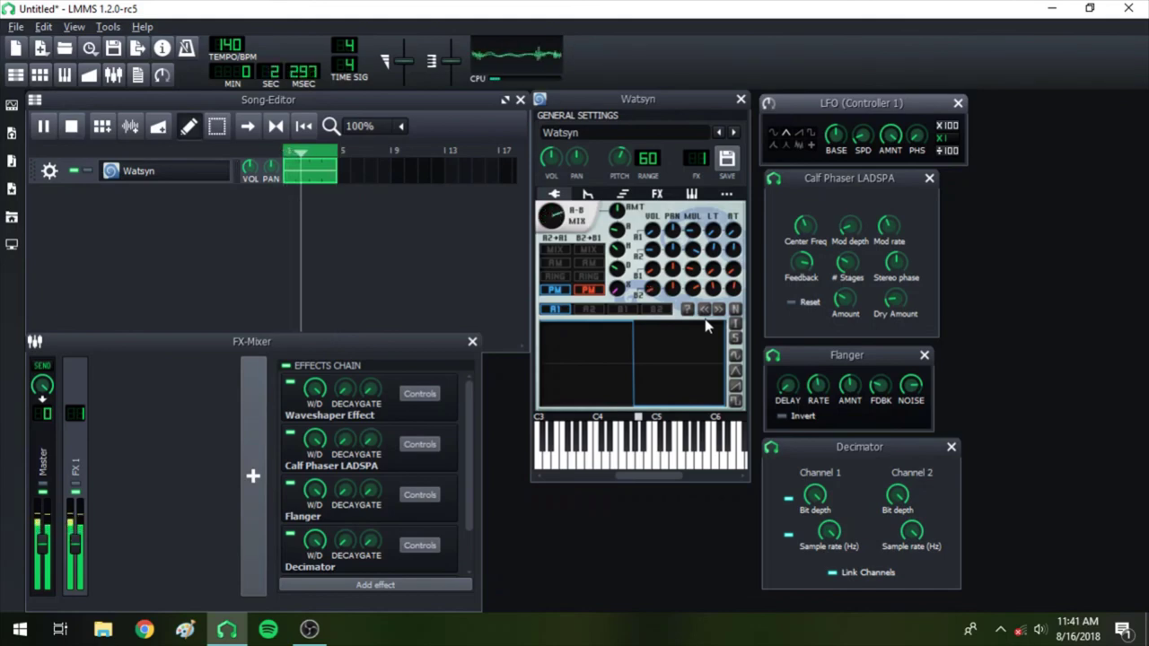
# - Sweep the Watsyn instrument's pitch between about 3028 and -2840 cents and readjust it
pyautogui.moveTo(618, 158)
pyautogui.mouseDown()
pyautogui.moveTo(618, 232)
pyautogui.moveTo(618, 153)
pyautogui.moveTo(625, 160)
pyautogui.mouseUp()
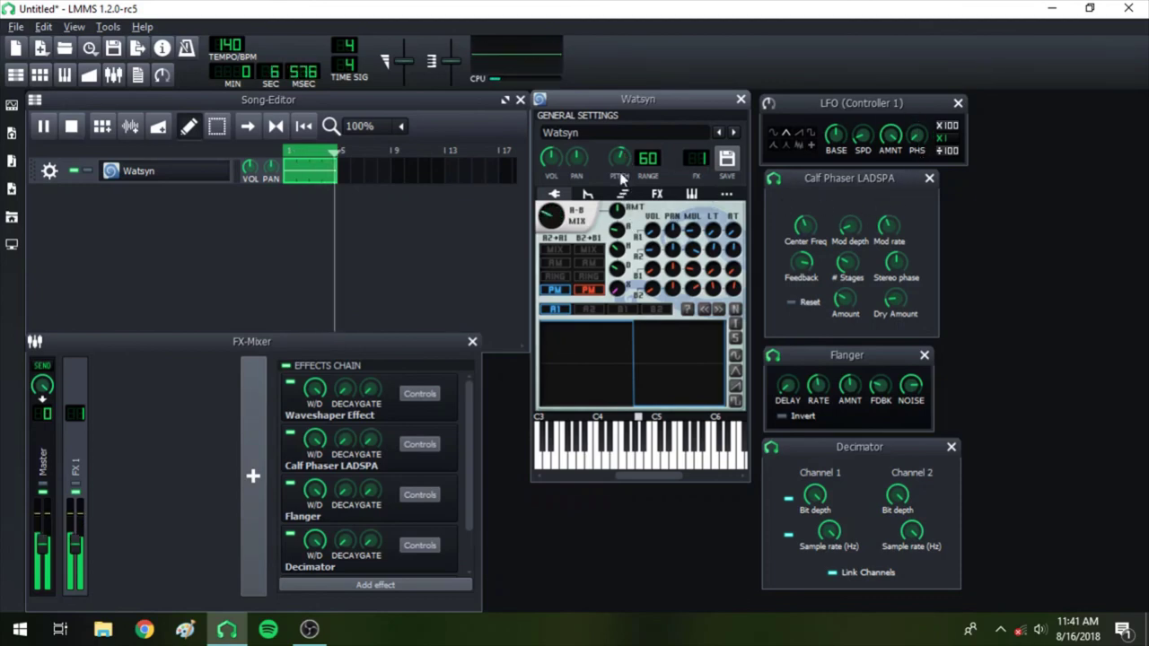
pyautogui.moveTo(619, 158)
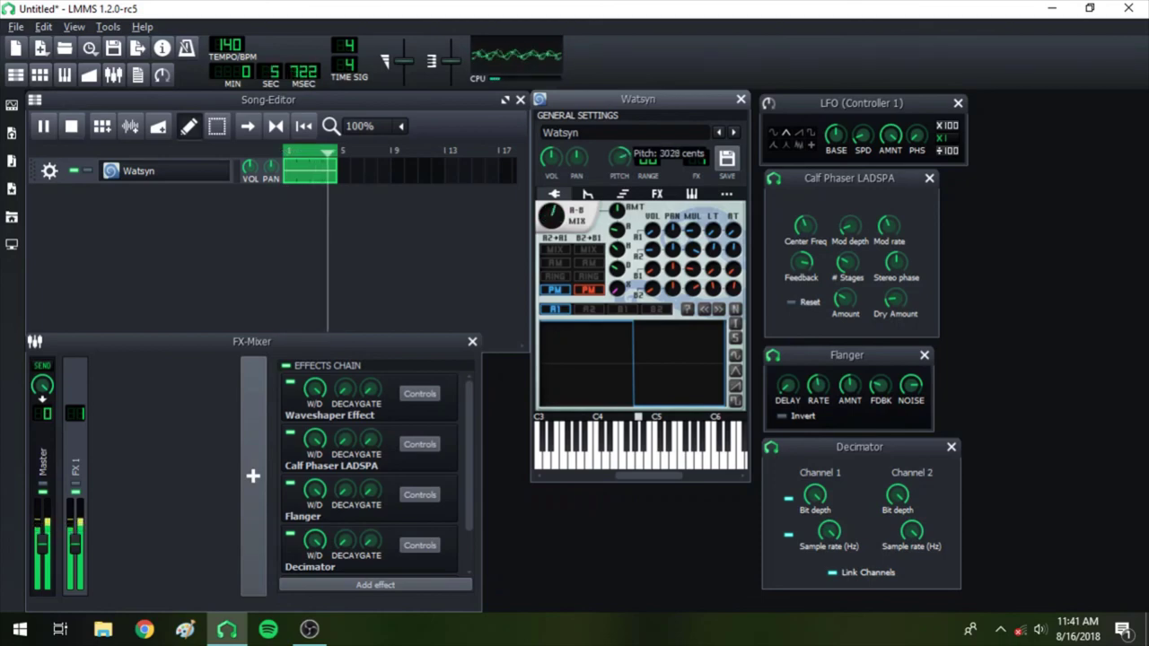
pyautogui.click(622, 166)
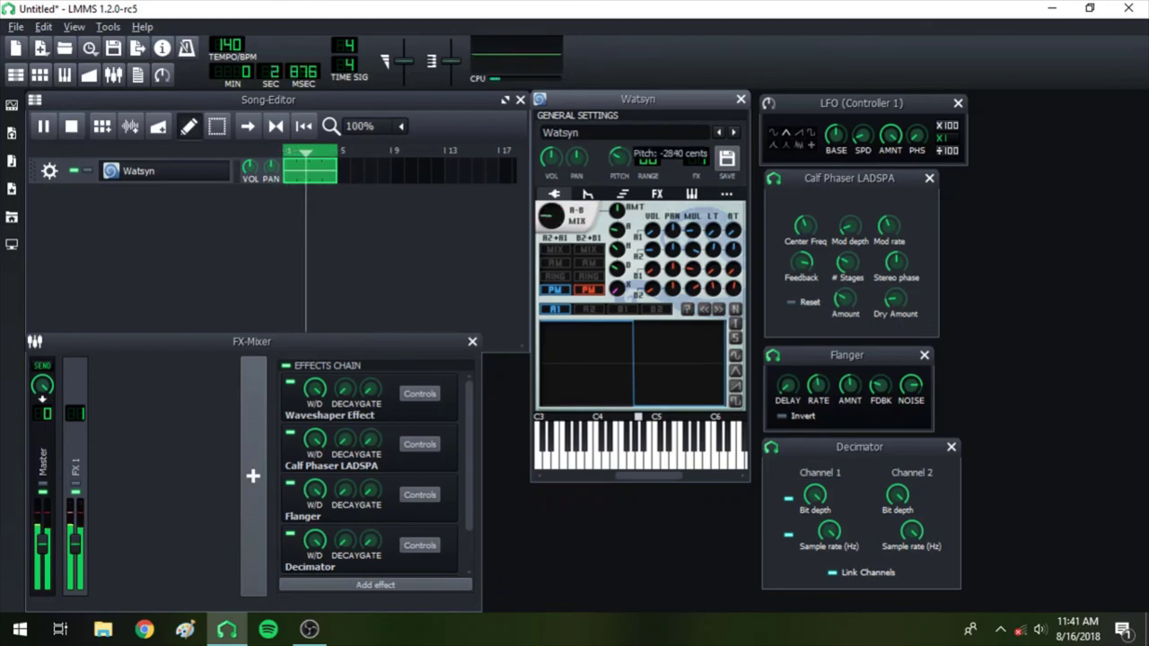
pyautogui.moveTo(617, 158); pyautogui.dragTo(618, 157)
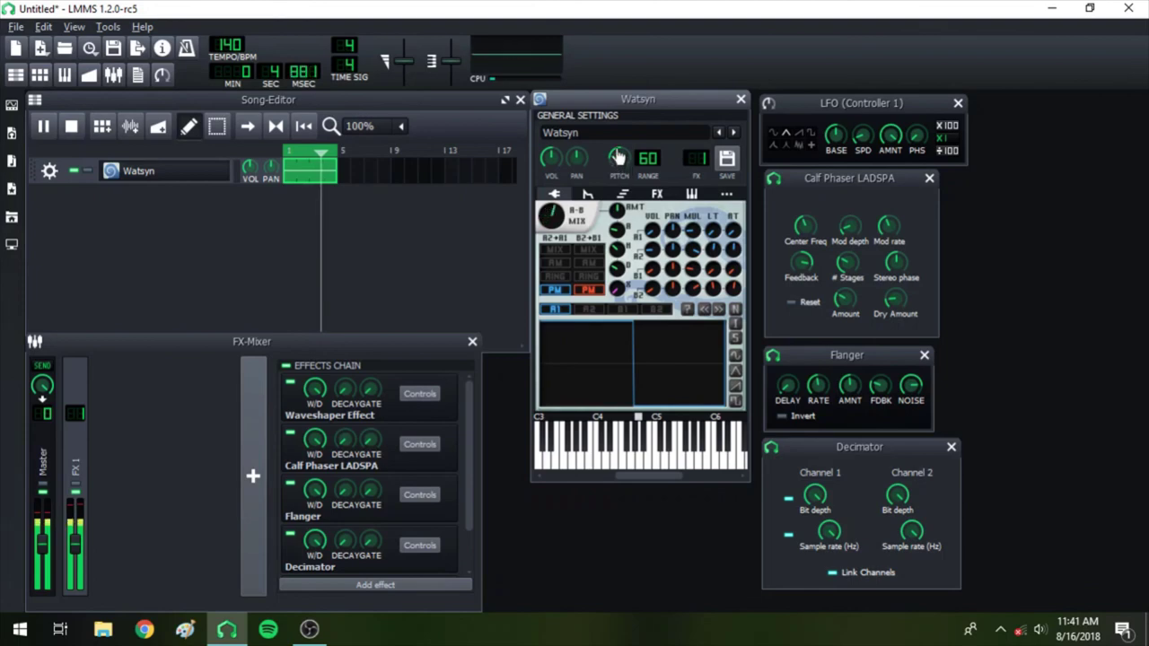